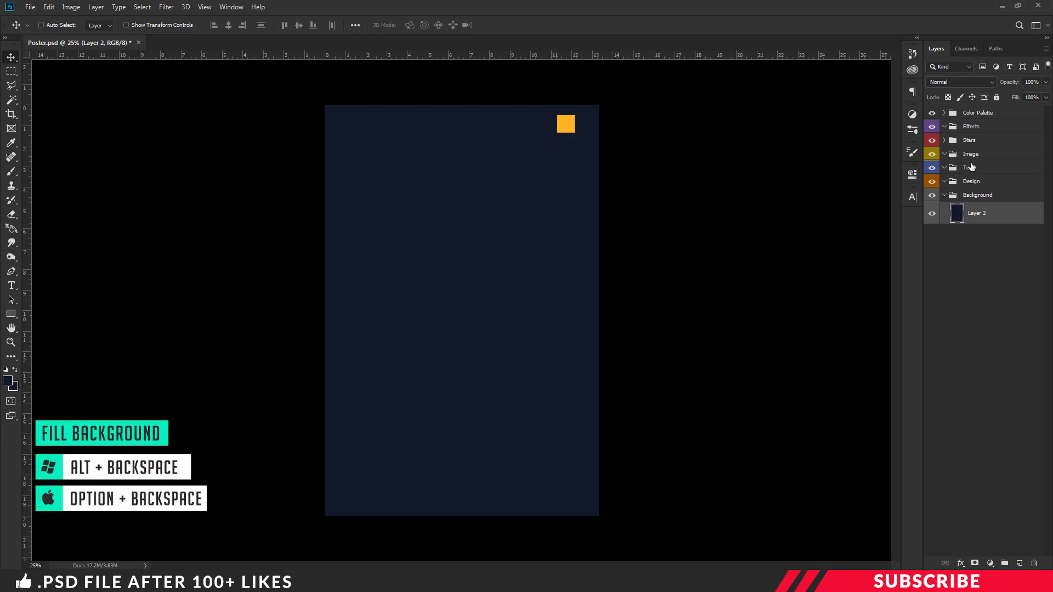
- Copy the batsman picture from Image 1 in the Project File folder into the poster's Image group and close the source image
left_click(969, 156)
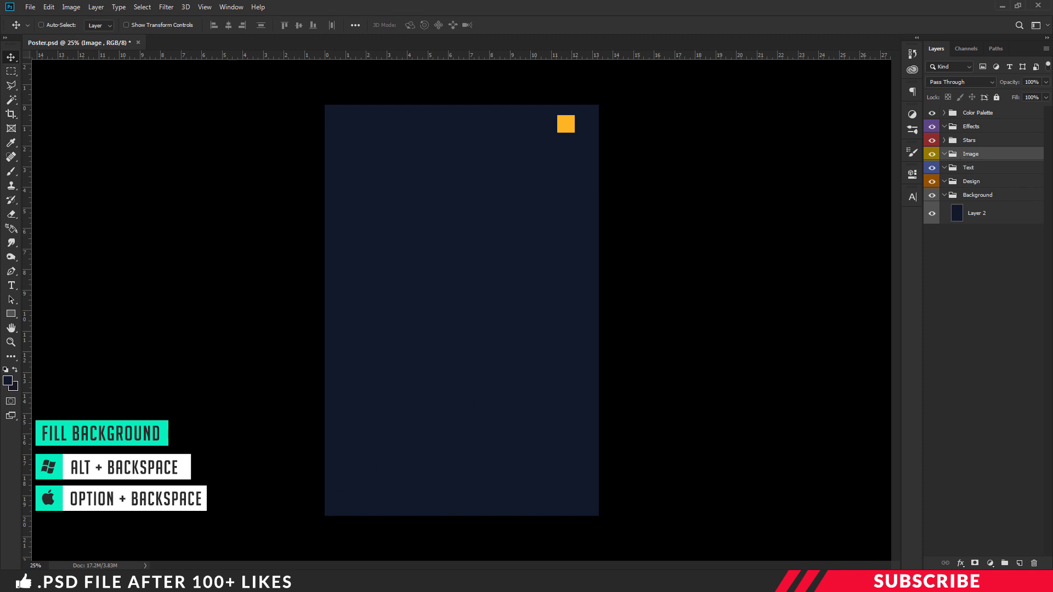
key("alt+Tab")
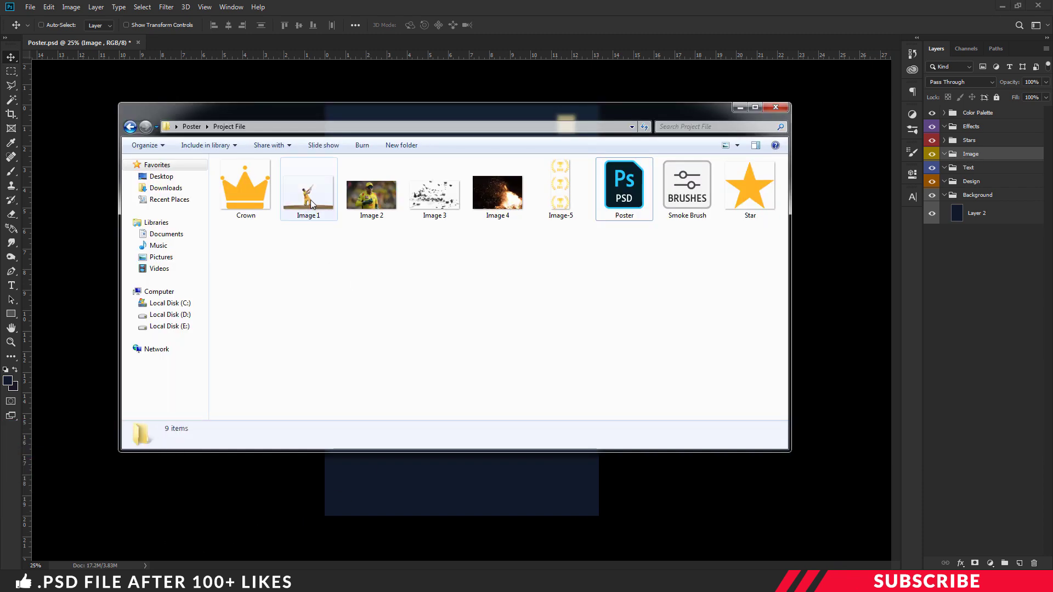
right_click(311, 199)
mouse_move(351, 336)
left_click(472, 335)
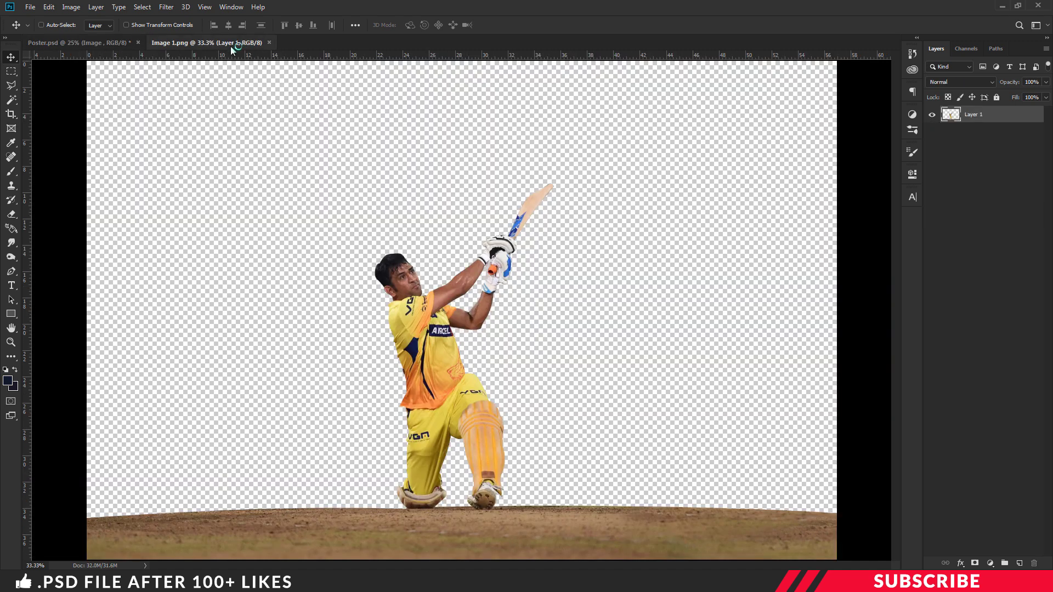
left_click_drag(230, 45, 275, 122)
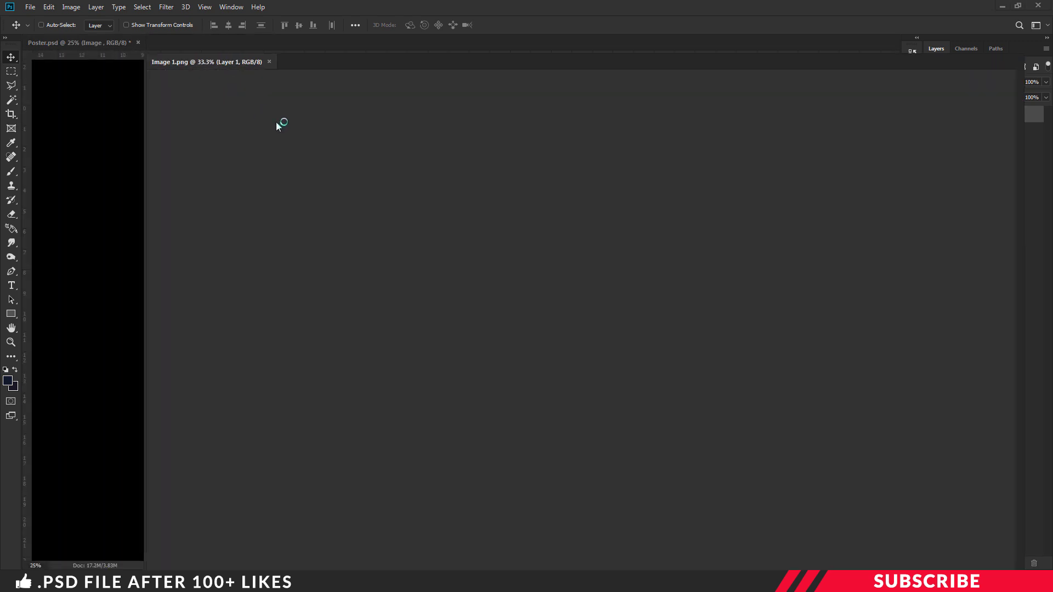
left_click(107, 219)
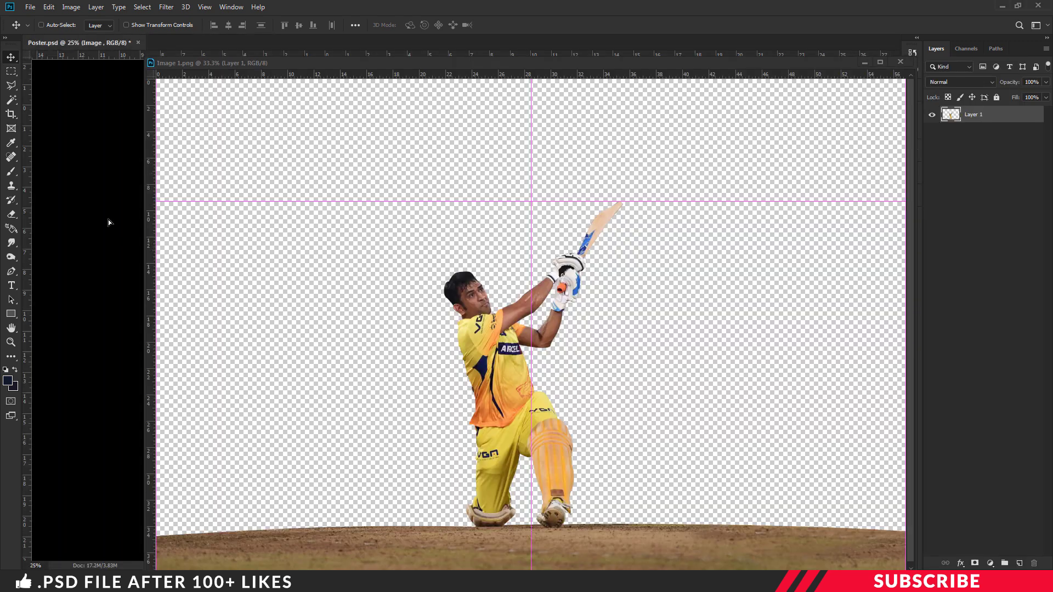
left_click(900, 62)
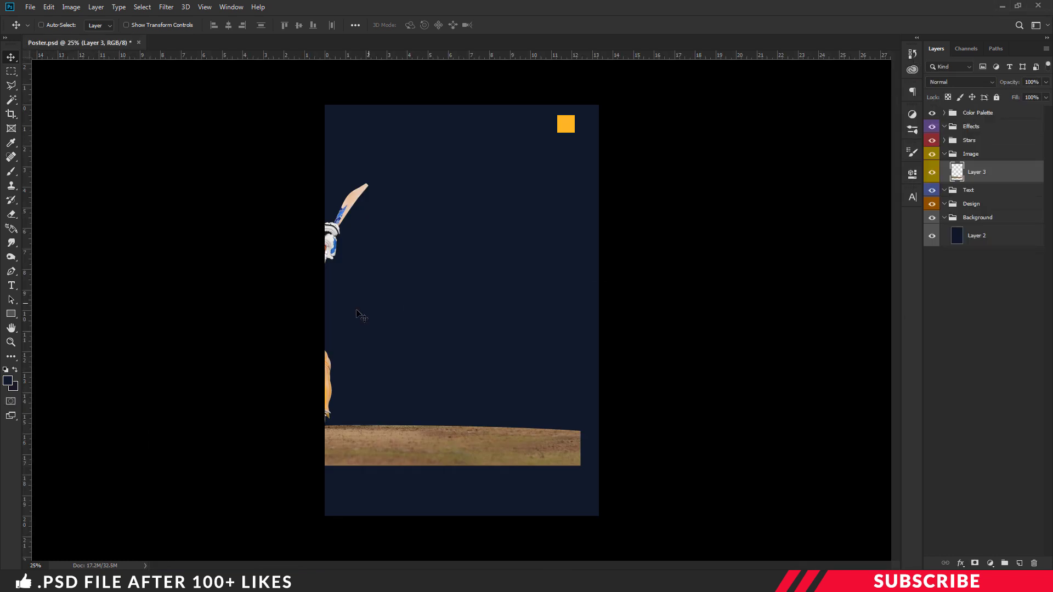
- Position the batsman with Free Transform so the pitch spans the poster's bottom edge and he kneels right of centre
left_click_drag(362, 359, 535, 388)
key("ctrl+t")
key("Return")
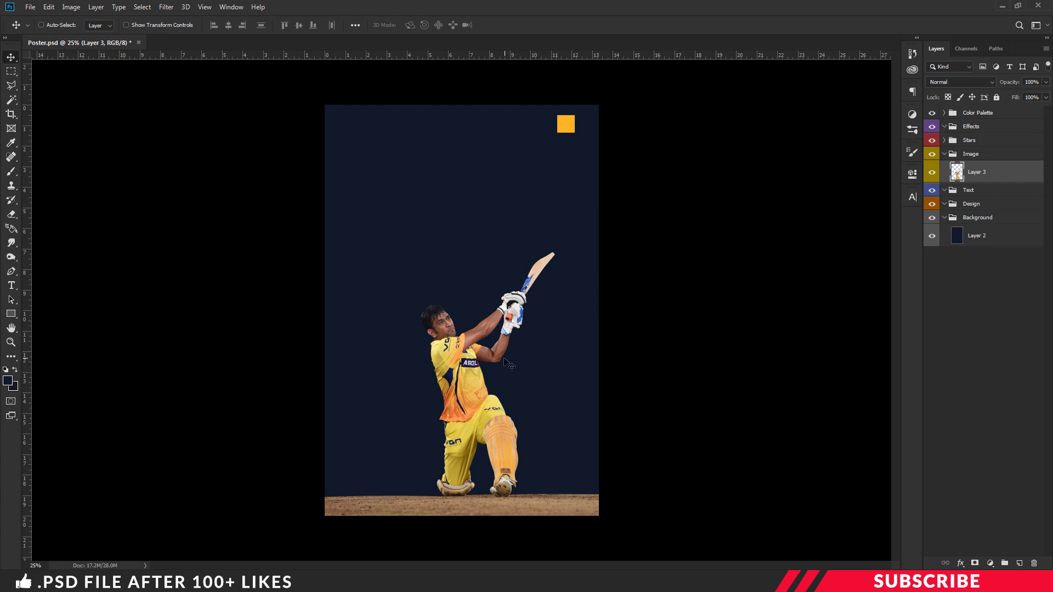
- Copy the portrait photo from Image 2 into the Background group above the navy fill layer and close the source image
left_click(975, 238)
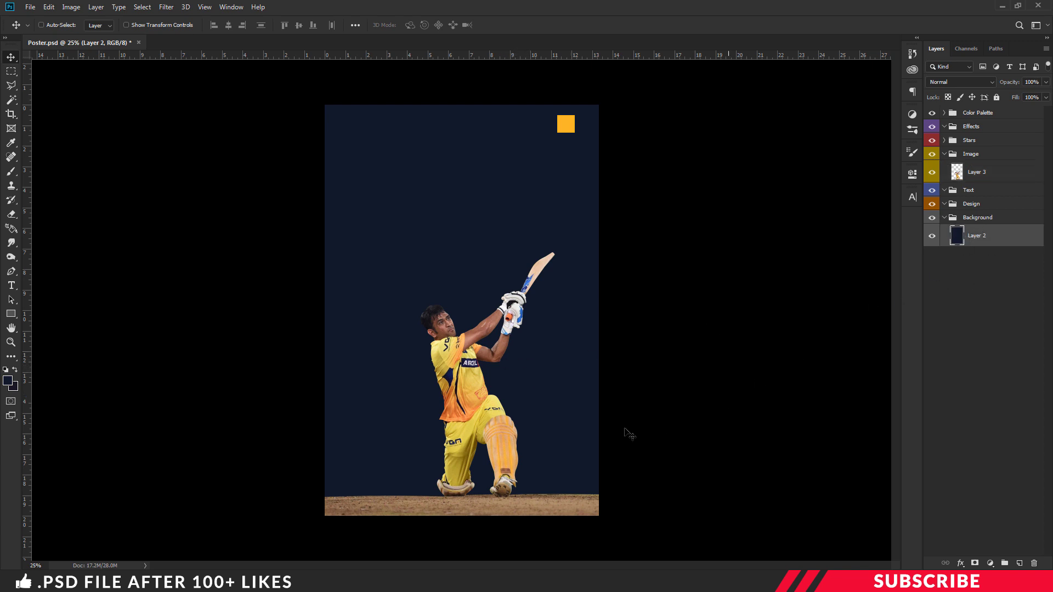
key("alt+Tab")
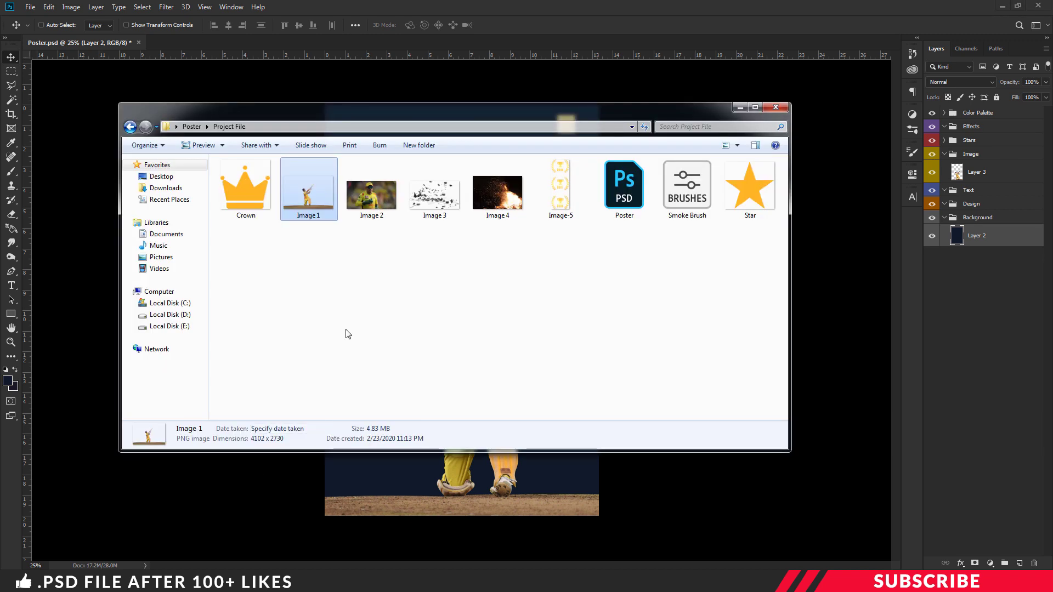
left_click(346, 332)
right_click(369, 200)
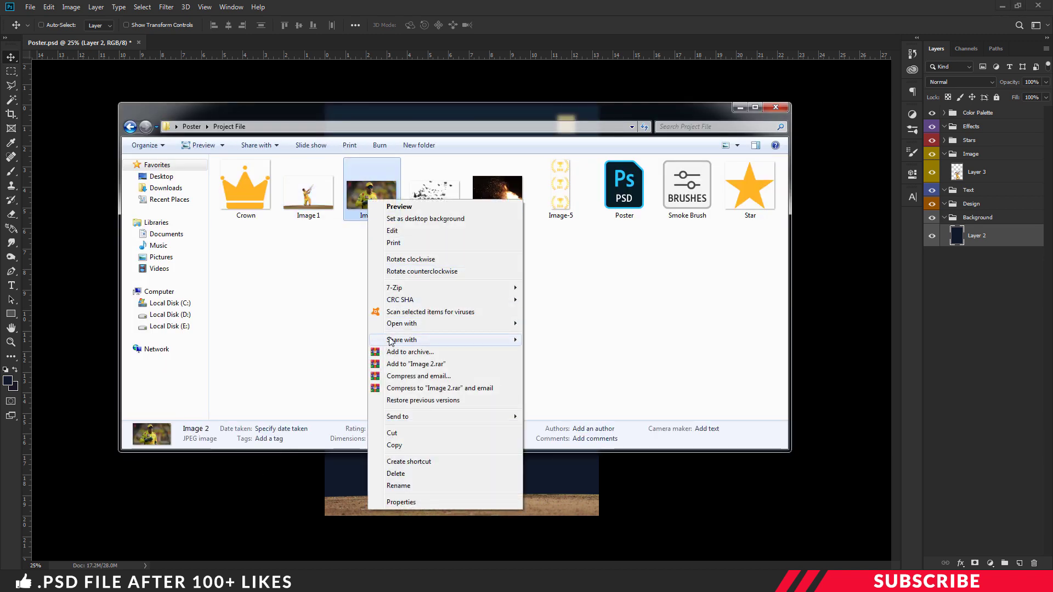
mouse_move(439, 323)
left_click(561, 324)
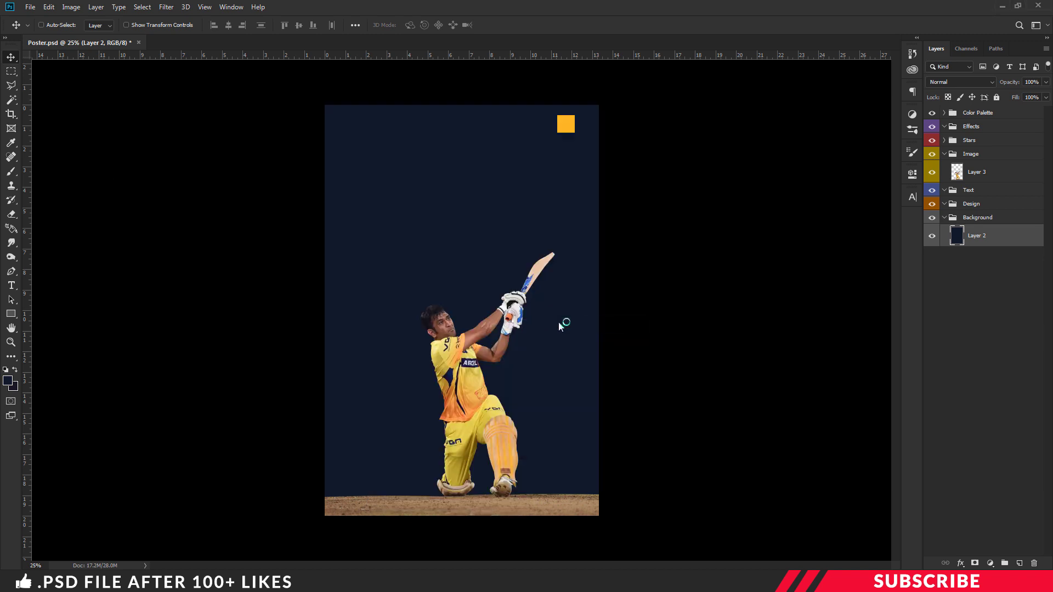
left_click_drag(213, 45, 114, 211)
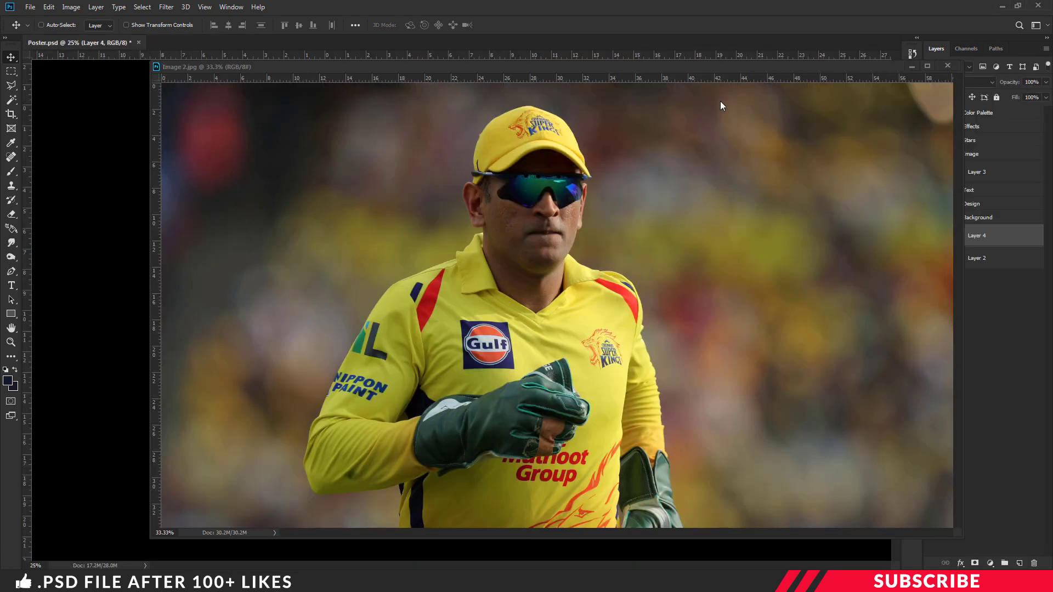
left_click(946, 66)
- Enlarge and move the portrait photo to cover the whole poster, with the face along the upper left edge
left_click_drag(452, 291, 515, 322)
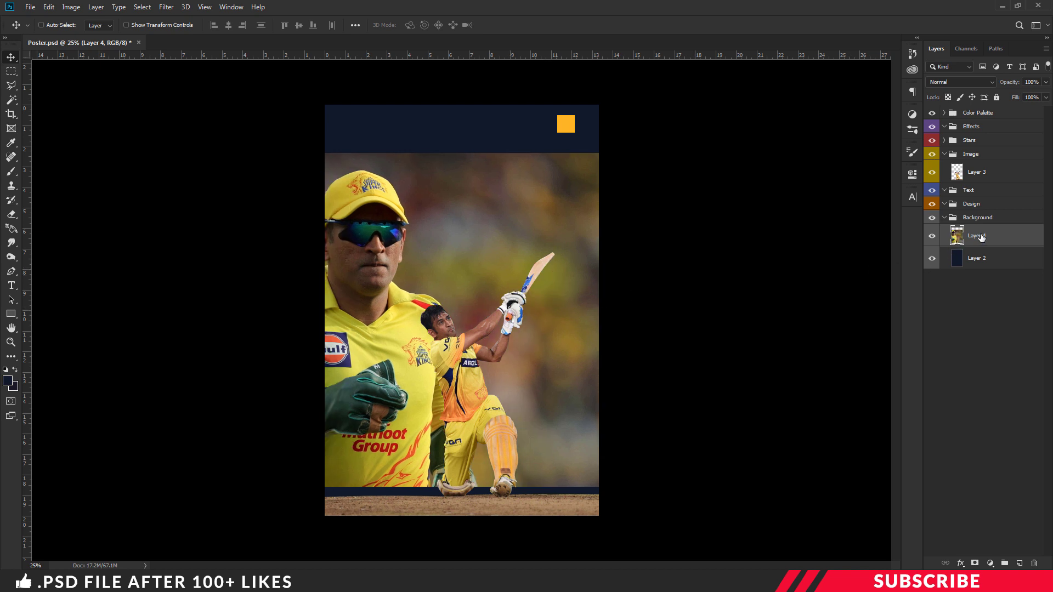
key("ctrl+t")
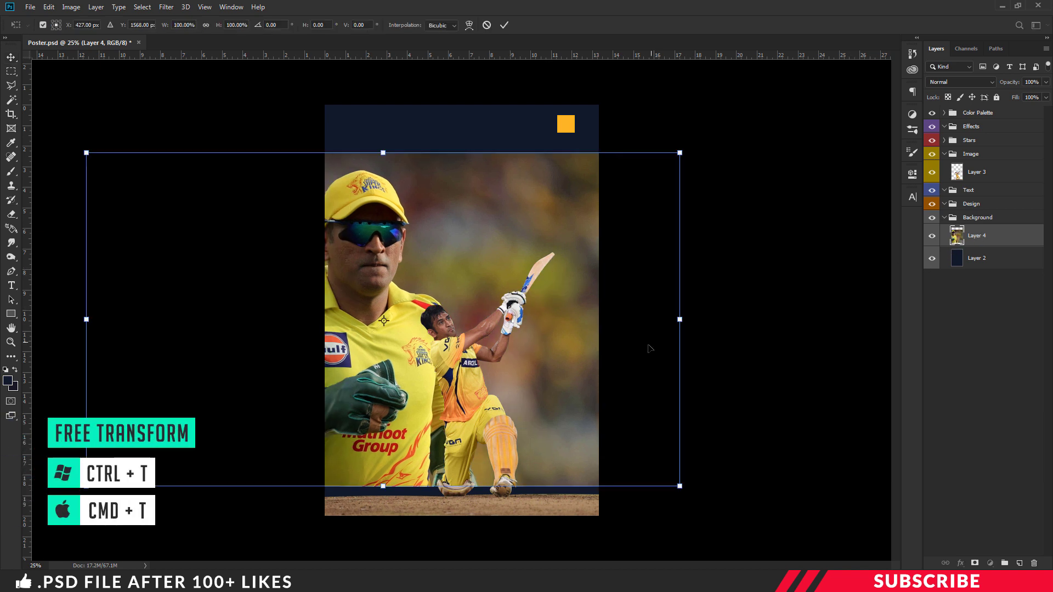
left_click_drag(680, 152, 763, 110)
left_click_drag(581, 258, 560, 220)
left_click_drag(497, 214, 451, 258)
key("Return")
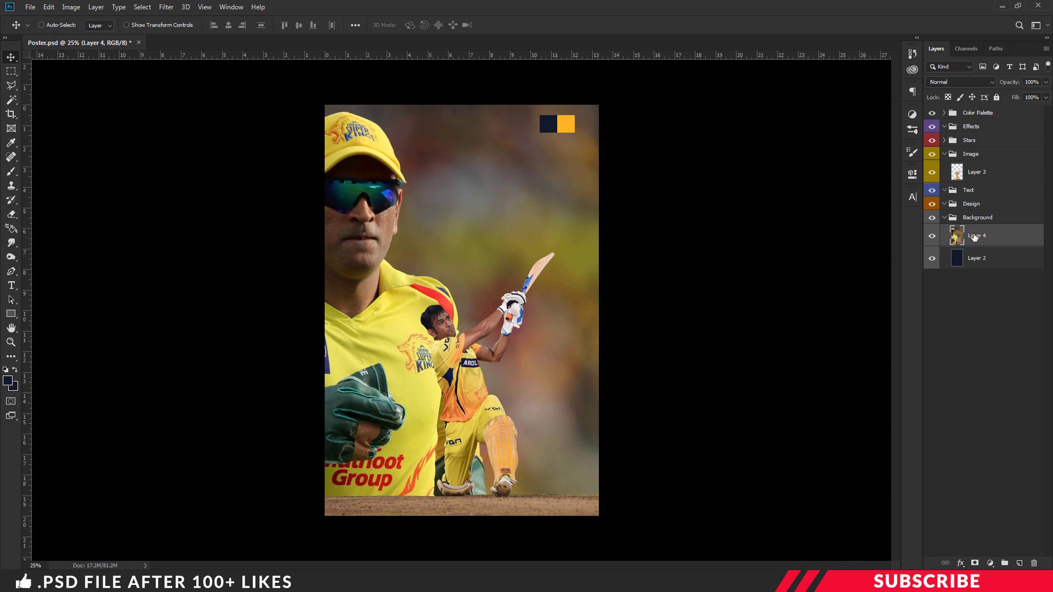
- Place the portrait photo layer below the navy fill layer and set the navy layer's opacity to 80%
left_click_drag(974, 237, 978, 268)
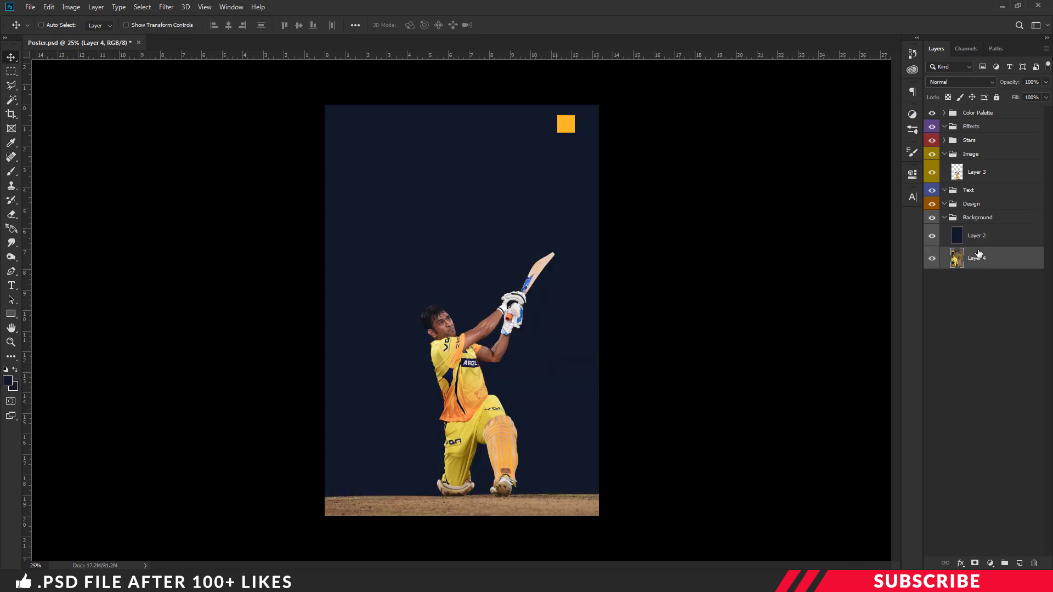
left_click(964, 239)
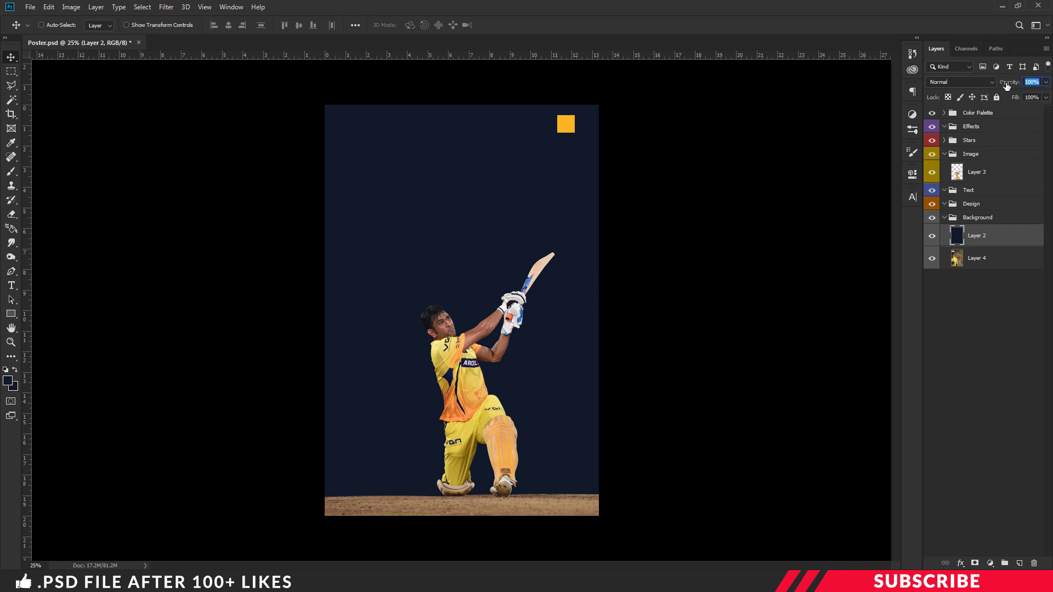
type("80")
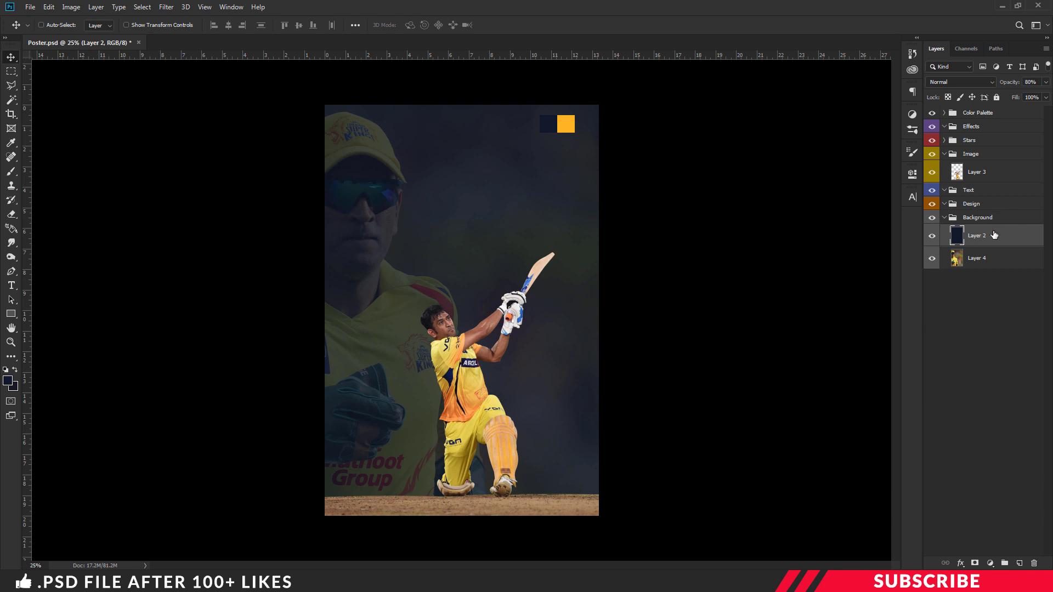
- Add a new layer in the Design group and set the foreground colour to the palette's orange, feb424
left_click(989, 206)
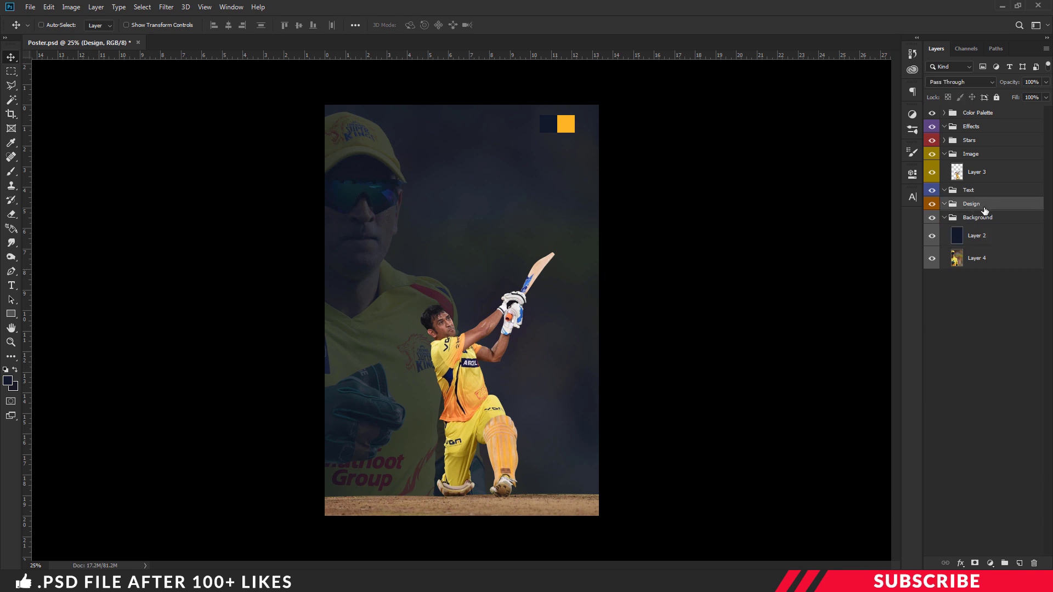
left_click(1020, 564)
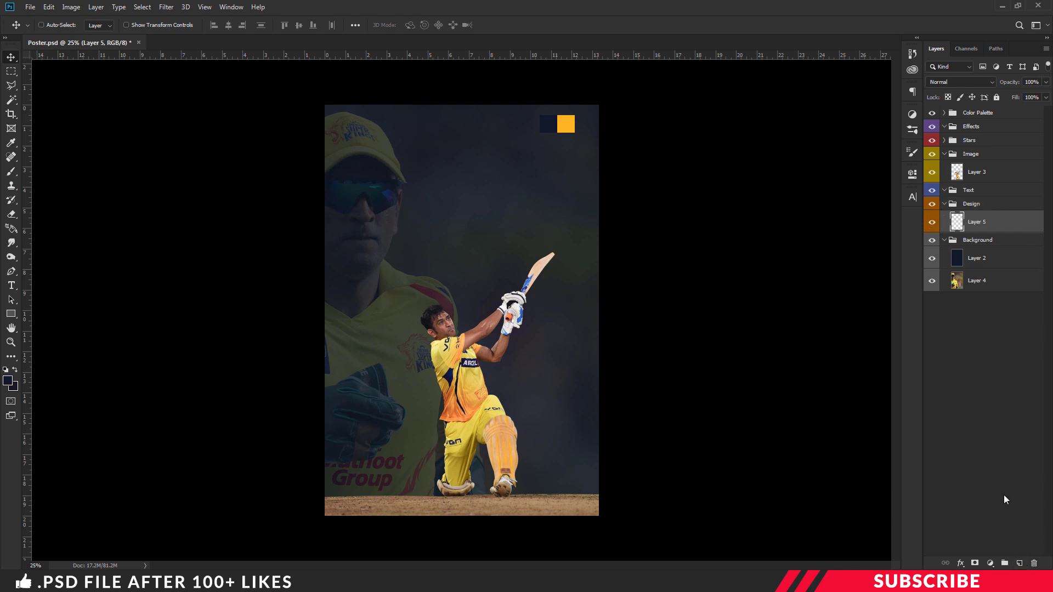
left_click(7, 381)
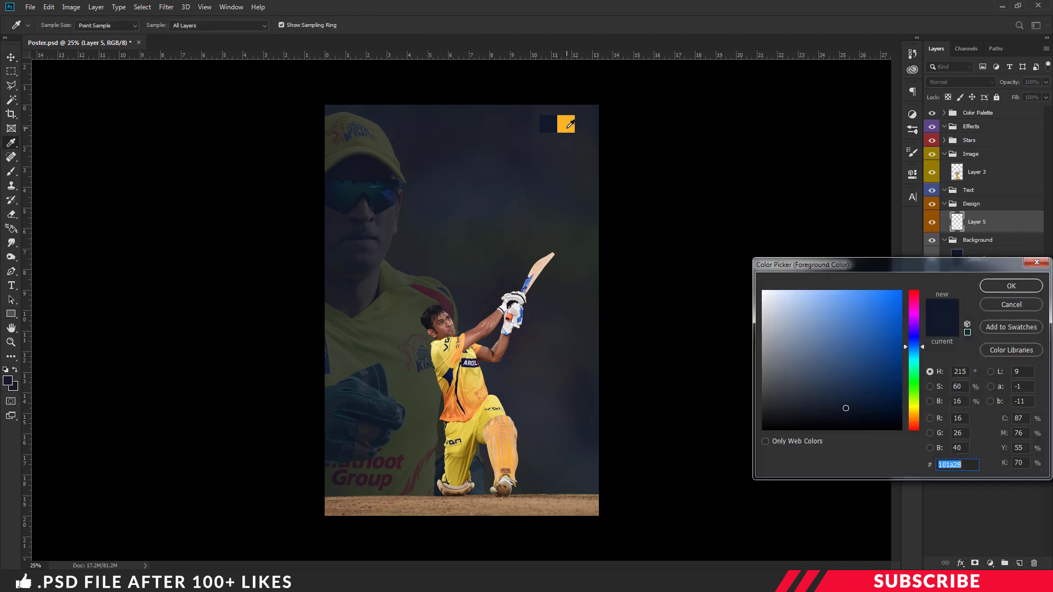
left_click(569, 125)
left_click(1010, 286)
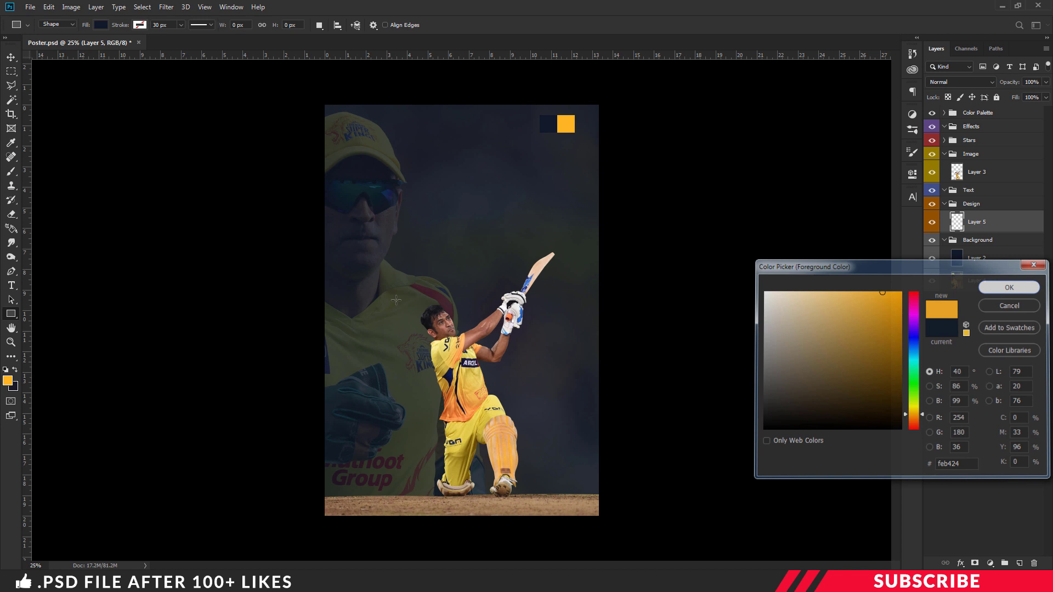
- Draw an orange rectangle about 828 × 2324 px behind the batsman and stretch its left and top edges outward
left_click_drag(11, 314, 62, 314)
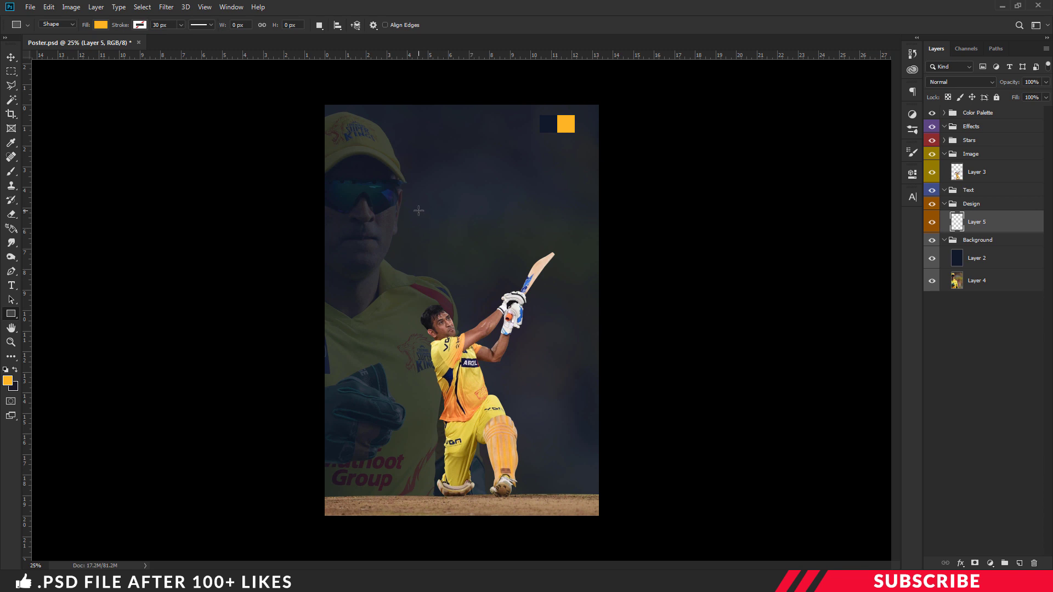
left_click_drag(413, 196, 527, 515)
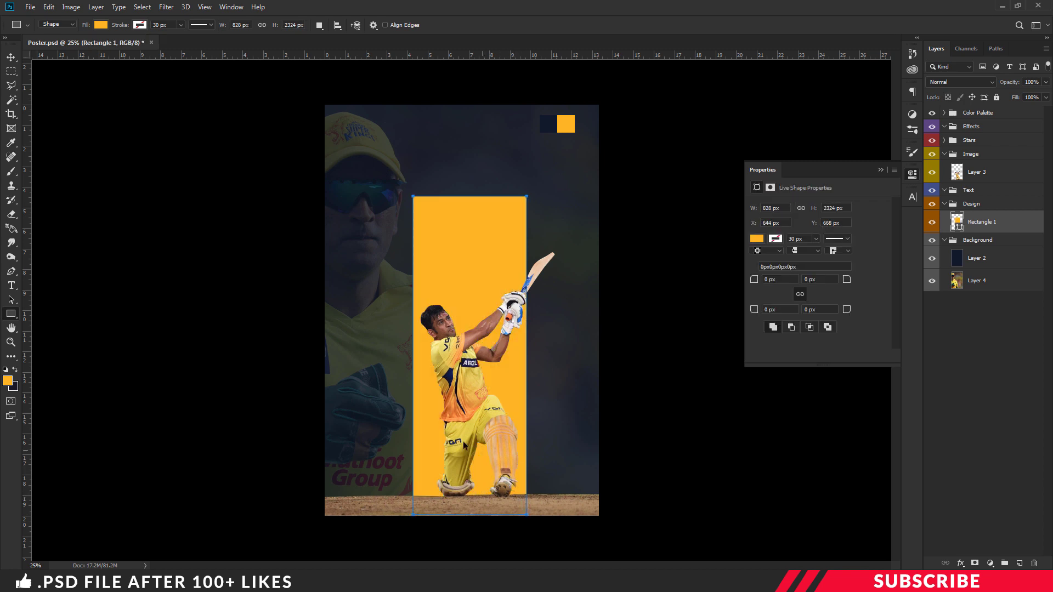
key("ctrl+t")
left_click_drag(413, 355, 396, 355)
left_click_drag(462, 196, 464, 167)
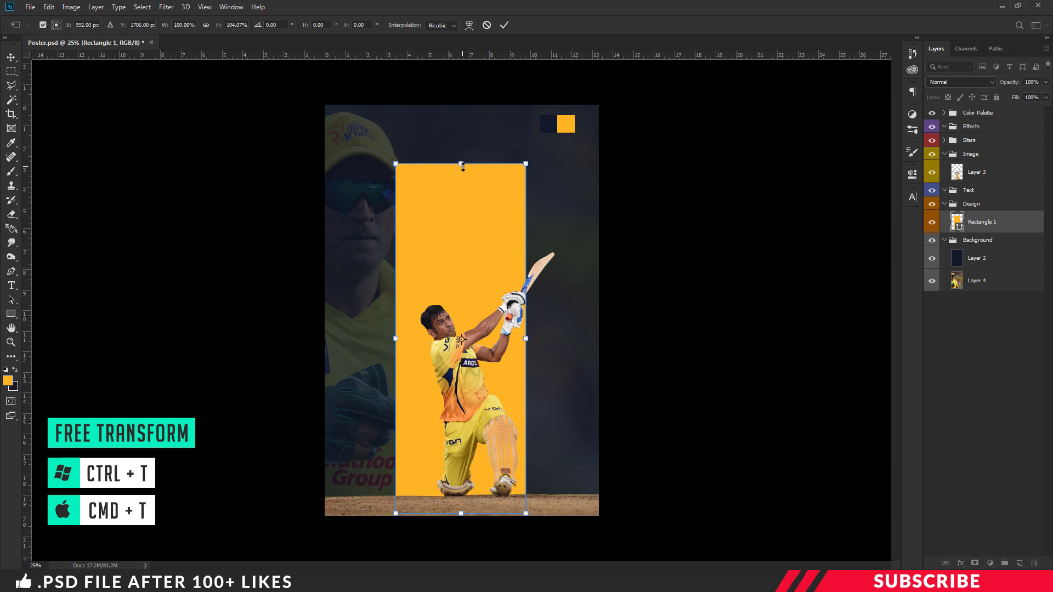
key("Return")
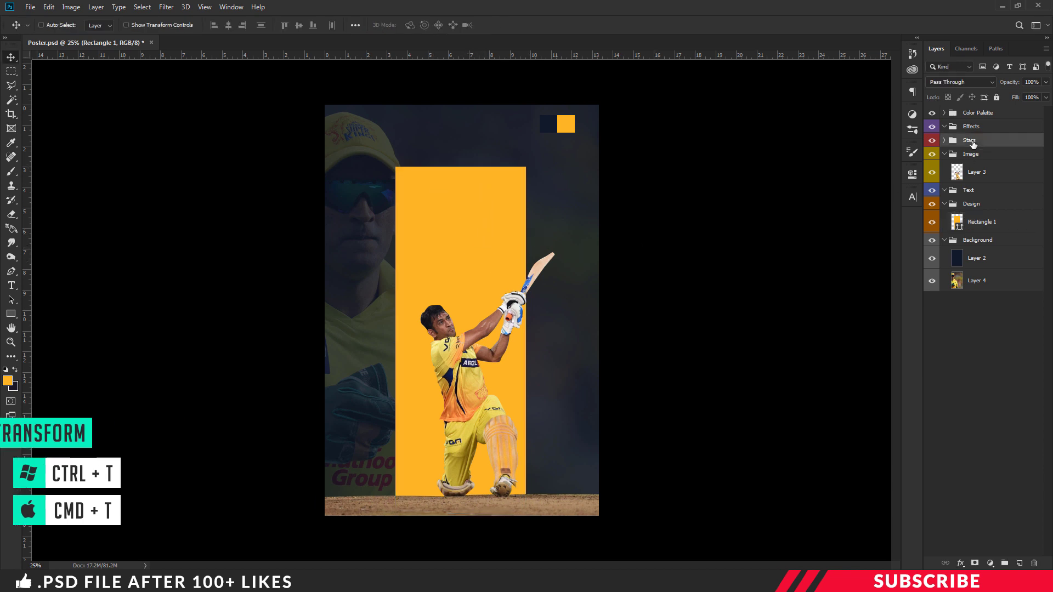
- Copy the crown graphic from the Project File folder's Crown image into the poster's Stars group
left_click(944, 141)
left_click(963, 141)
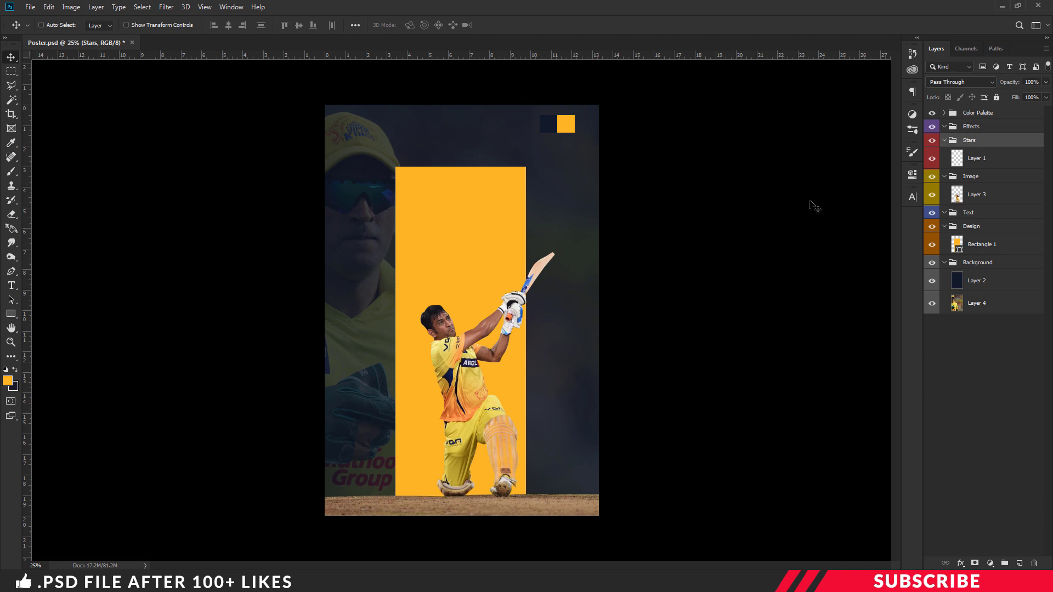
key("alt+Tab")
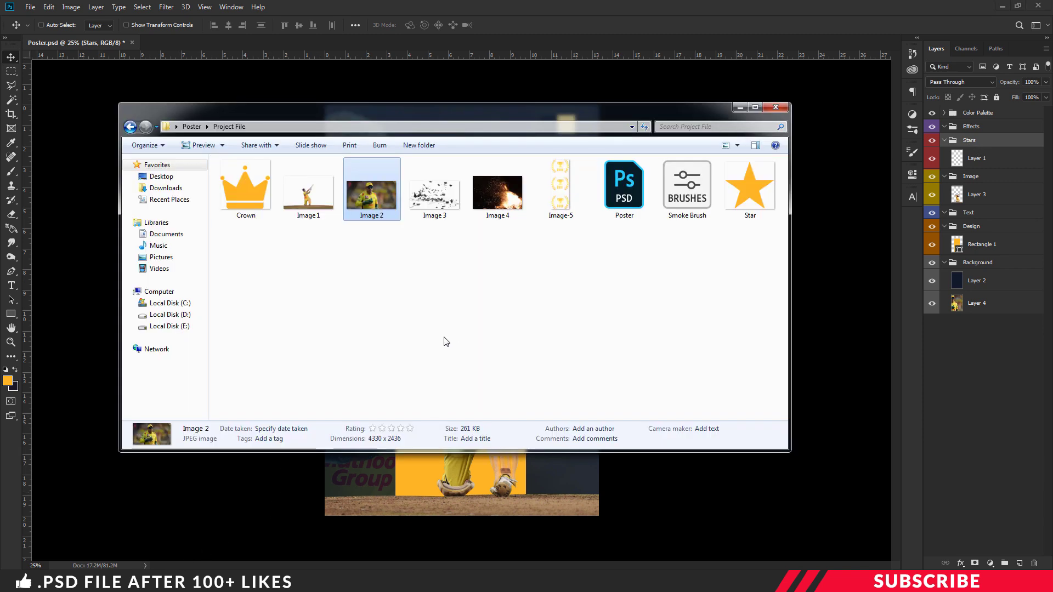
left_click(255, 201)
right_click(251, 192)
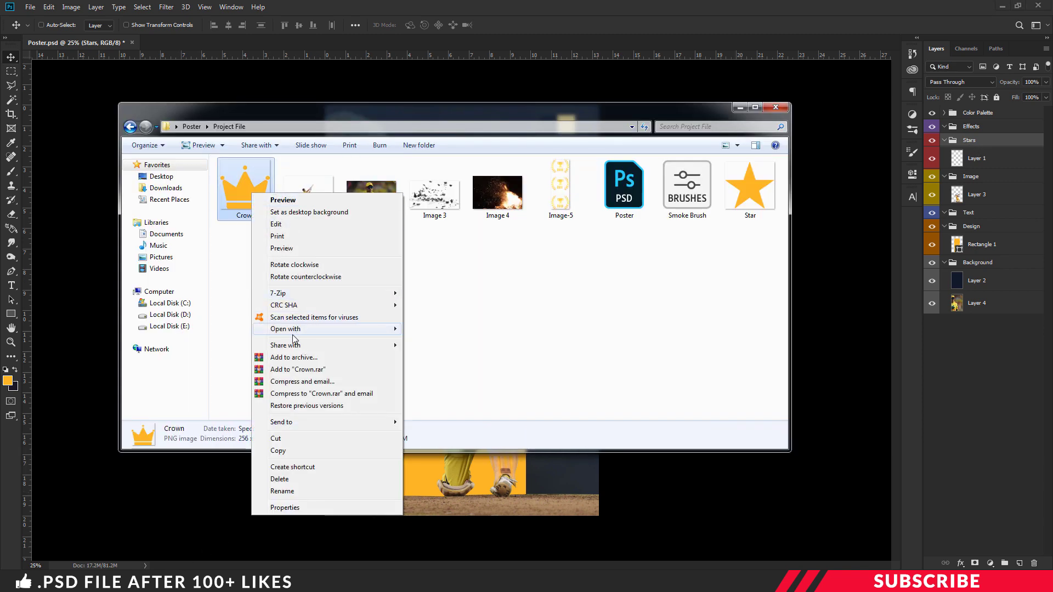
mouse_move(294, 331)
left_click(426, 331)
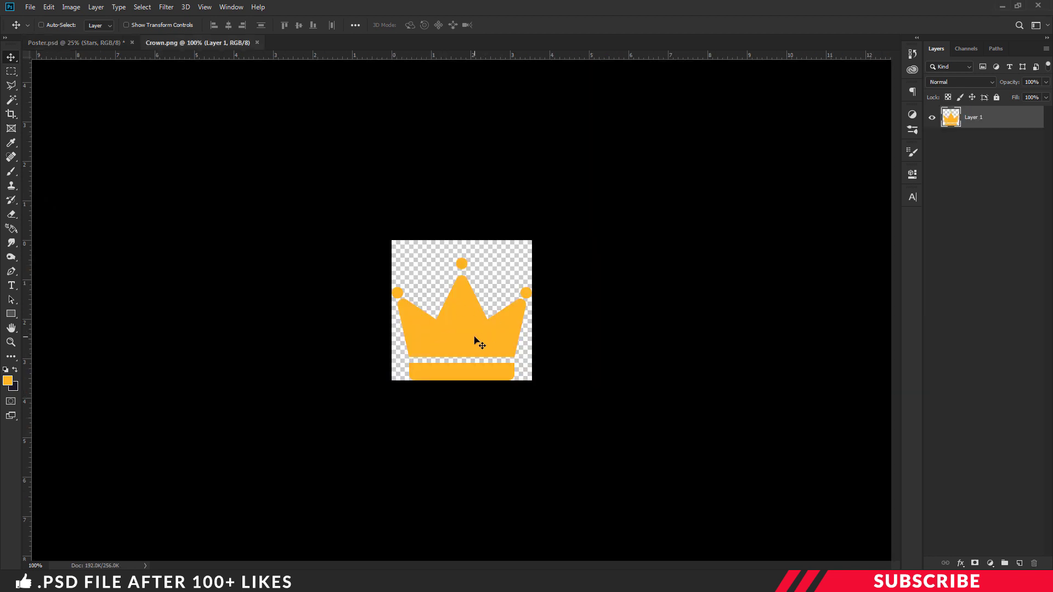
left_click_drag(232, 41, 356, 78)
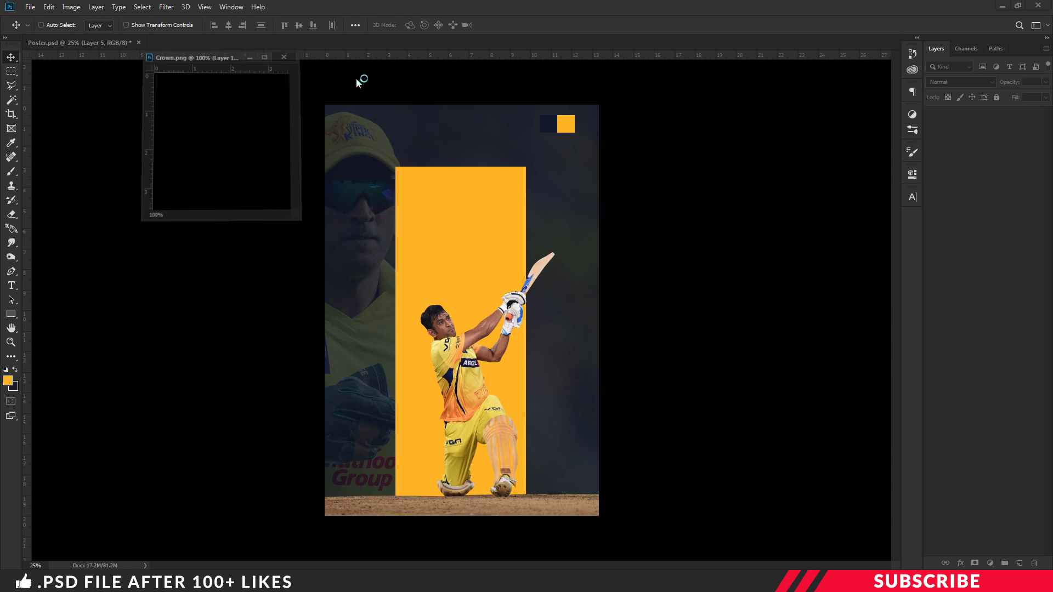
- Scale the crown down to about 60% and centre it just above the orange rectangle
left_click_drag(552, 264, 548, 182)
key("ctrl+t")
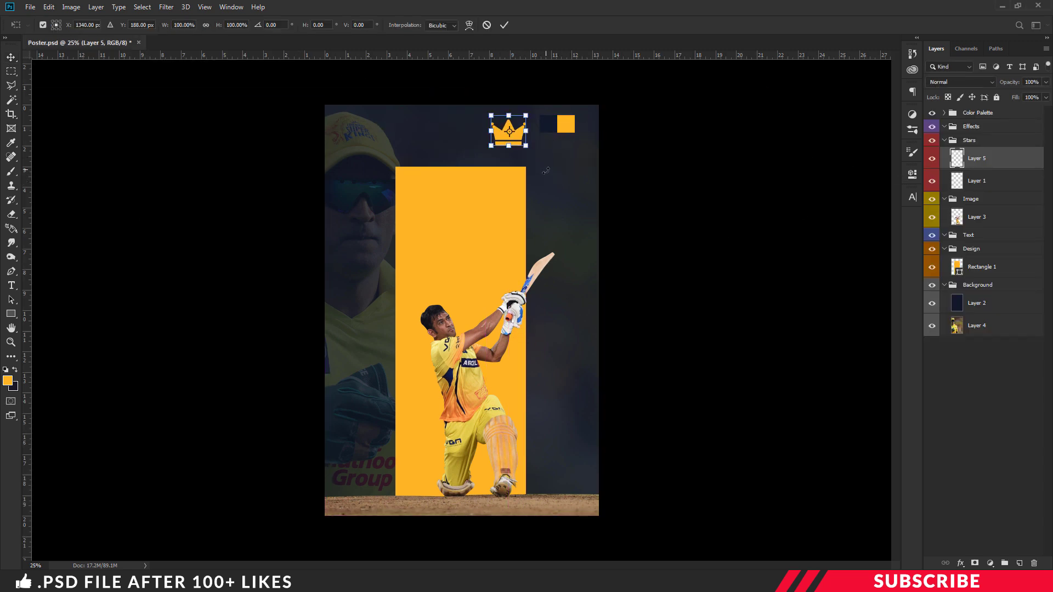
key("ctrl+plus")
scroll(556, 310, "up", 2)
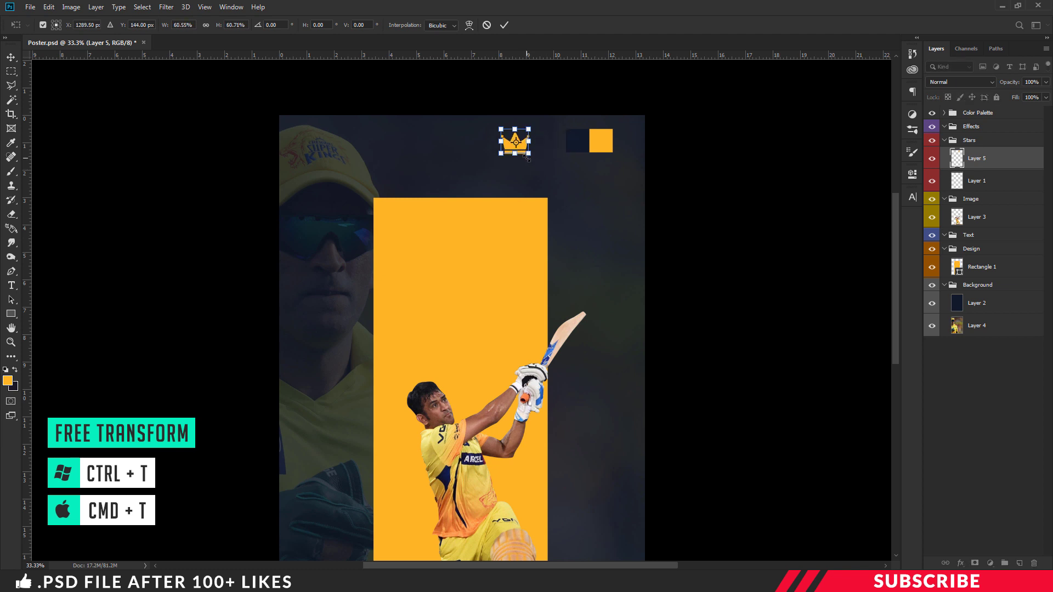
key("Return")
left_click_drag(495, 161, 464, 190)
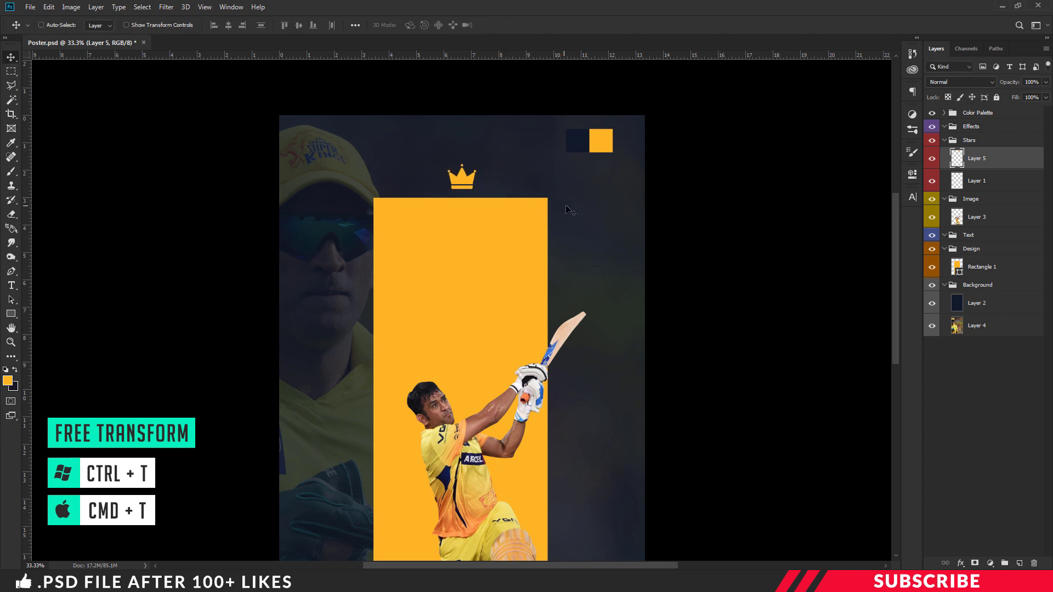
key("ctrl+minus")
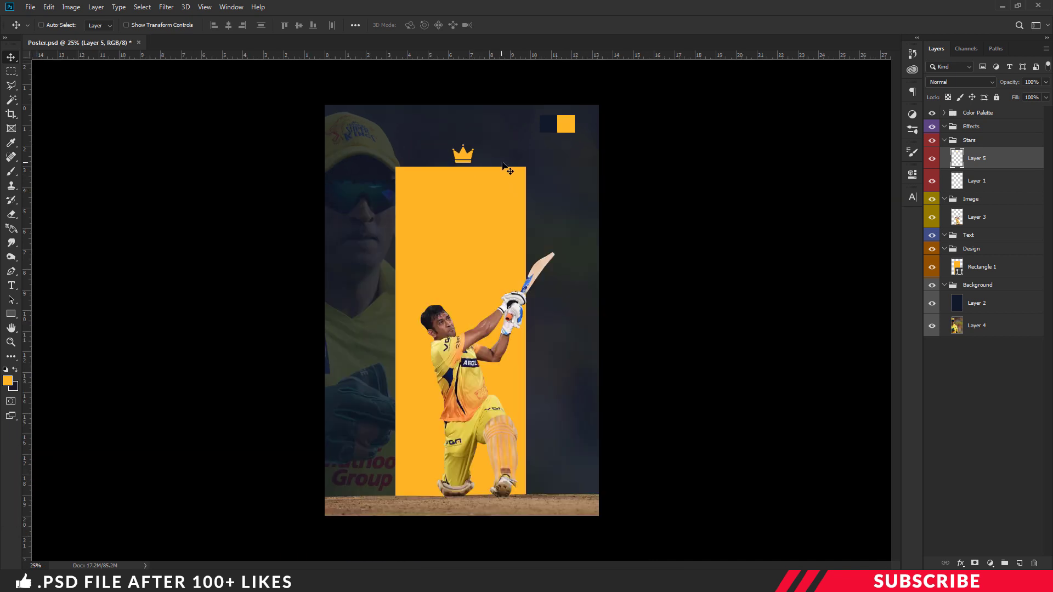
- Open the Star image from the Project File folder in Photoshop and copy the star into the poster's Stars group
key("alt+Tab")
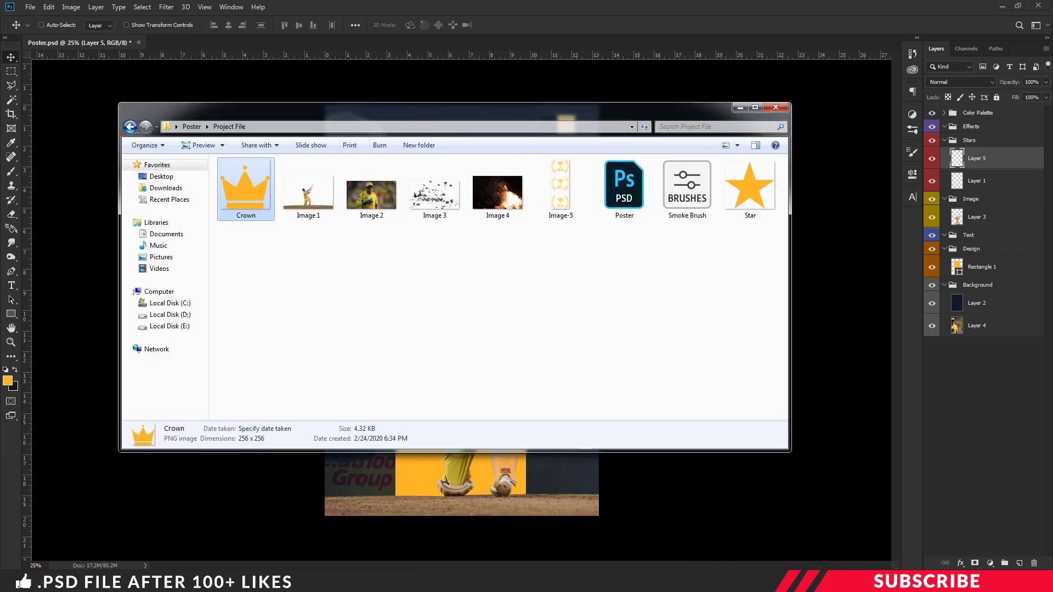
left_click(367, 348)
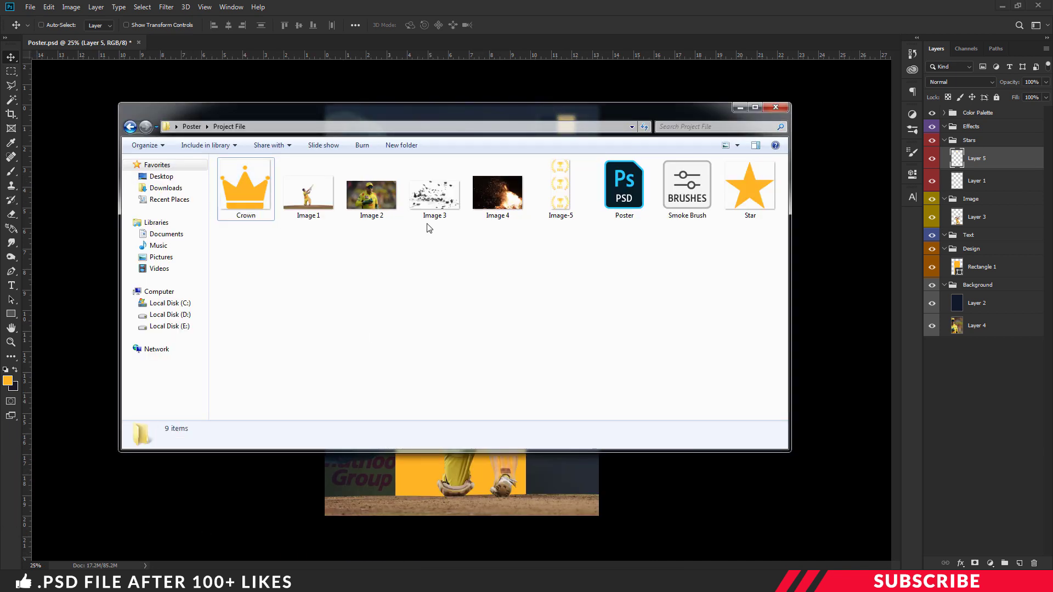
left_click(754, 195)
right_click(755, 195)
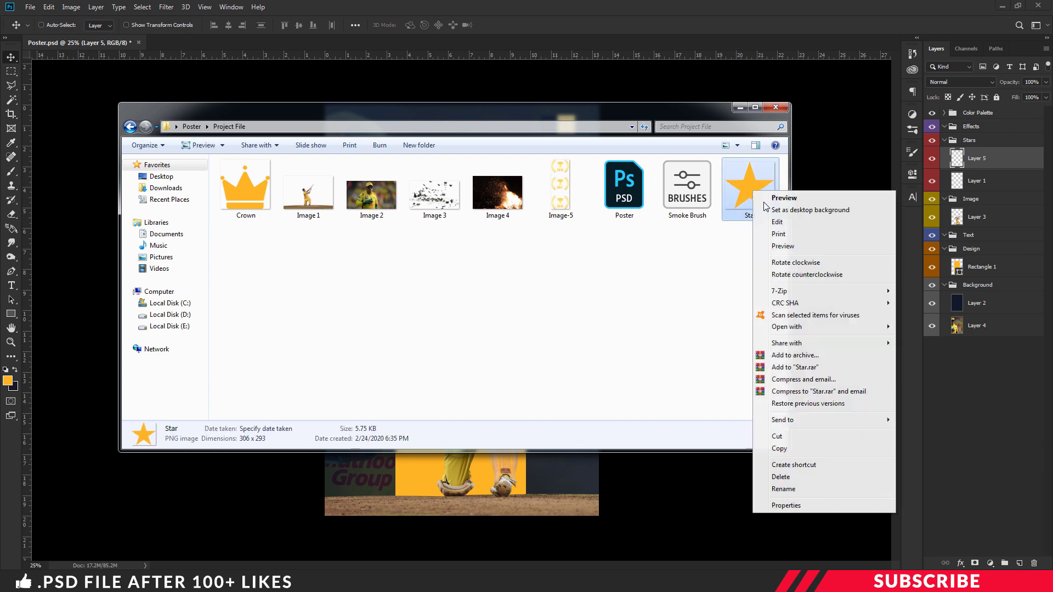
mouse_move(790, 327)
left_click(900, 329)
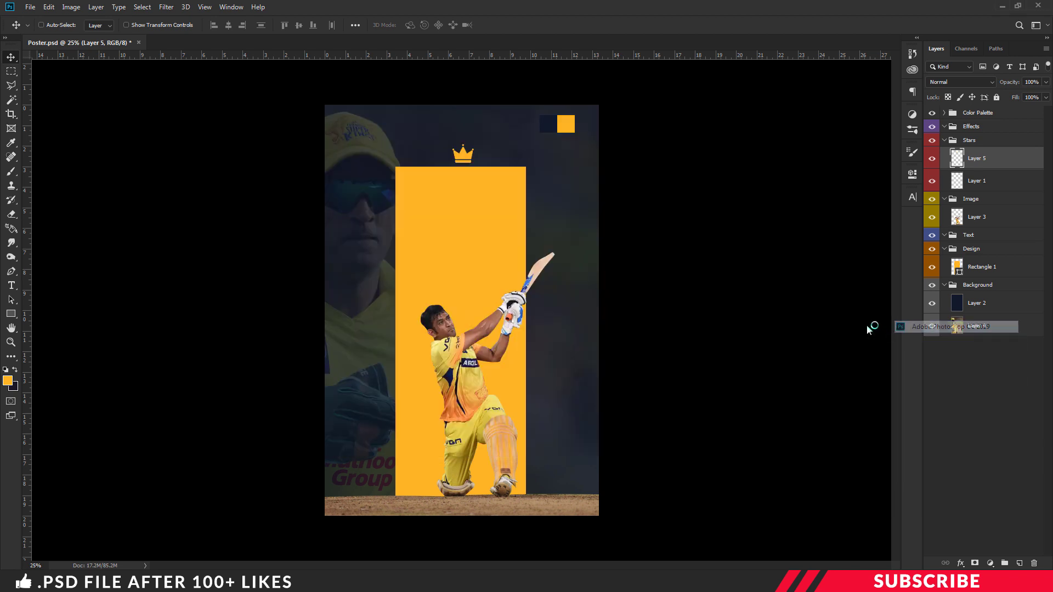
left_click_drag(219, 48, 454, 201)
left_click(325, 73)
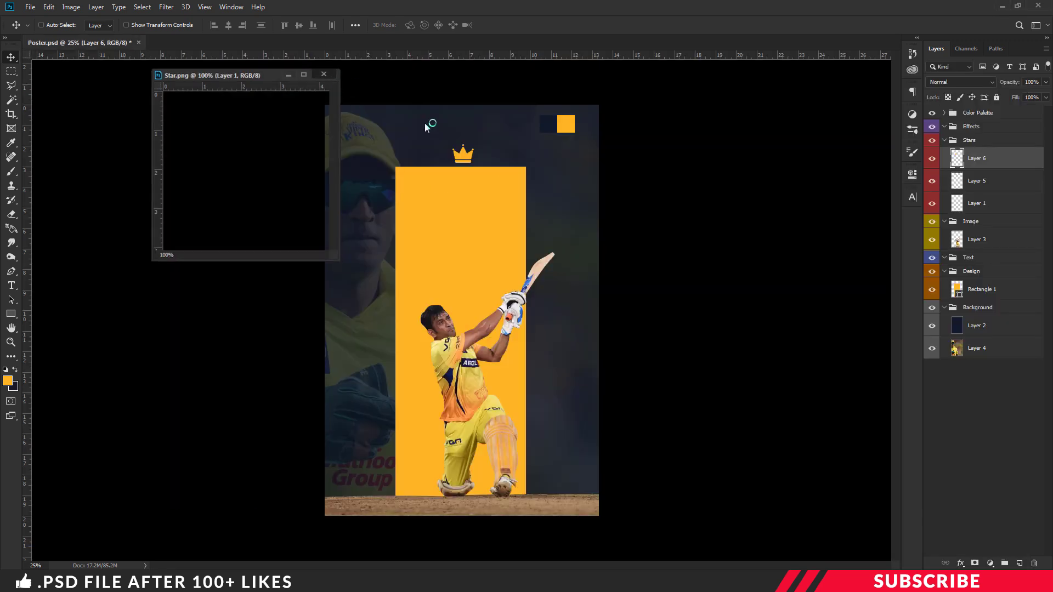
- Scale the star down to roughly a fifth and place it just right of the crown, level with its base
left_click_drag(526, 253, 515, 180)
scroll(573, 223, "up", 1)
scroll(586, 307, "up", 3)
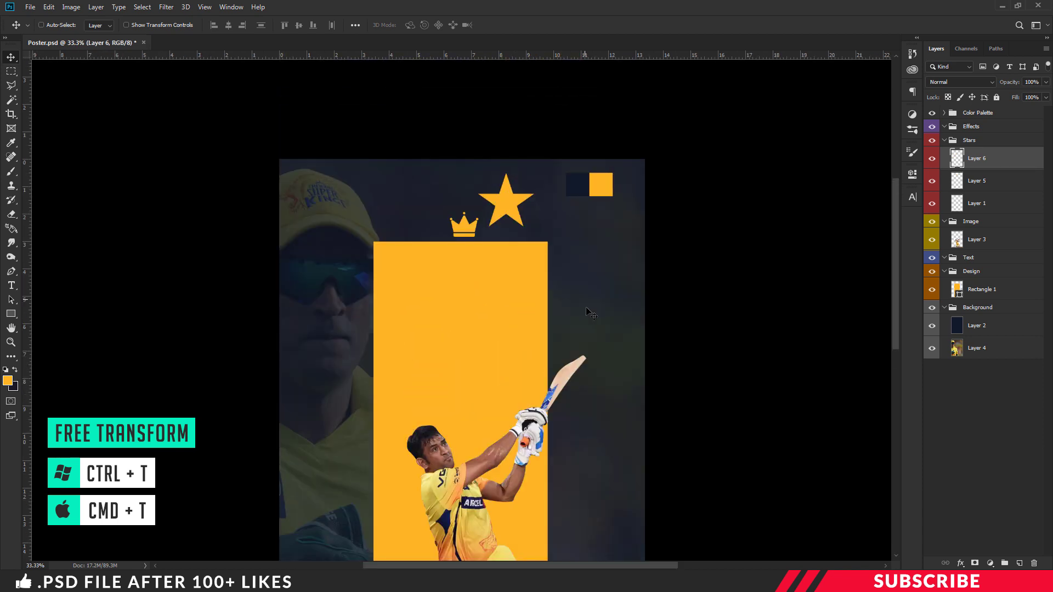
scroll(590, 317, "up", 1)
scroll(591, 318, "up", 1)
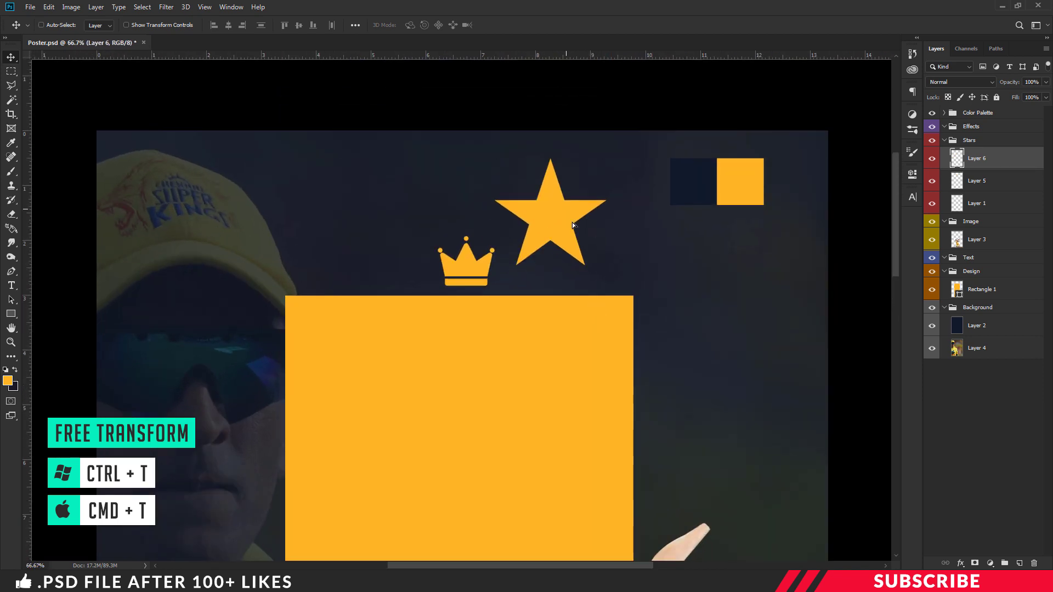
left_click_drag(564, 230, 577, 249)
key("ctrl+t")
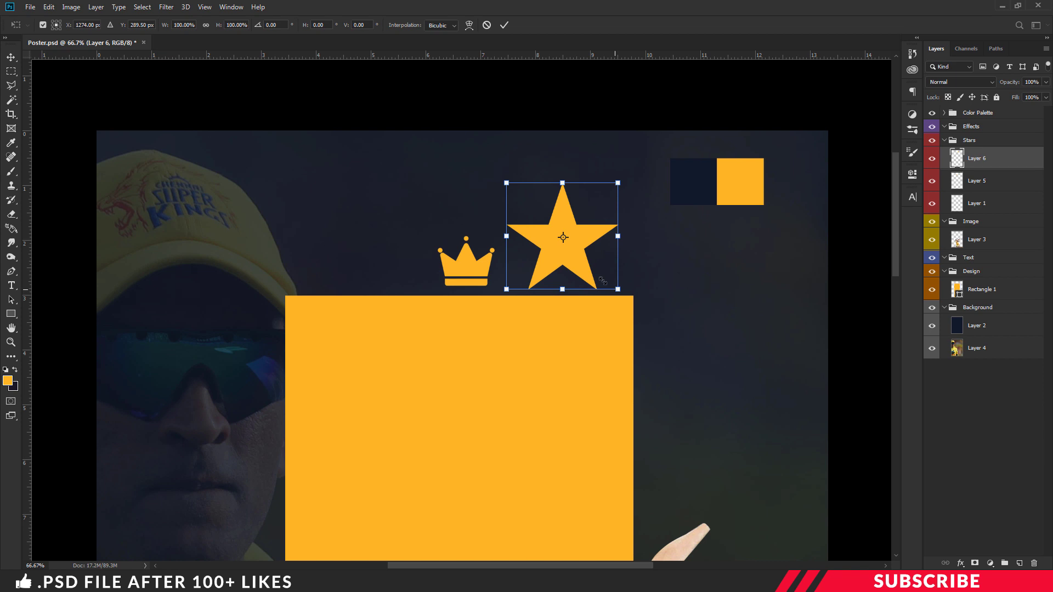
mouse_move(618, 290)
left_mouse_down()
mouse_move(528, 203)
mouse_move(527, 285)
mouse_move(610, 280)
mouse_move(600, 281)
left_mouse_up()
key("Return")
- Duplicate the small star twice and space the copies evenly in a row to the right of the crown
key("ctrl+j")
key("ctrl+j")
left_click(986, 181)
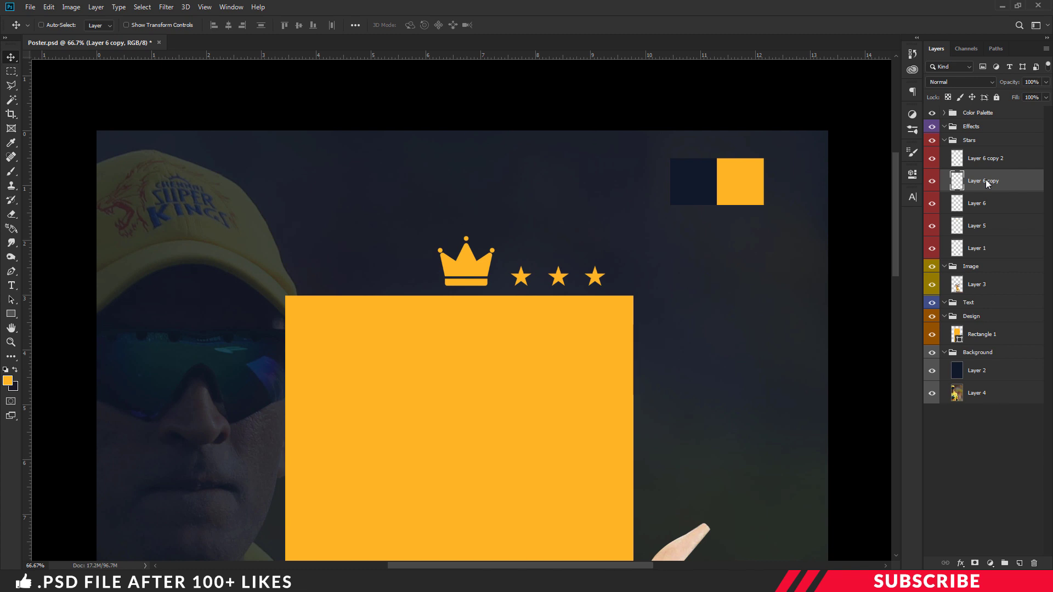
left_click(990, 160)
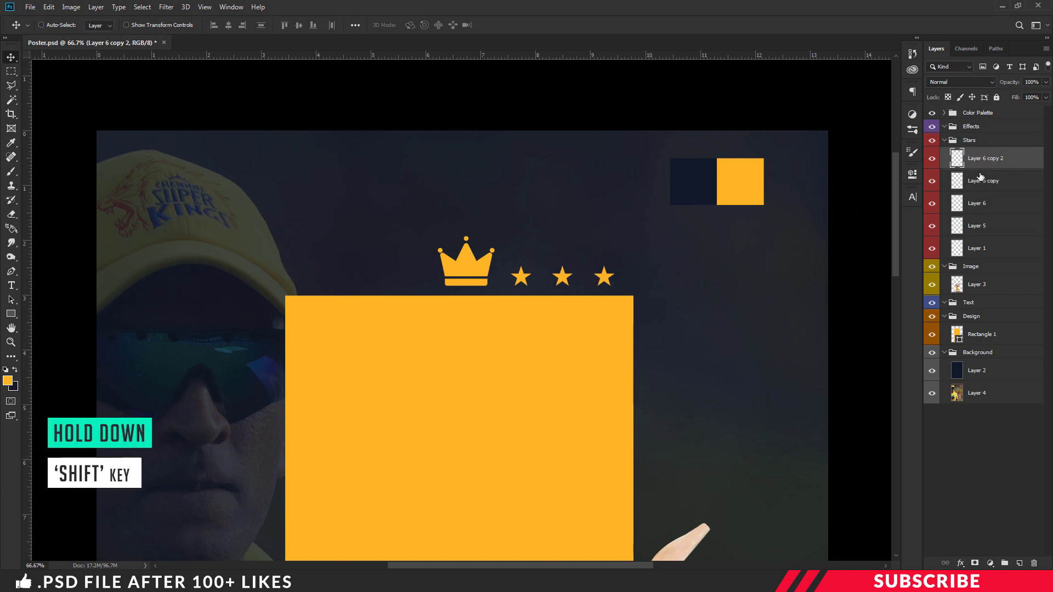
- Duplicate the three stars as a set, place the copies left of the crown, and centre the crown between both sets
left_click(980, 204, "shift")
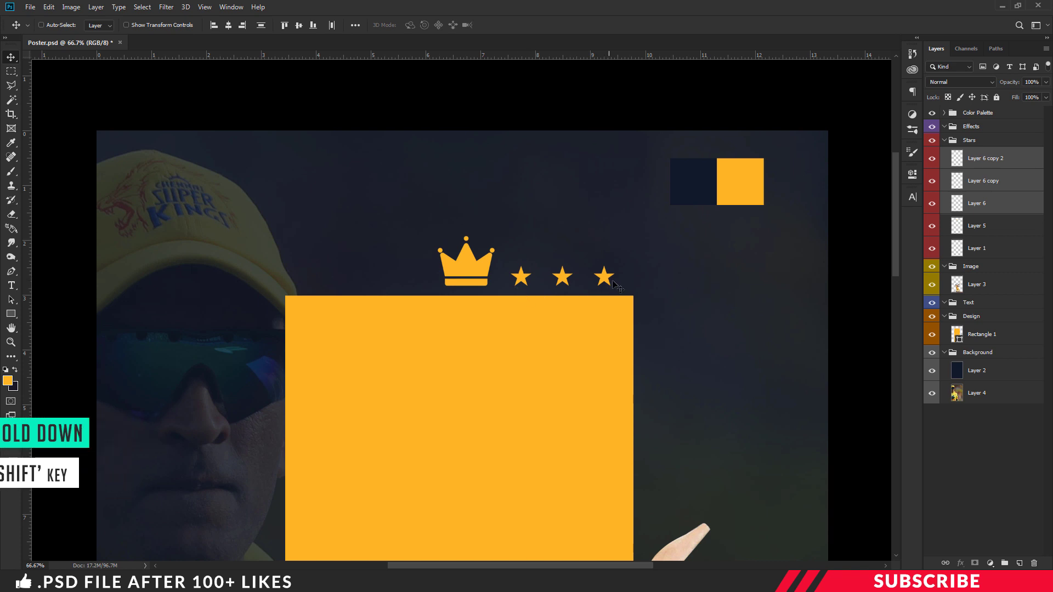
key("ctrl")
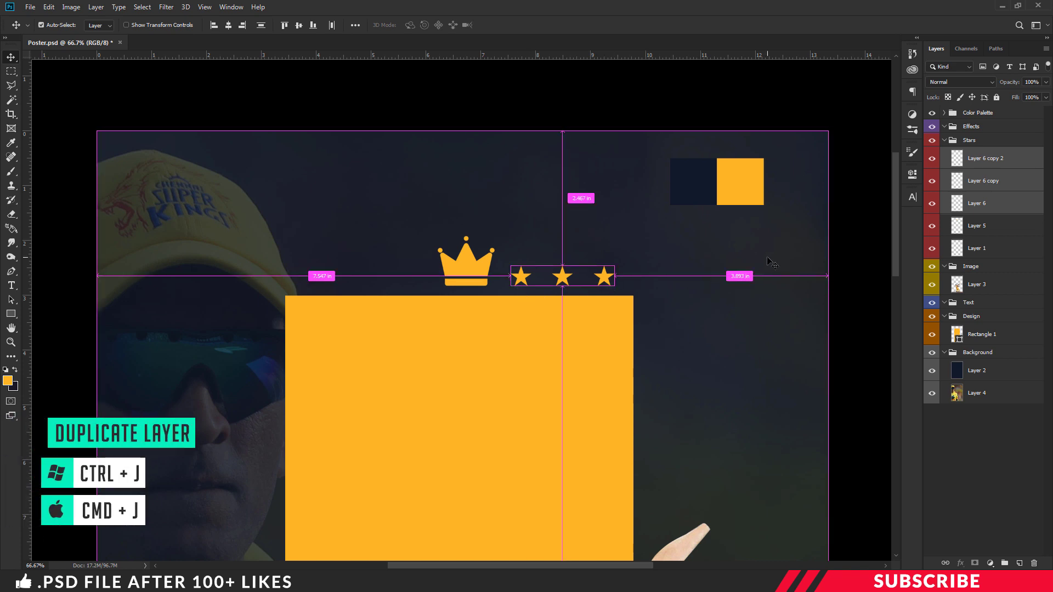
key("ctrl+j")
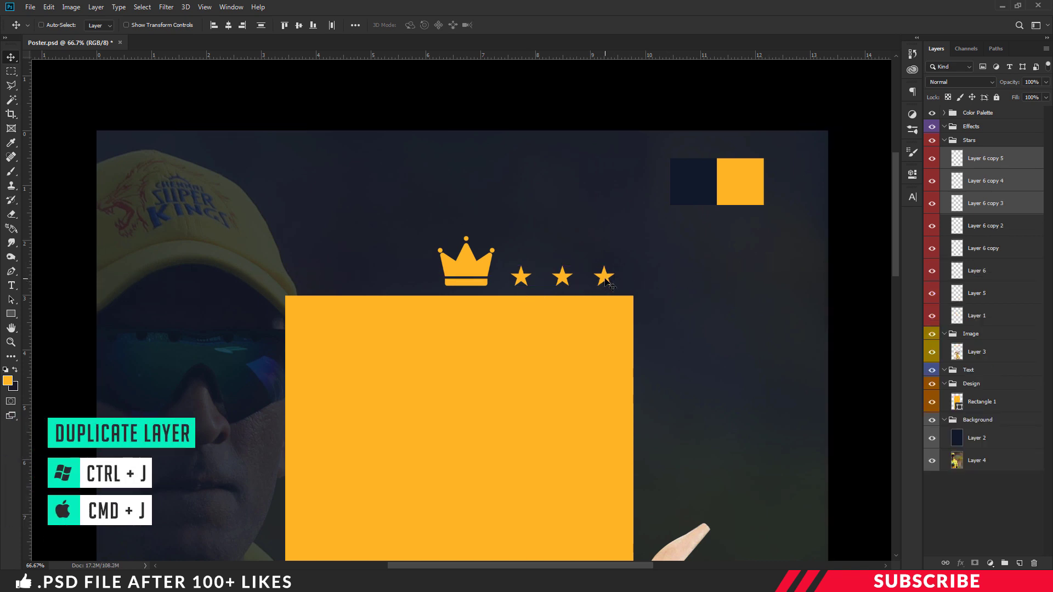
left_click_drag(606, 281, 388, 285)
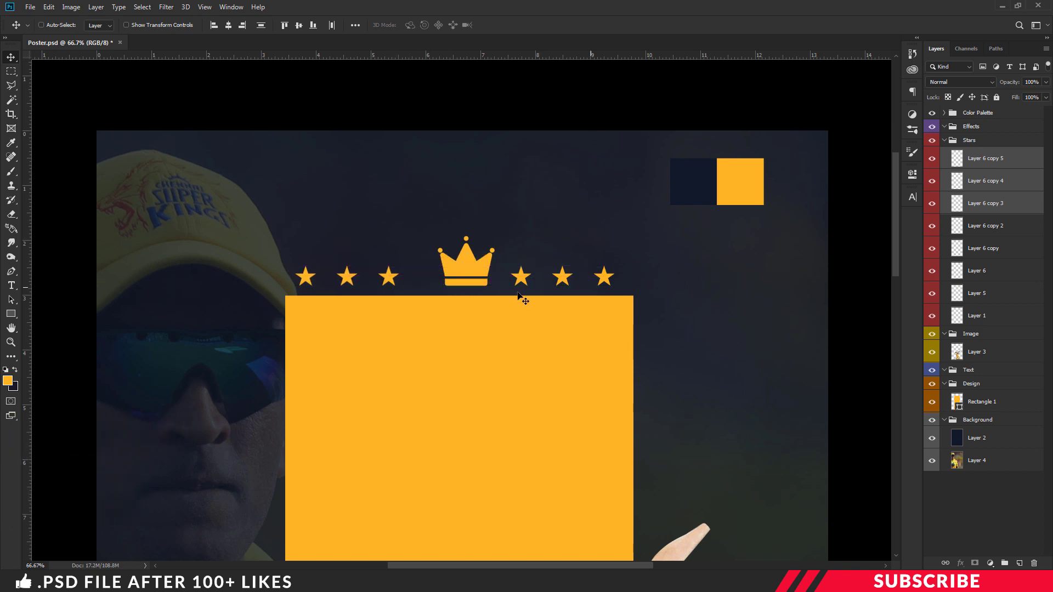
key("shift+Right")
left_click(966, 288)
key("ctrl+minus")
key("ctrl+minus")
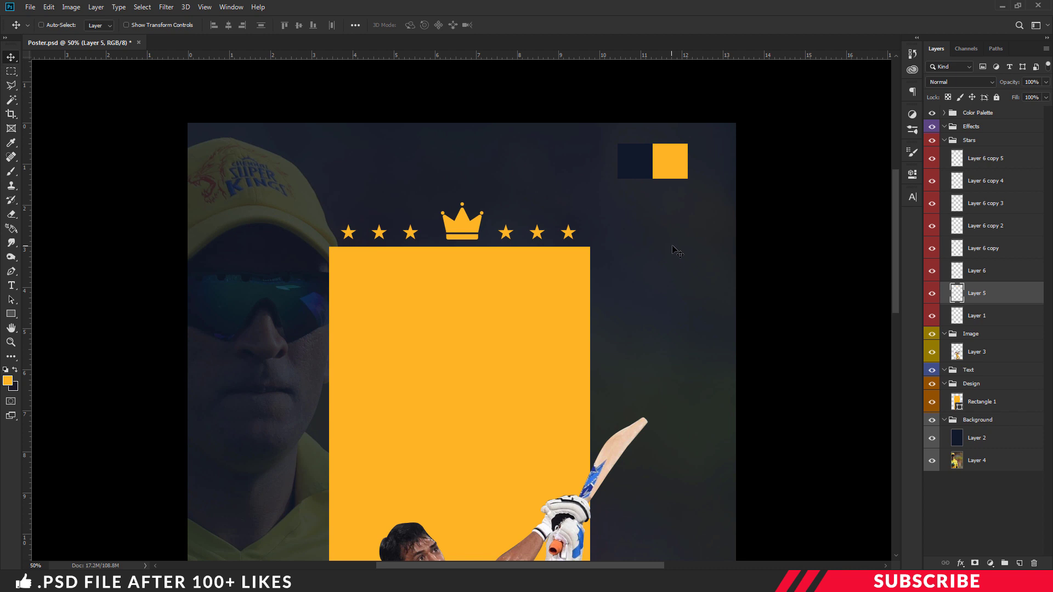
key("ctrl+minus")
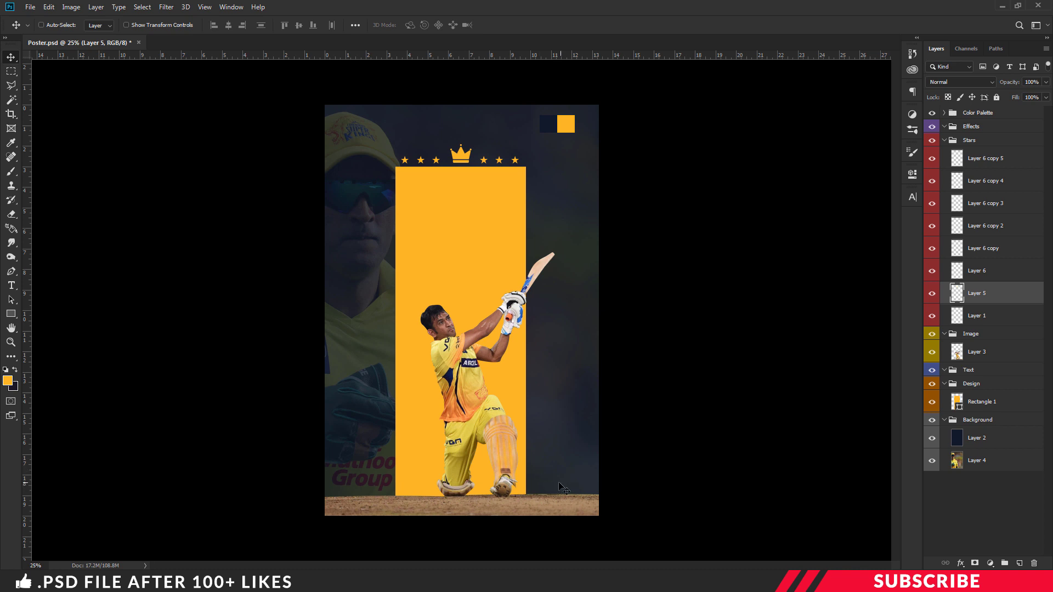
- Collapse the Stars group and copy the debris from the Project File folder's Image 3 into the Image group, over the batsman's feet
left_click(945, 142)
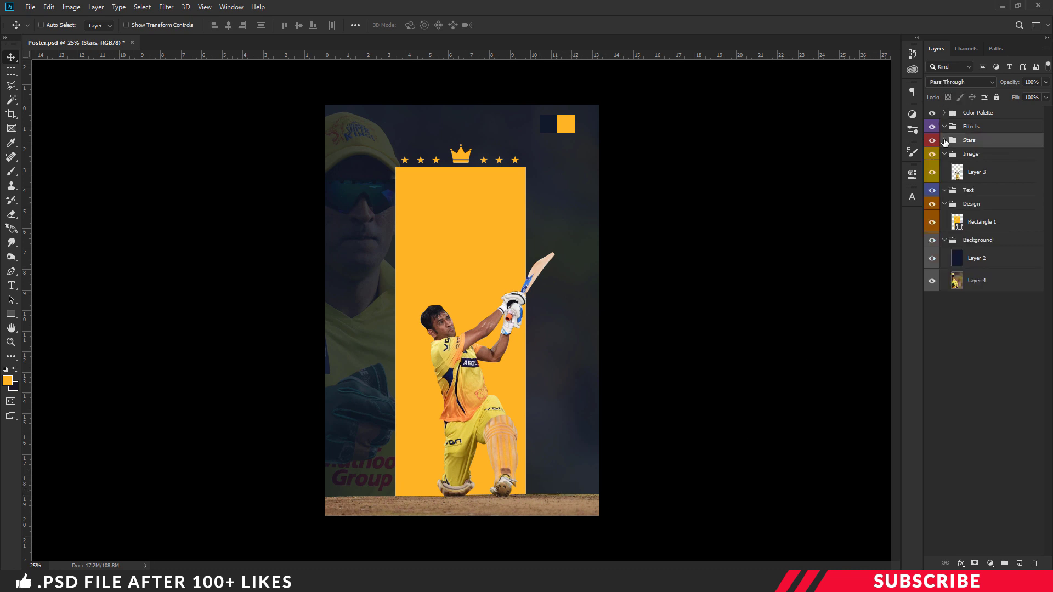
left_click(975, 172)
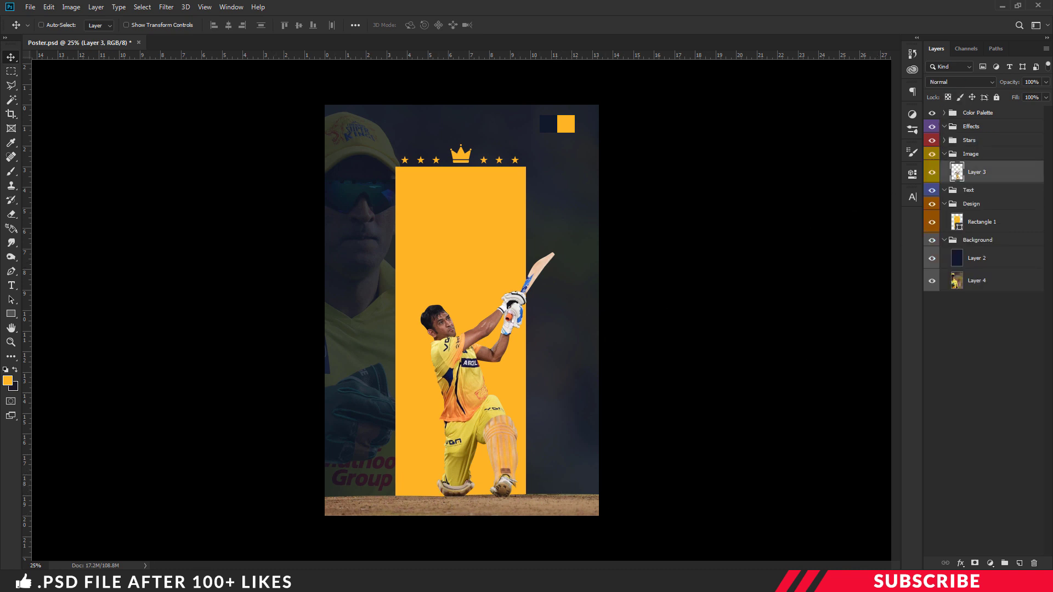
key("alt+Tab")
left_click(440, 217)
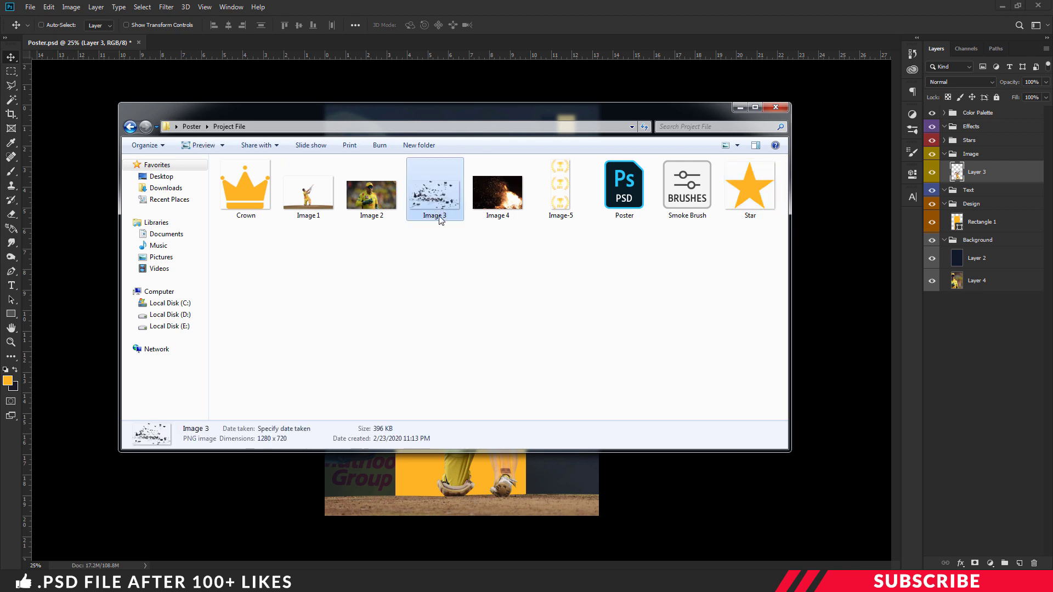
right_click(434, 206)
mouse_move(481, 341)
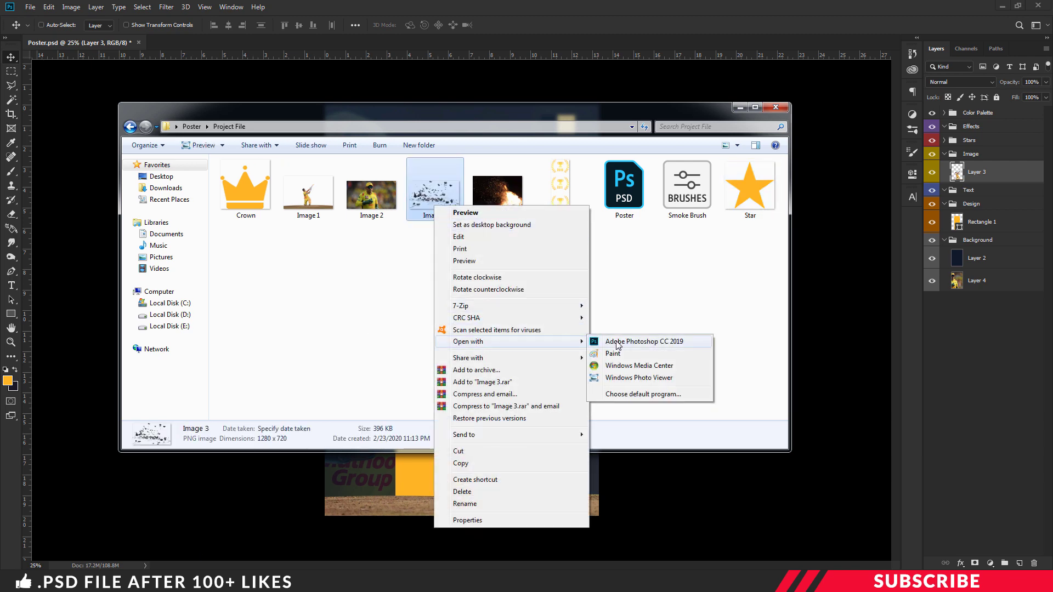
left_click(617, 342)
left_click_drag(234, 42, 236, 62)
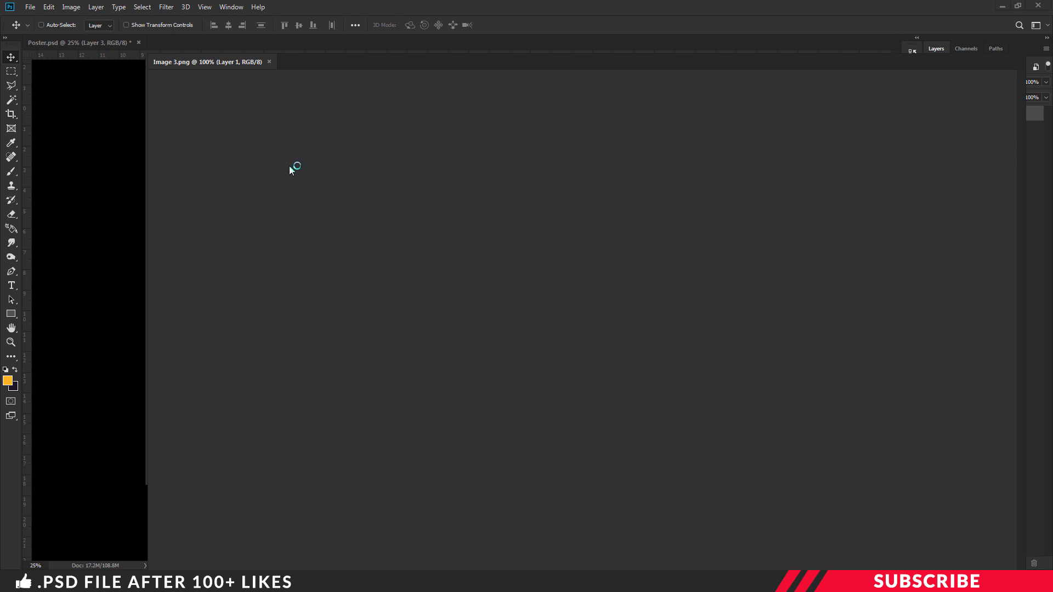
left_click_drag(324, 243, 428, 496)
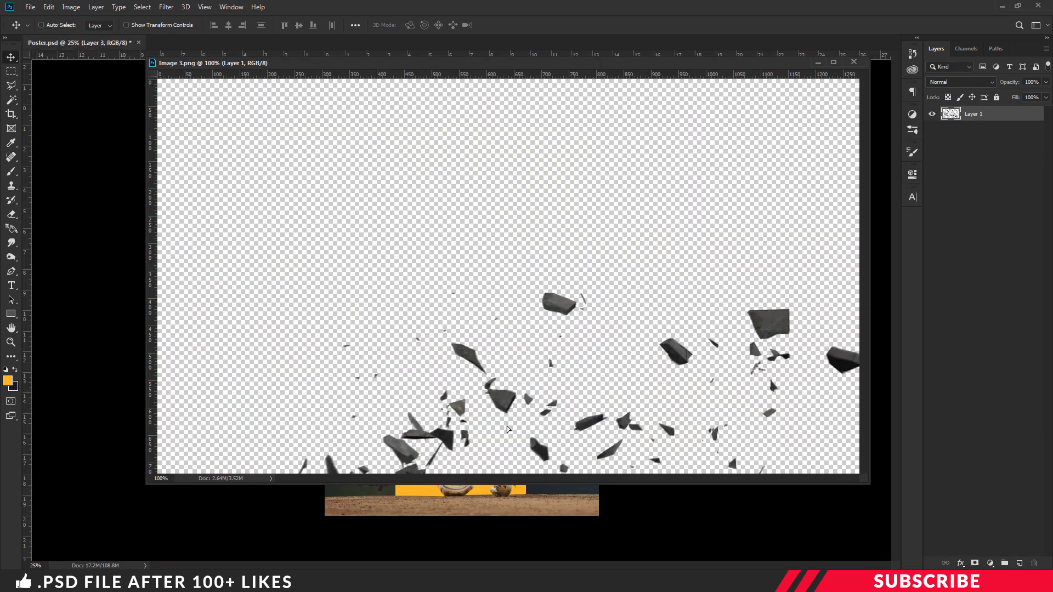
left_click(854, 62)
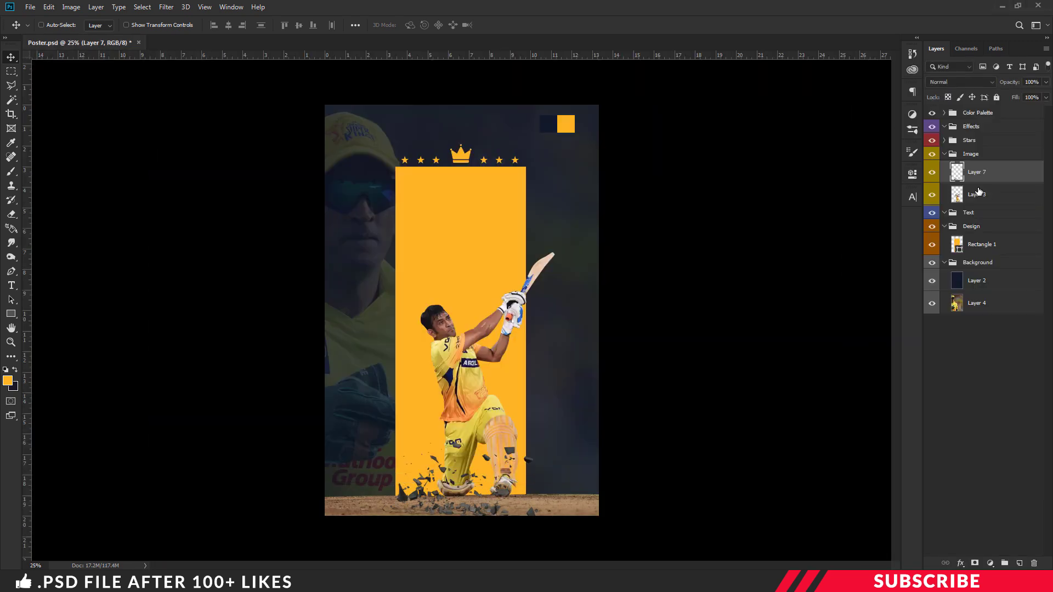
- Move the debris layer below the batsman's layer within the Image group
left_click_drag(975, 176, 984, 206)
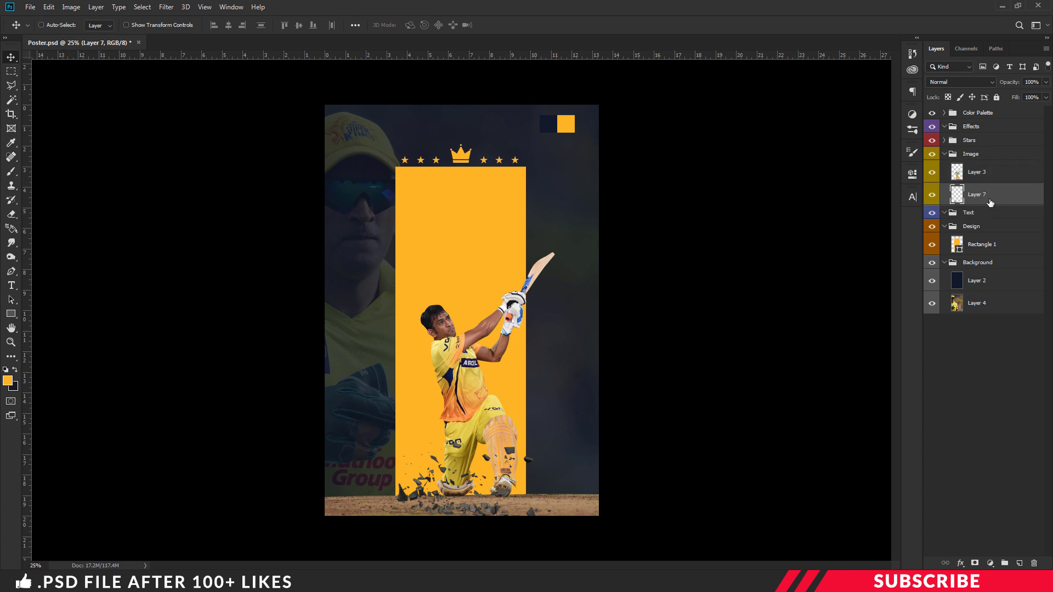
left_click(963, 174)
key("ctrl+comma")
key("ctrl+comma")
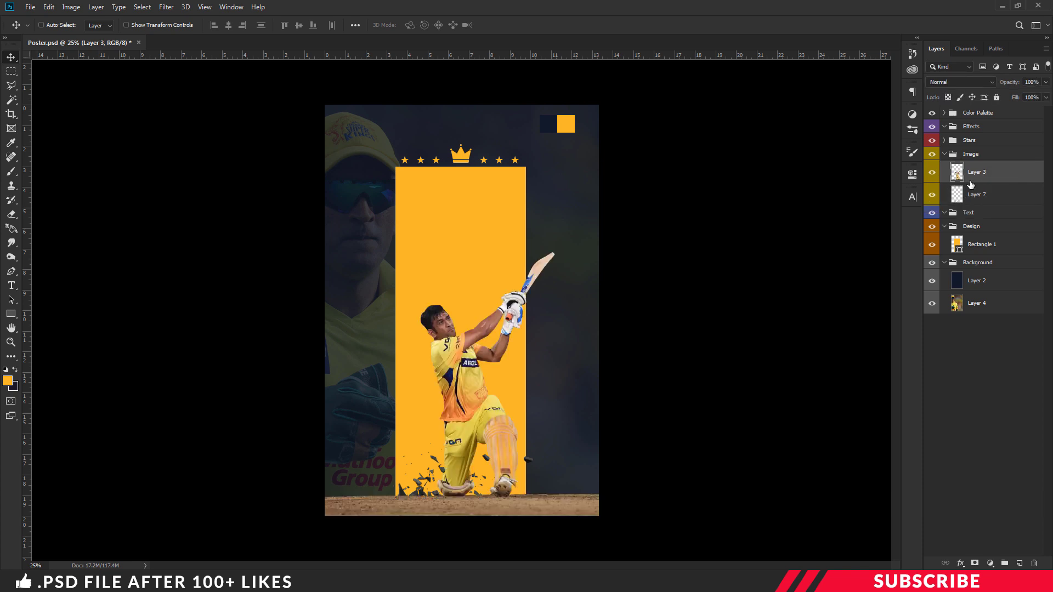
- Shift the debris left so it spreads from the poster's left edge to behind the batsman's legs
left_click(978, 196)
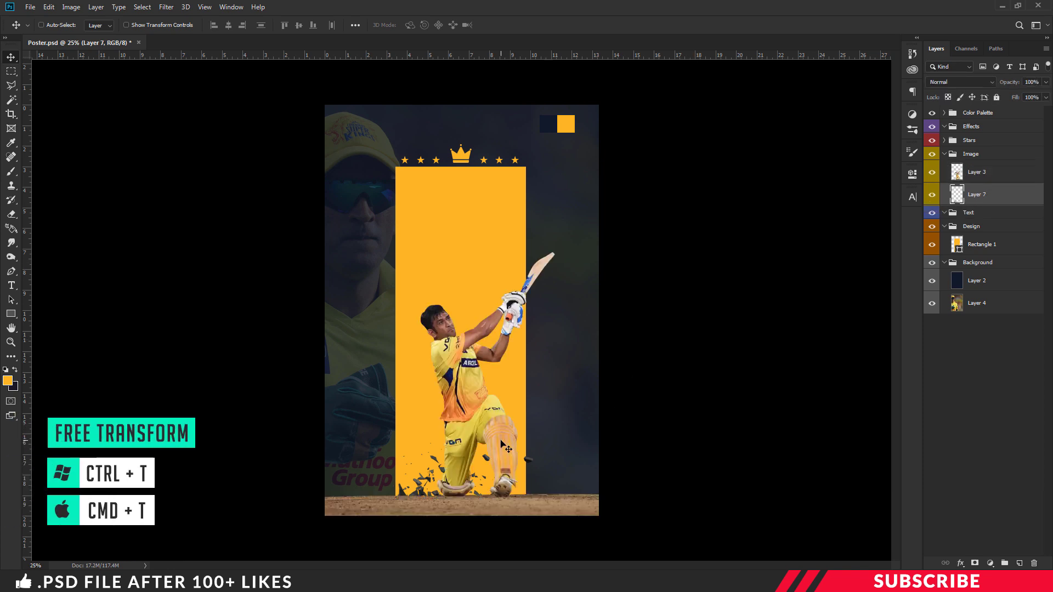
key("ctrl+t")
left_click_drag(479, 475, 391, 456)
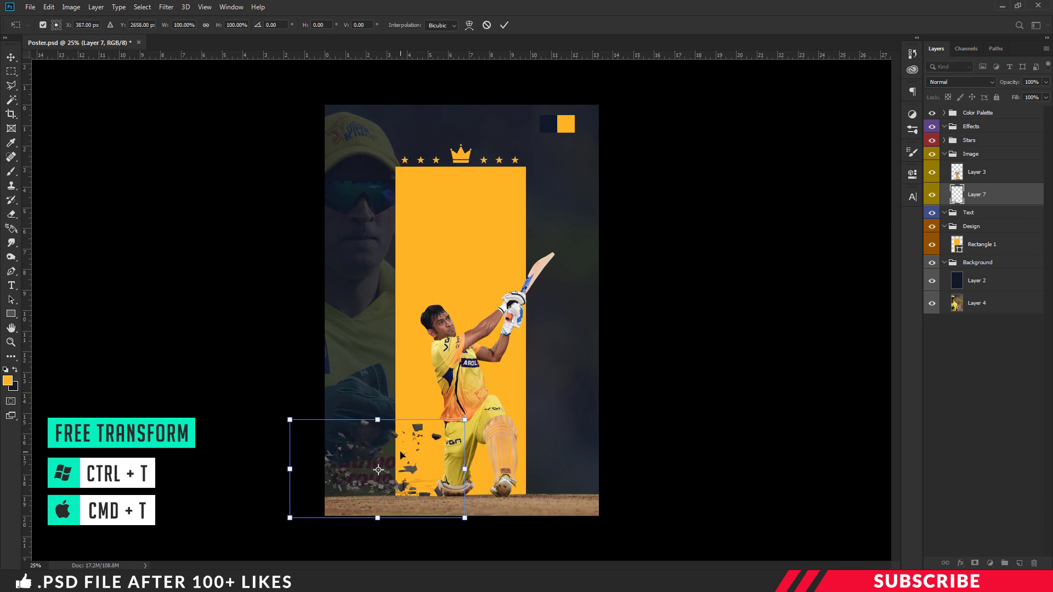
key("Return")
- Duplicate the debris layer, move the copy across to the batsman's right side and flip it horizontally
mouse_move(525, 483)
key("ctrl+j")
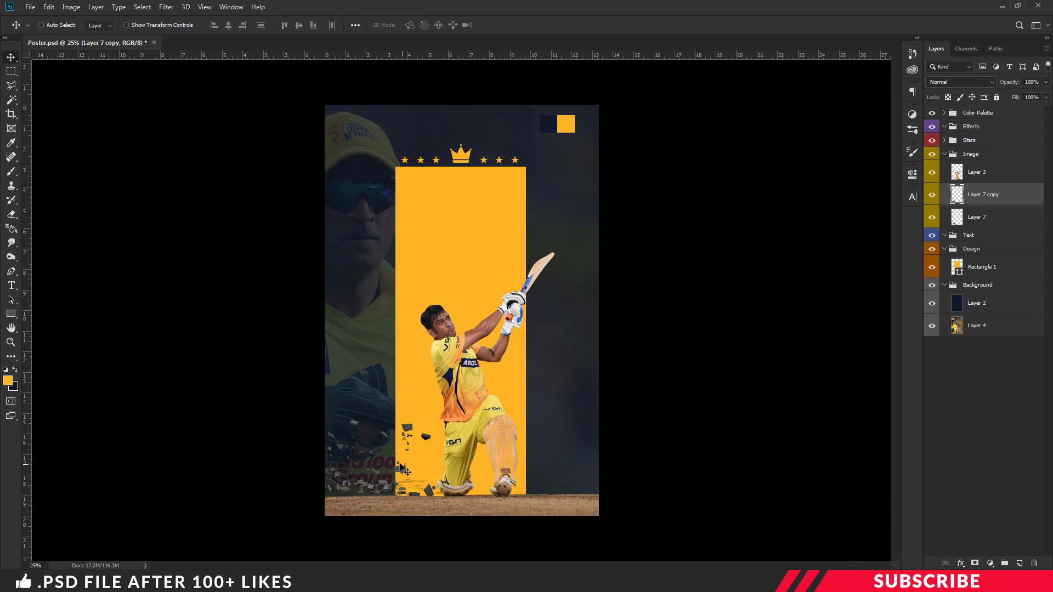
left_click_drag(403, 464, 535, 462)
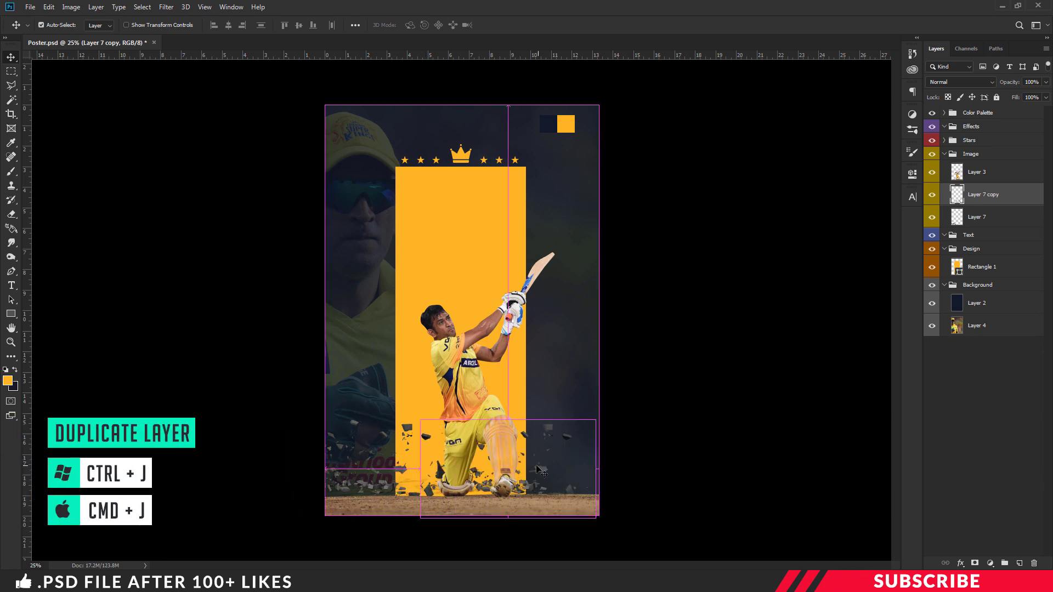
key("ctrl+t")
right_click(535, 454)
left_click(575, 439)
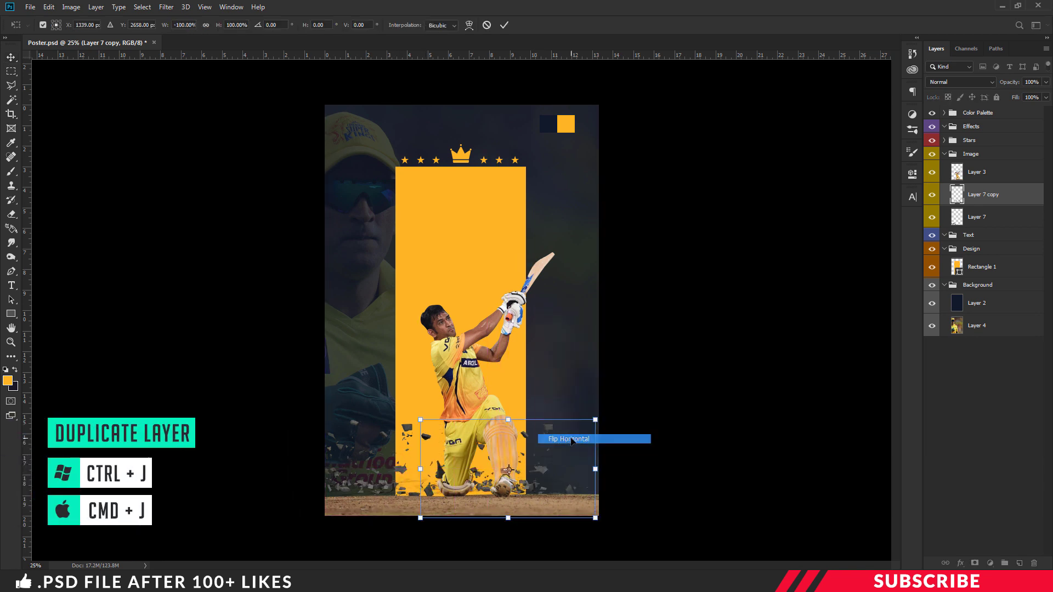
- Rotate the flipped debris slightly counter-clockwise and move it outward toward the poster's right edge
left_click_drag(621, 469, 615, 438)
left_click_drag(517, 459, 555, 462)
key("Return")
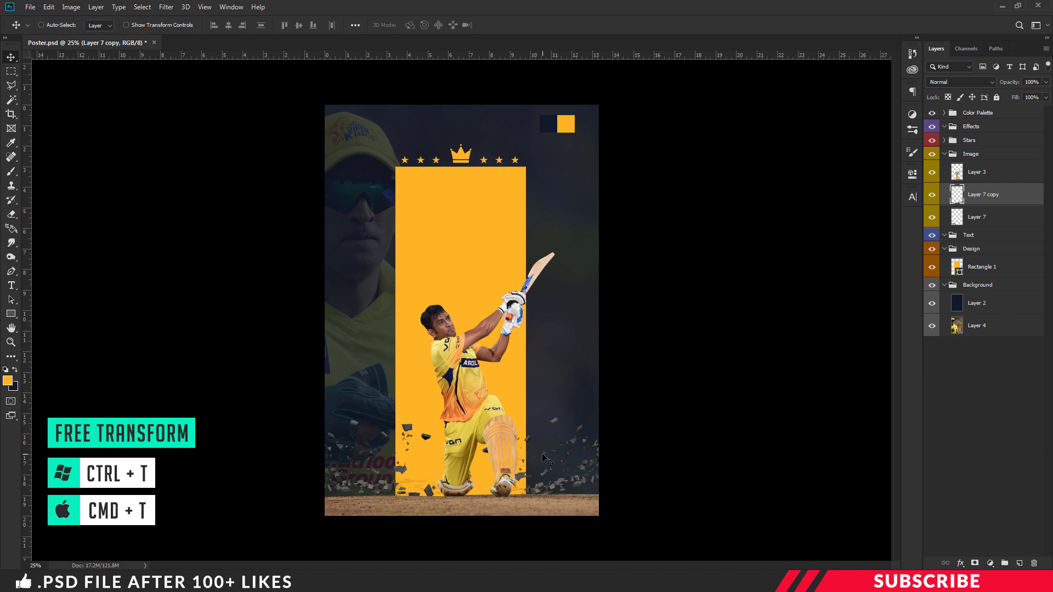
- Apply a Motion Blur with an angle of -45° and a distance of 10 pixels to the left debris layer (Layer 7)
left_click(977, 217)
left_click(932, 217)
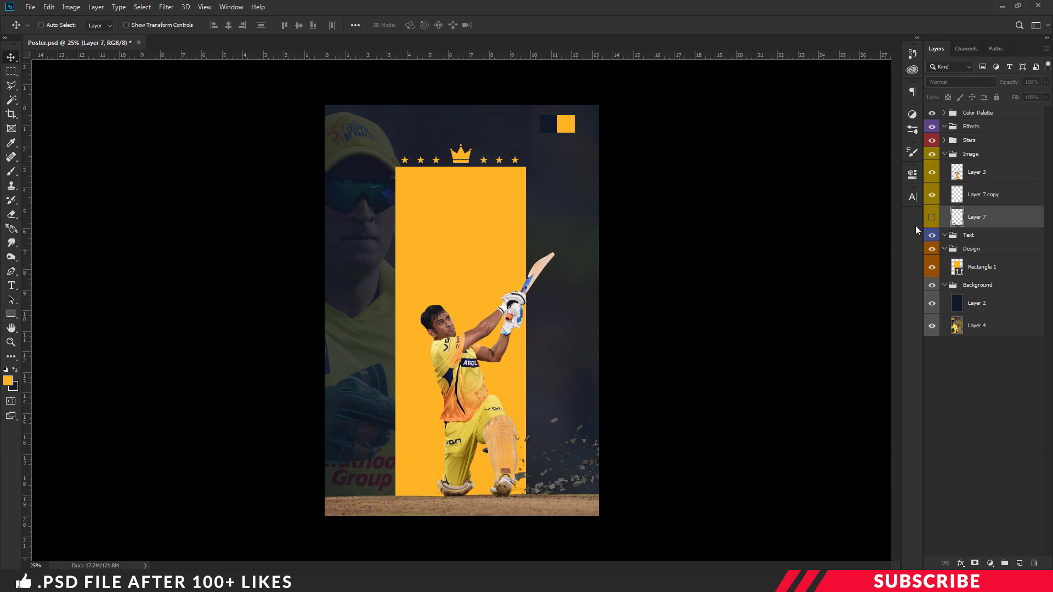
left_click(932, 218)
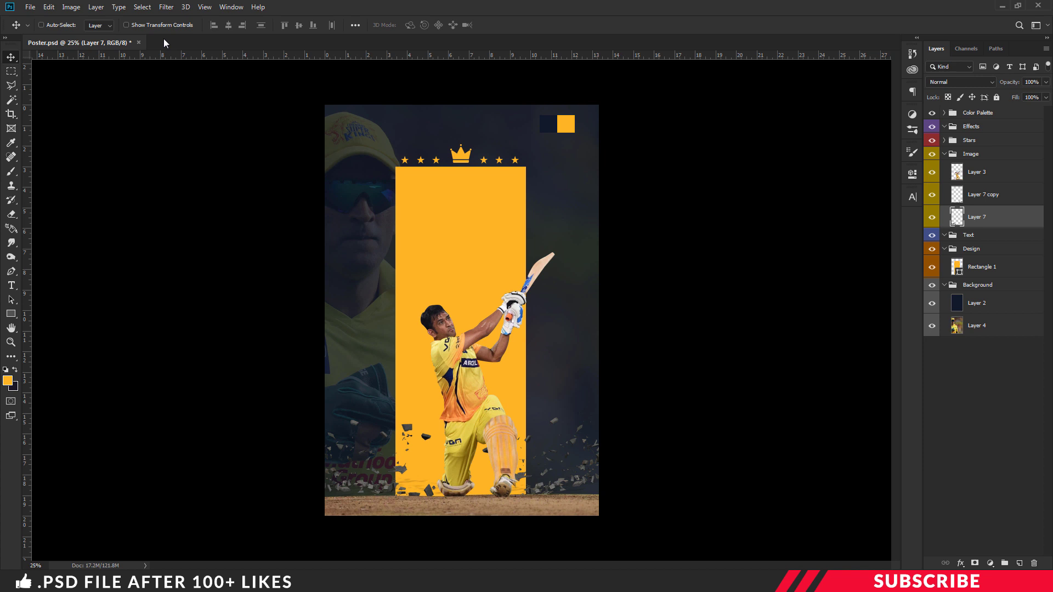
left_click(166, 7)
mouse_move(192, 133)
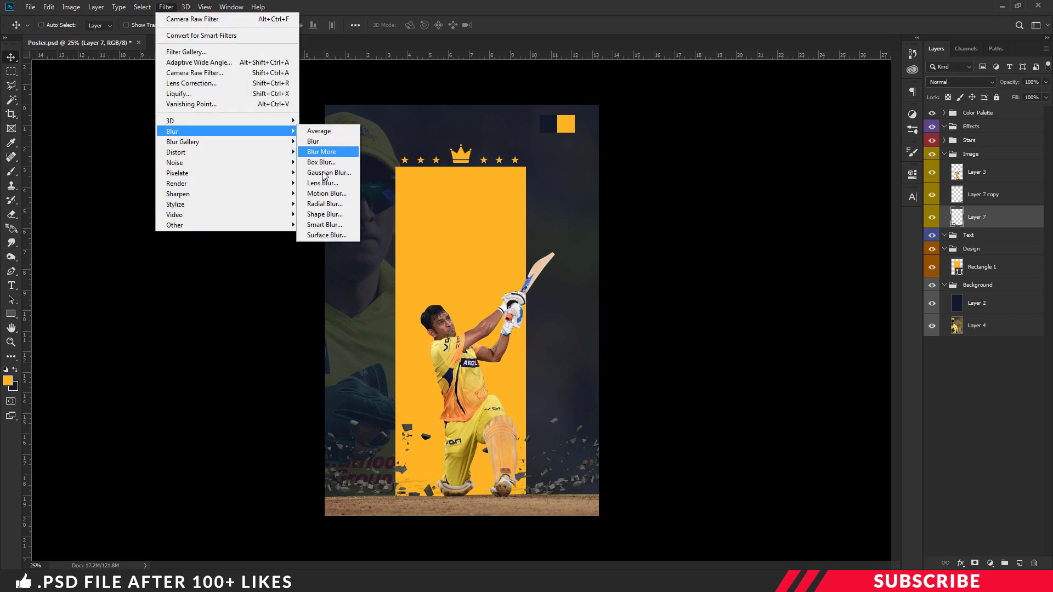
left_click(327, 194)
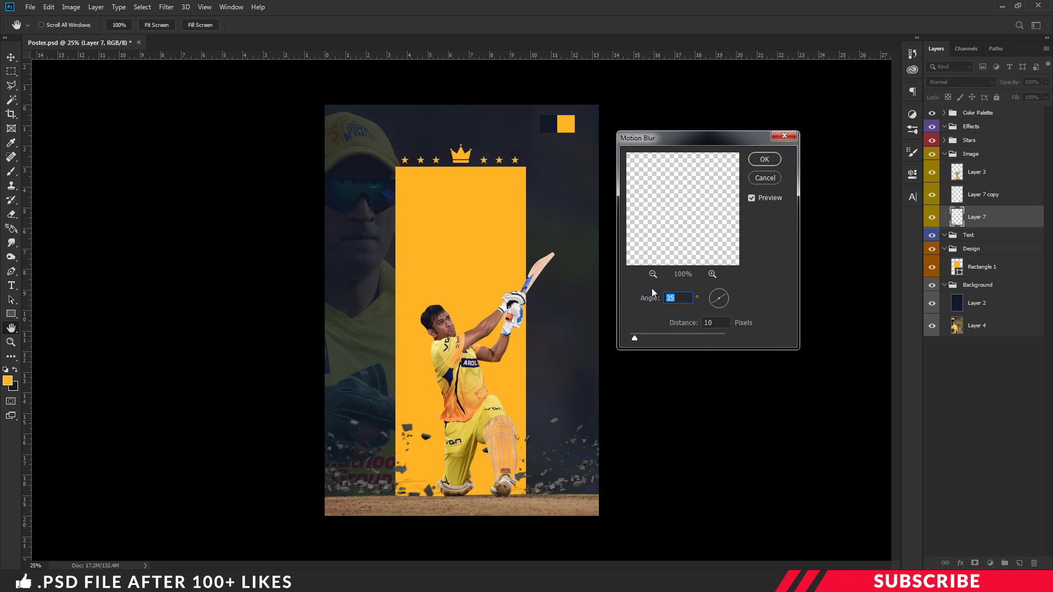
type("-45")
left_click(764, 160)
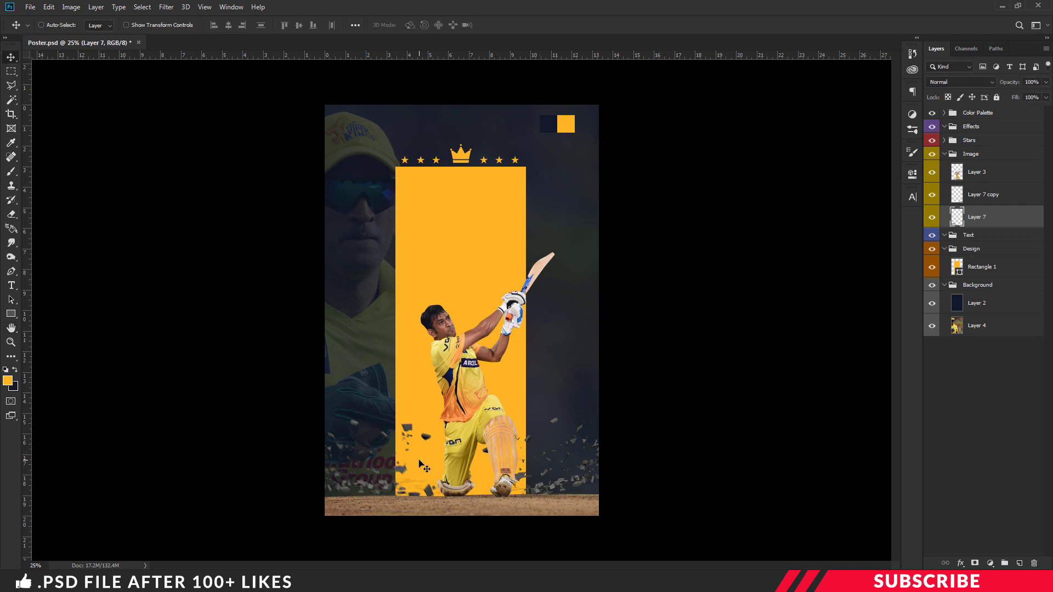
- Apply a Motion Blur with an angle of 35° and a distance of 10 pixels to the right debris layer (Layer 7 copy)
left_click(961, 199)
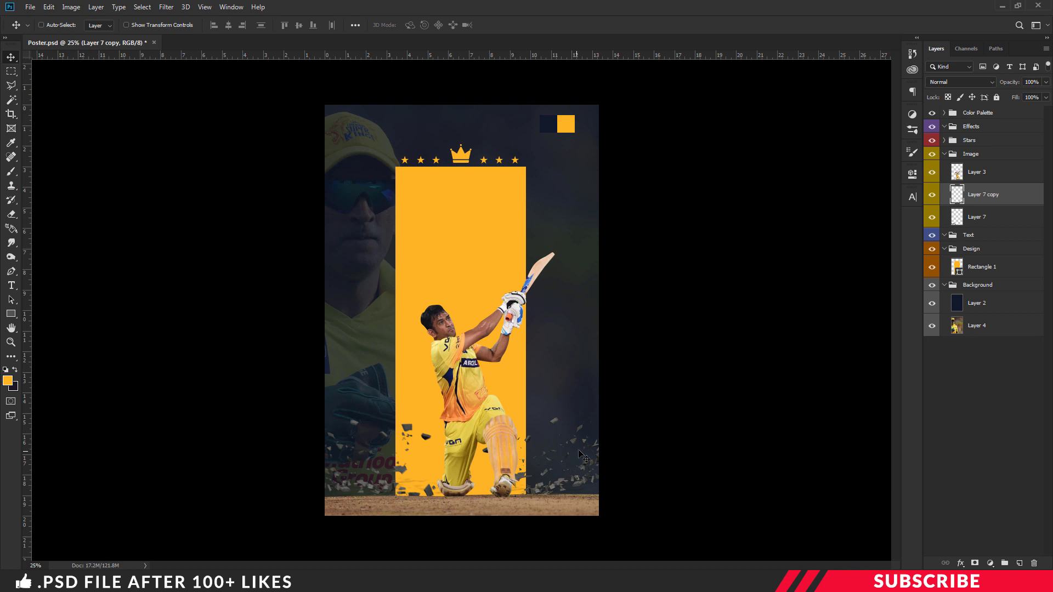
left_click(167, 7)
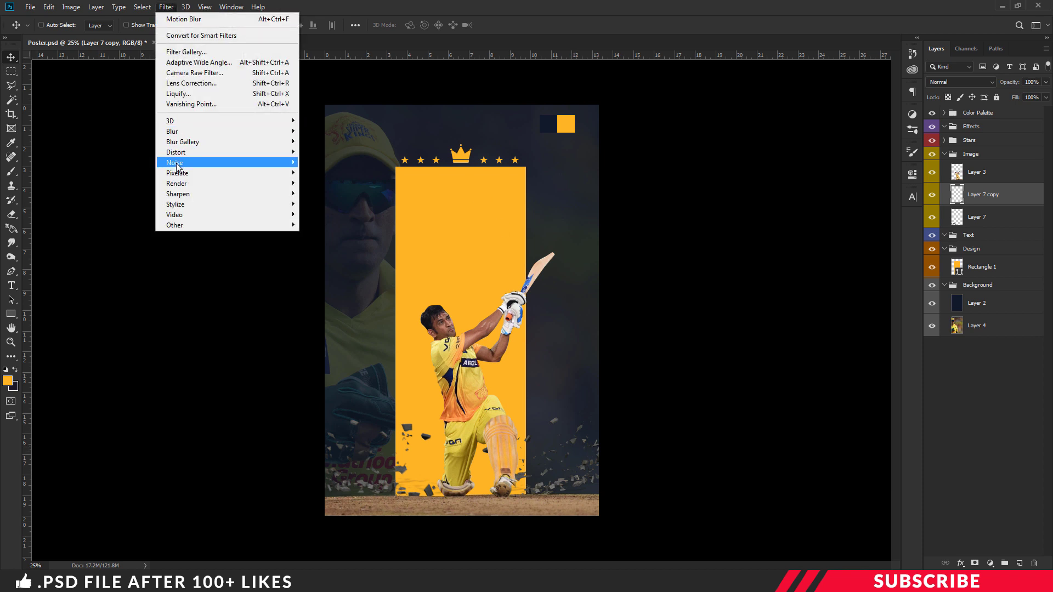
mouse_move(296, 135)
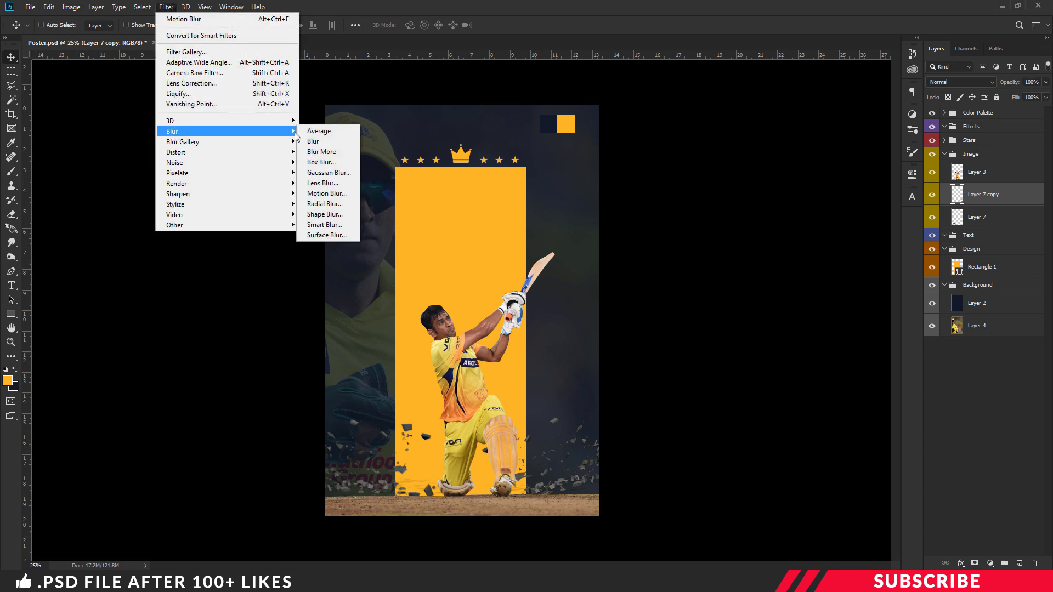
left_click(340, 194)
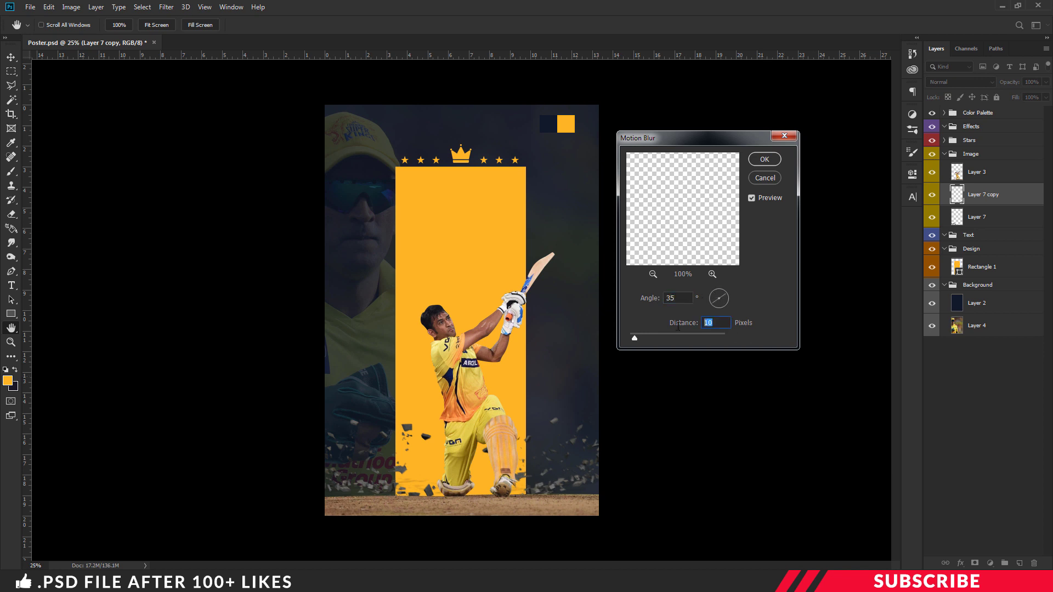
left_click(765, 164)
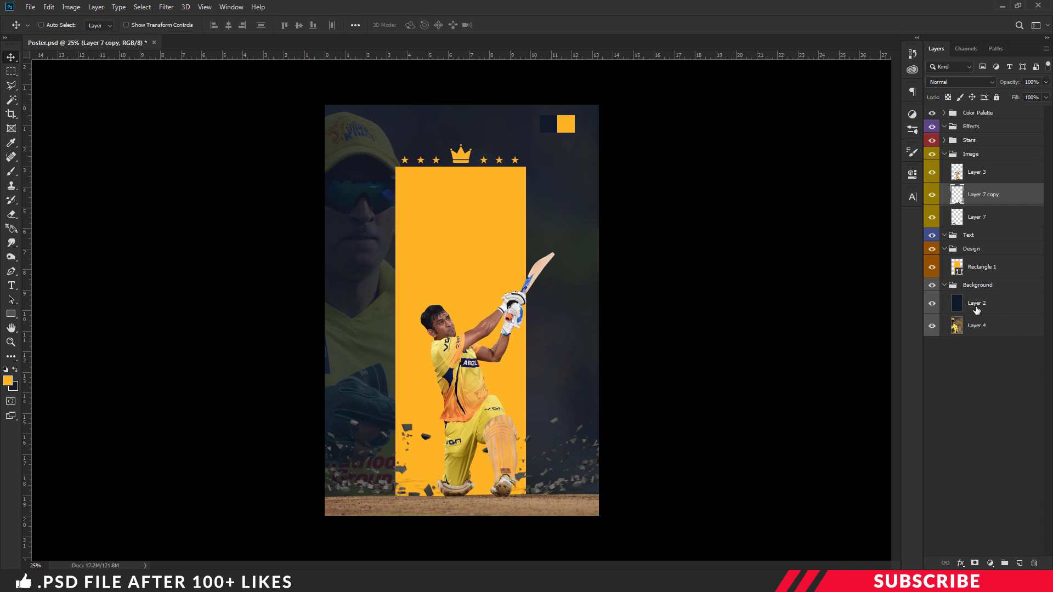
- Collapse the Image and Design layer groups
left_click(946, 154)
left_click(944, 153)
left_click(944, 181)
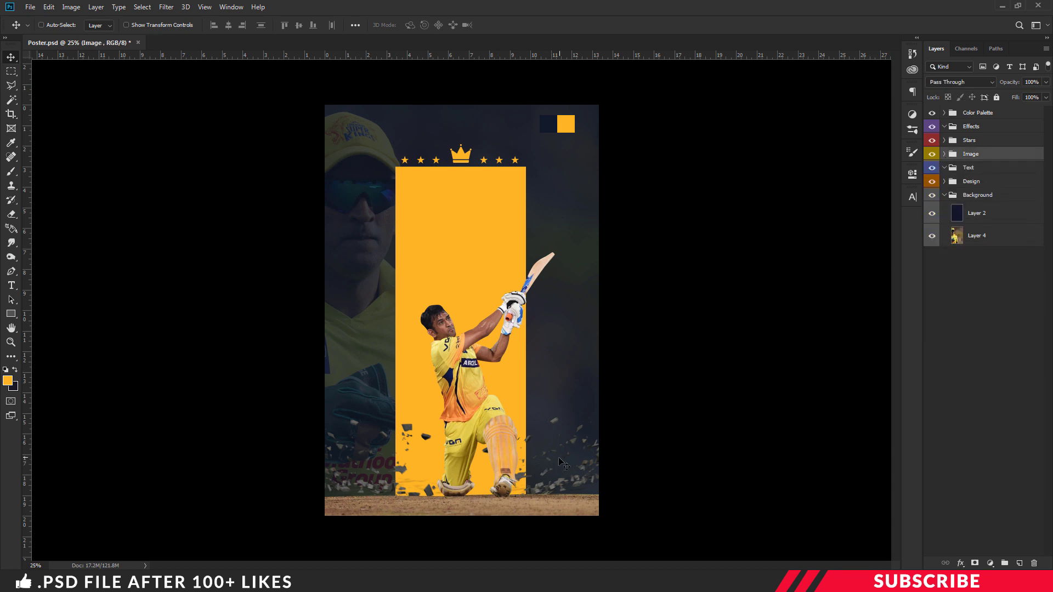
- With the navy overlay layer selected, switch to the Project File folder and open Image 4 in Photoshop
left_click(977, 217)
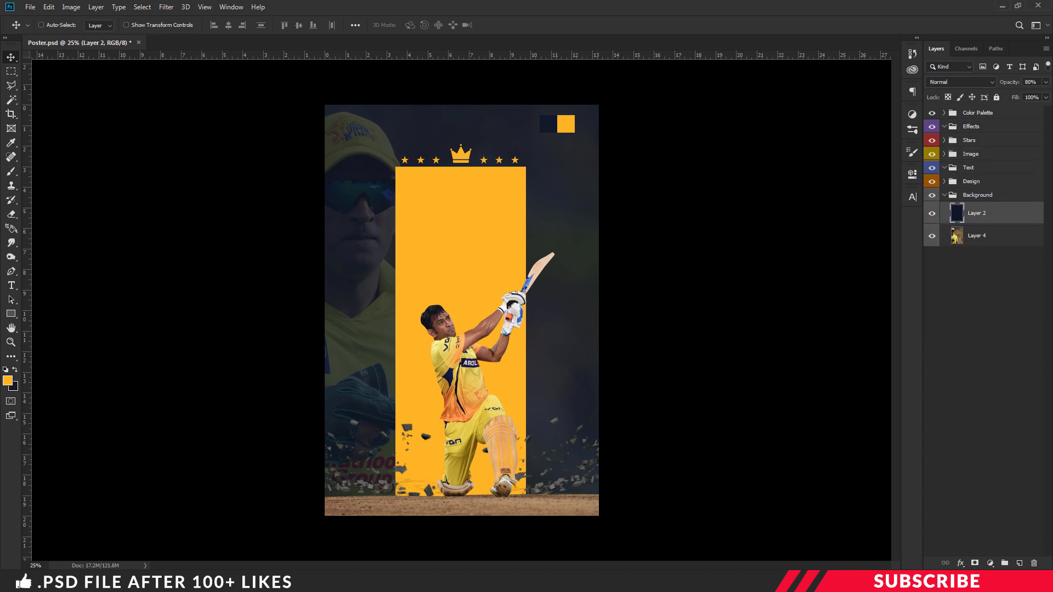
key("alt+Tab")
left_click(343, 322)
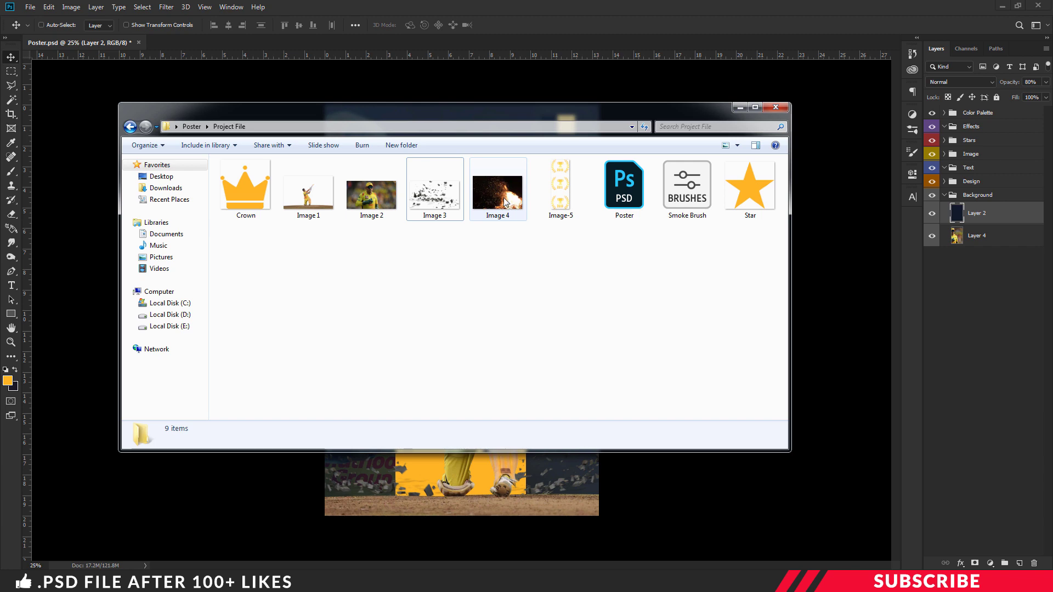
right_click(505, 203)
mouse_move(543, 328)
left_click(679, 323)
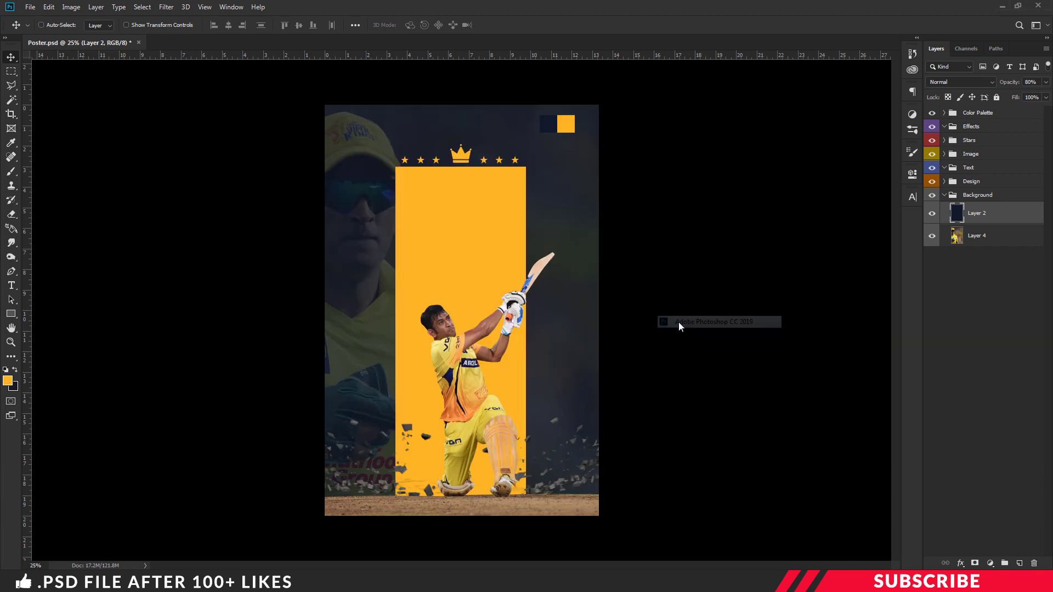
- Copy the fire image into the poster above the navy overlay, close Image 4.jpg and place the fire along the poster's left side
left_click_drag(212, 44, 211, 106)
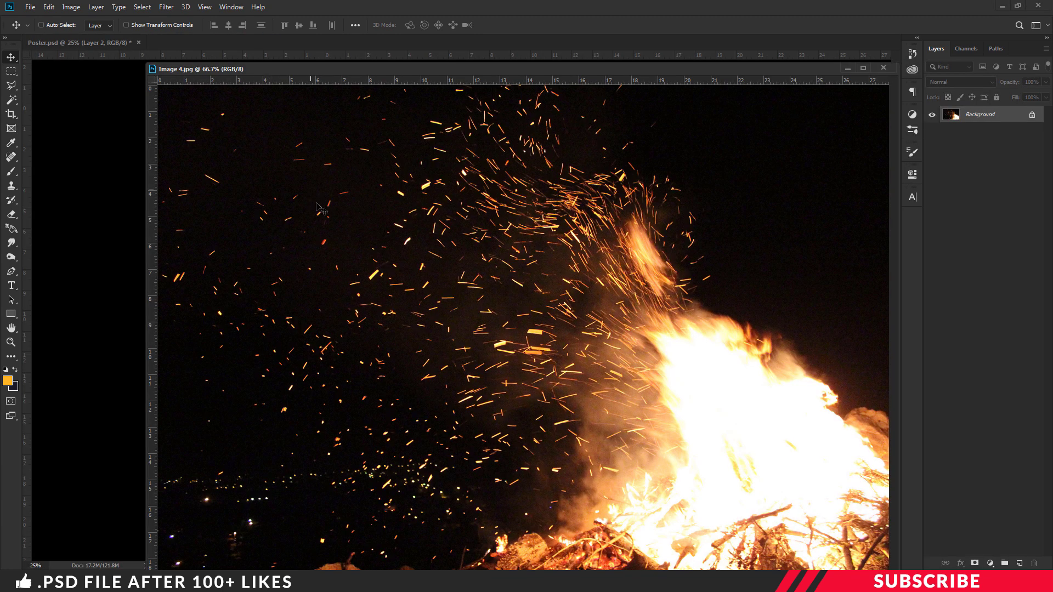
left_click_drag(318, 208, 132, 228)
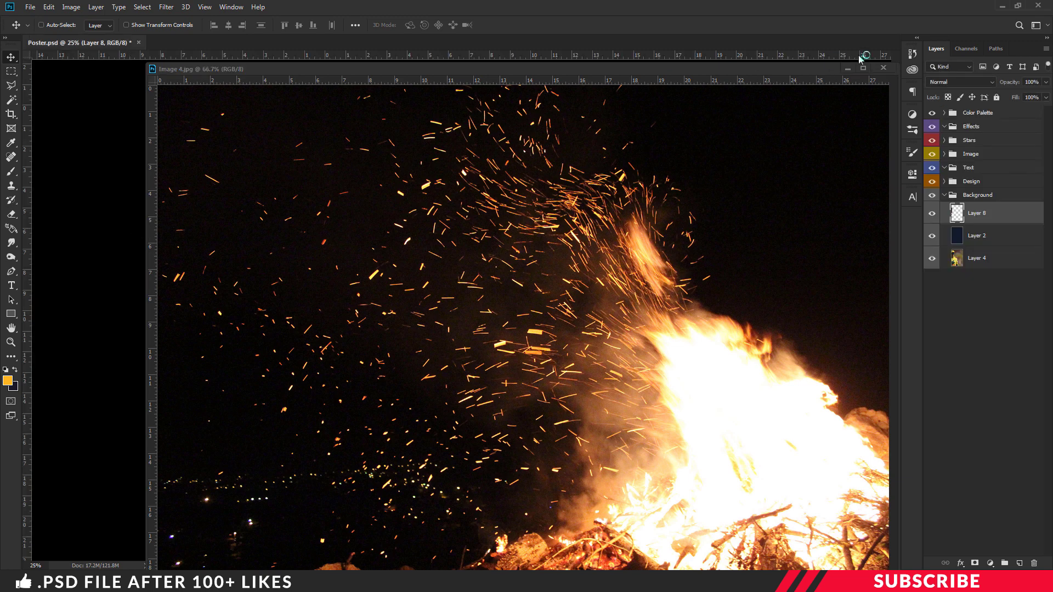
left_click(883, 67)
left_click_drag(411, 357, 467, 416)
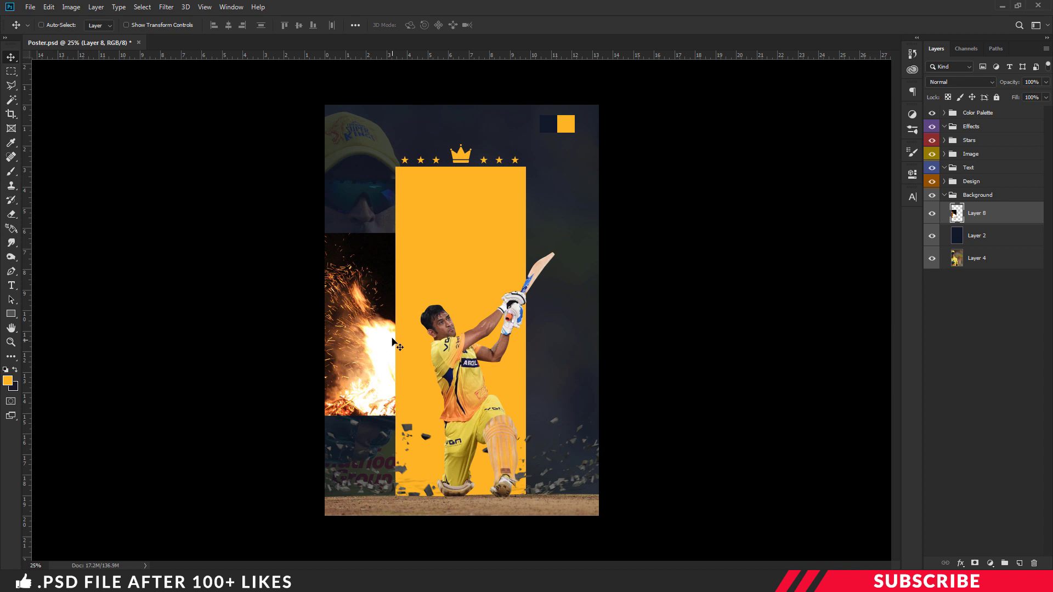
left_click_drag(393, 342, 393, 295)
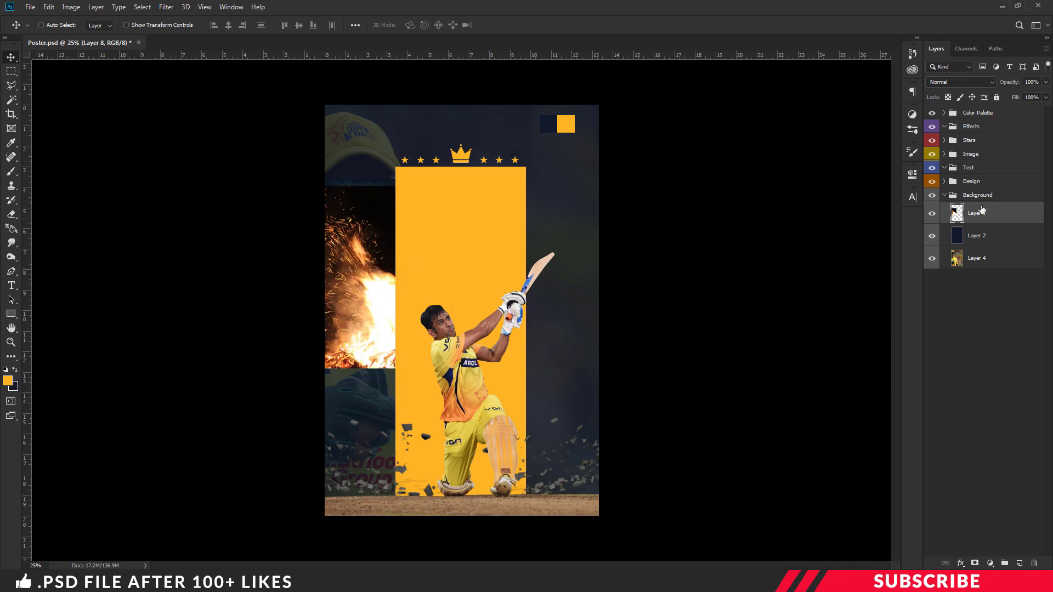
- Set the fire layer's blend mode to Screen and move it down behind the debris at the poster's lower left
left_click(970, 82)
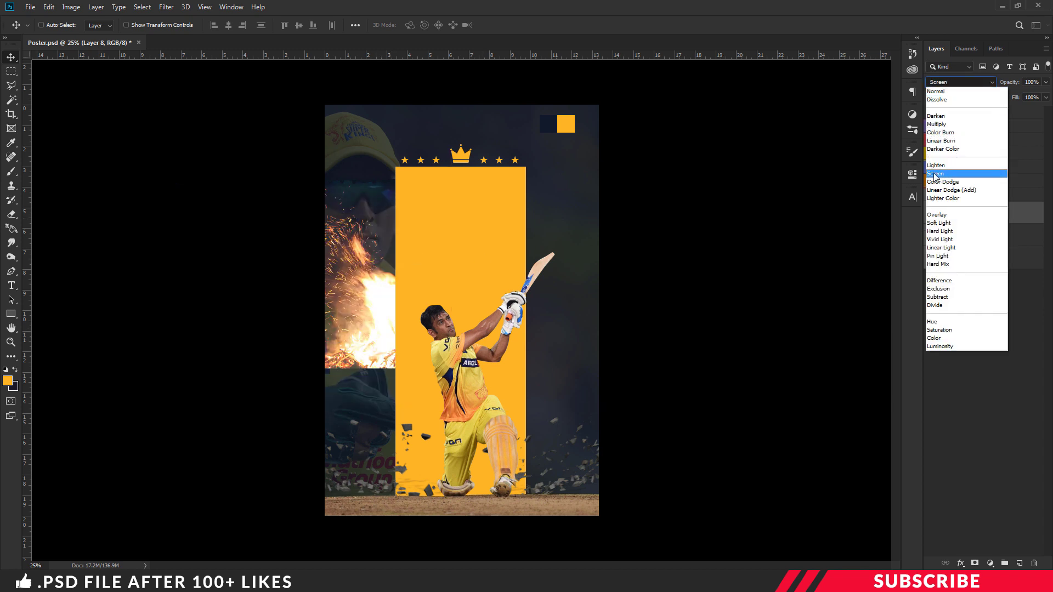
left_click(950, 173)
left_click_drag(378, 292, 397, 429)
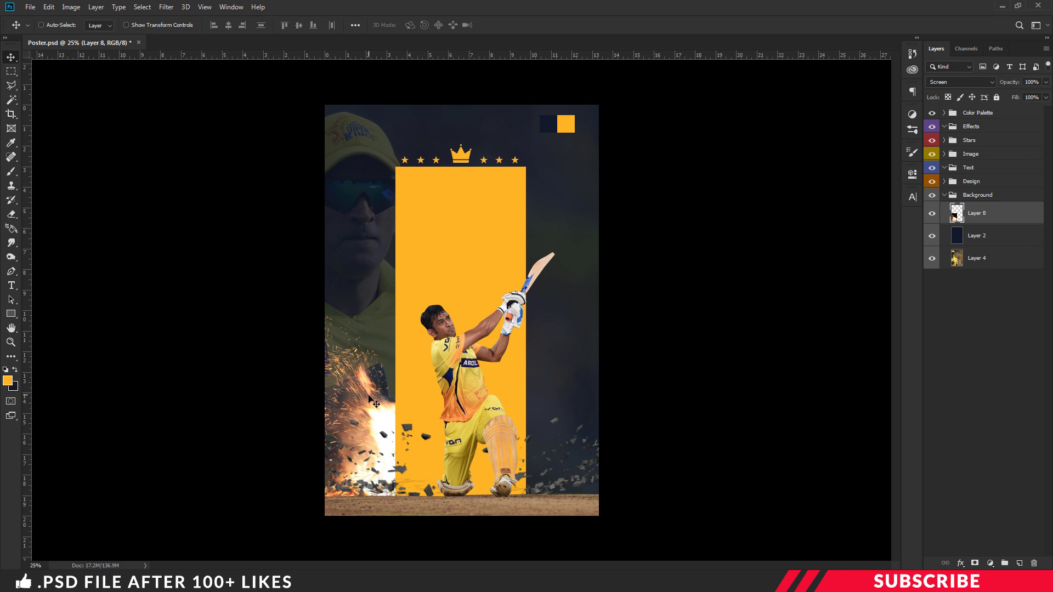
- Soften the fire layer's visible edges with the Eraser, using a 300 px Soft Round Pressure brush at 0% hardness
left_click(11, 213)
right_click(11, 214)
left_click(55, 214)
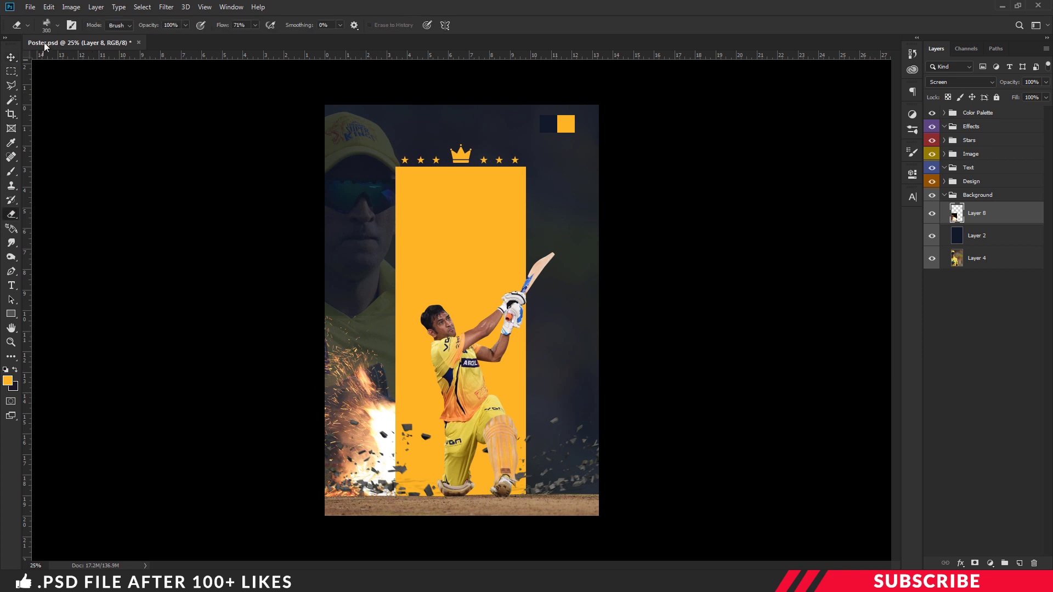
left_click(55, 25)
scroll(133, 285, "up", 5)
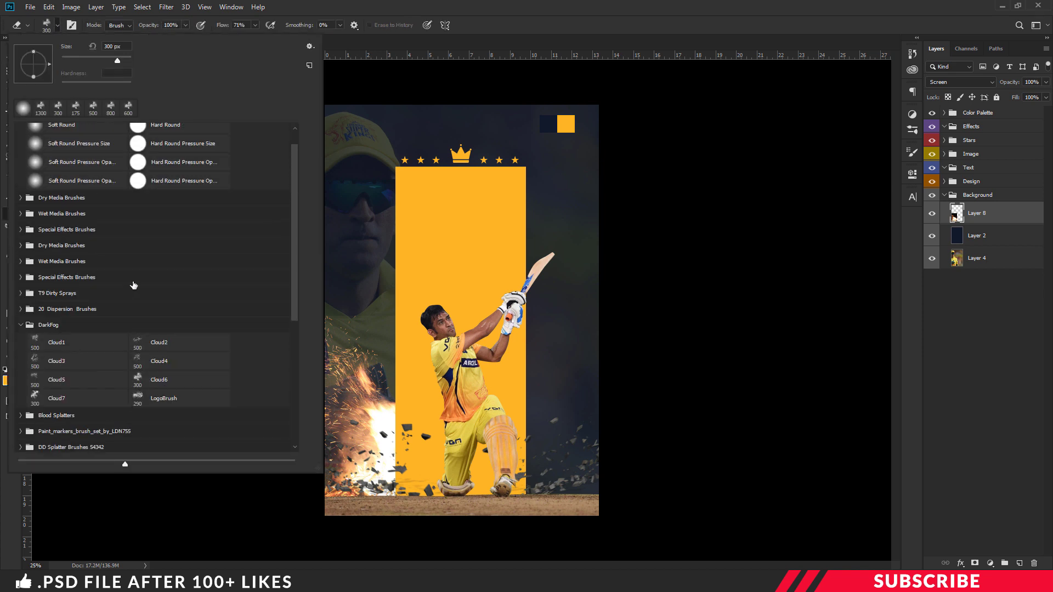
scroll(134, 285, "up", 1)
left_click(76, 205)
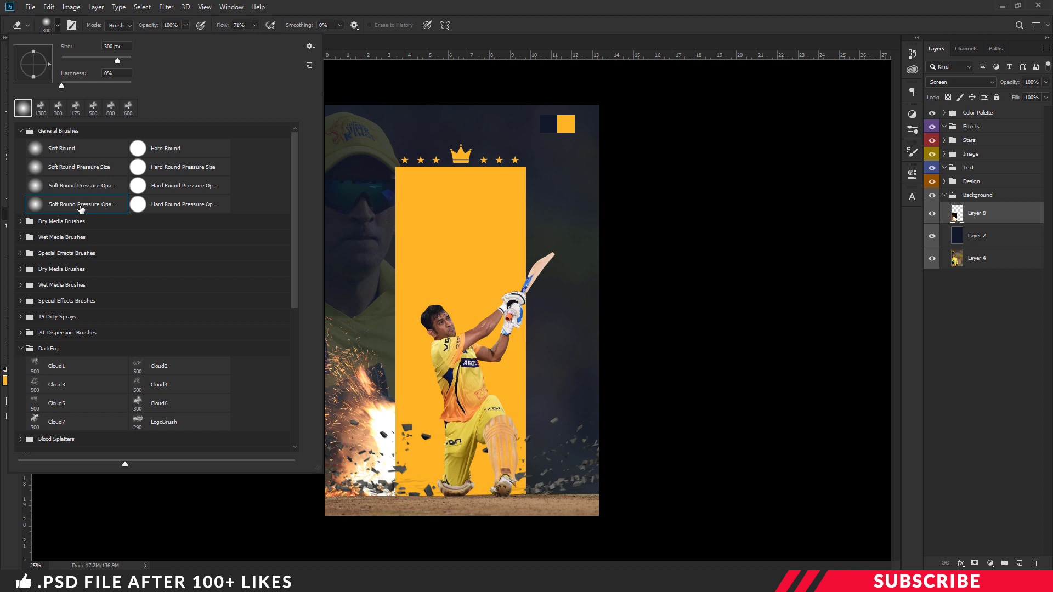
left_click(480, 22)
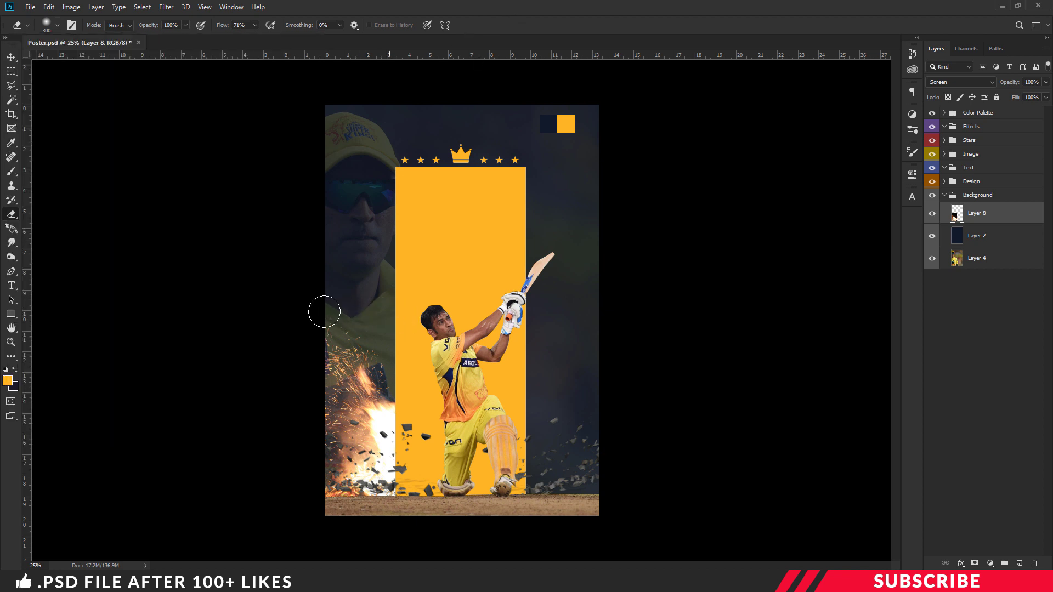
key("v")
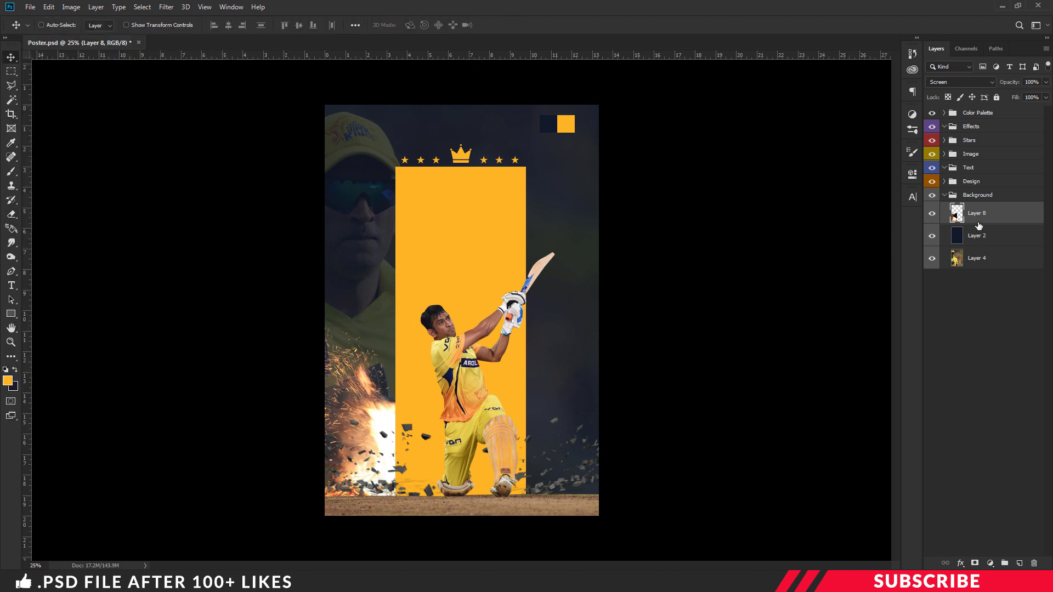
left_click(933, 214)
left_click(934, 214)
- Duplicate the fire layer, flip the copy horizontally and move it across to the poster's right side
key("ctrl+j")
key("ctrl+t")
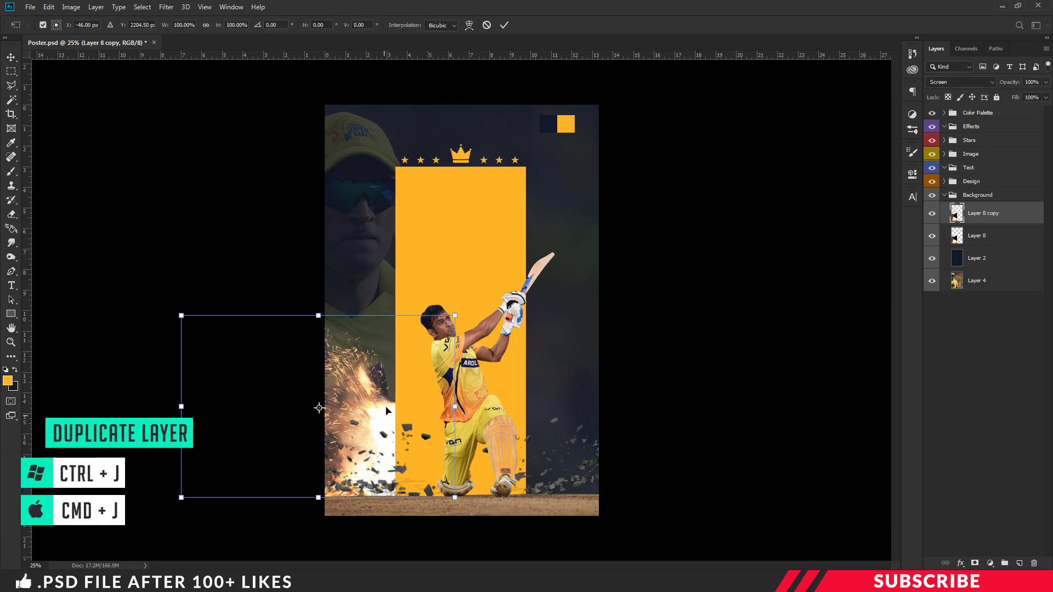
right_click(396, 364)
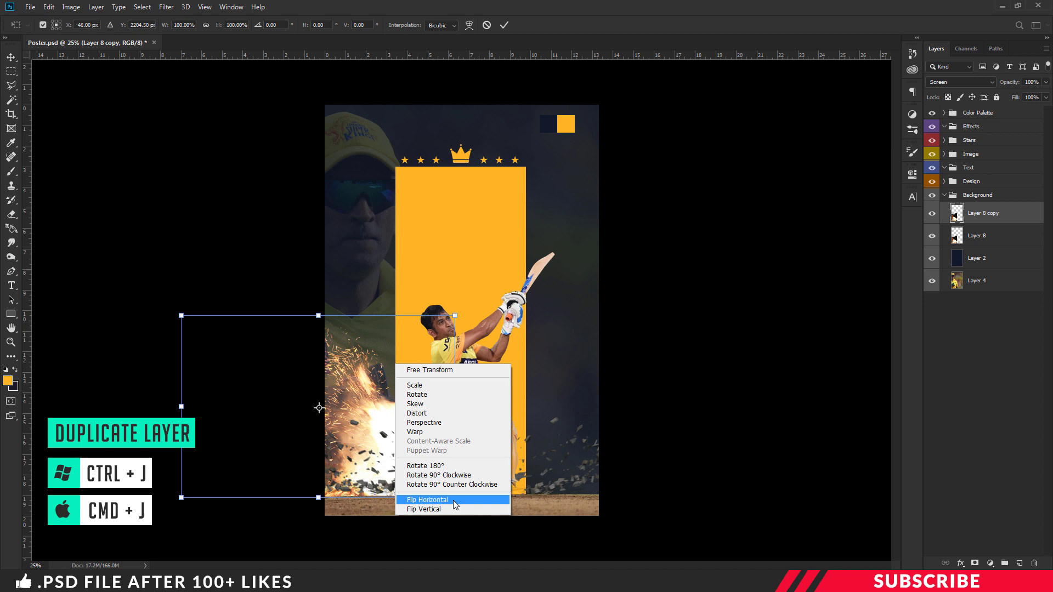
left_click(454, 500)
left_click_drag(388, 447, 610, 443)
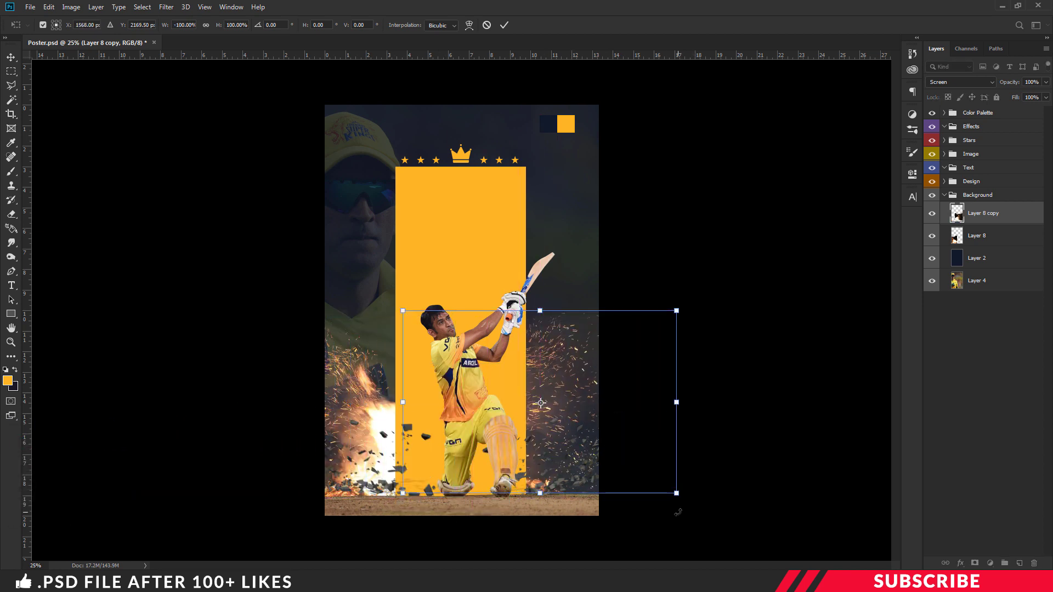
- Rotate the flipped fire about 27° counter-clockwise and position its flames beside the batsman at the poster's lower right
left_click_drag(690, 429, 692, 402)
left_click_drag(559, 403, 630, 404)
left_click_drag(668, 498, 686, 470)
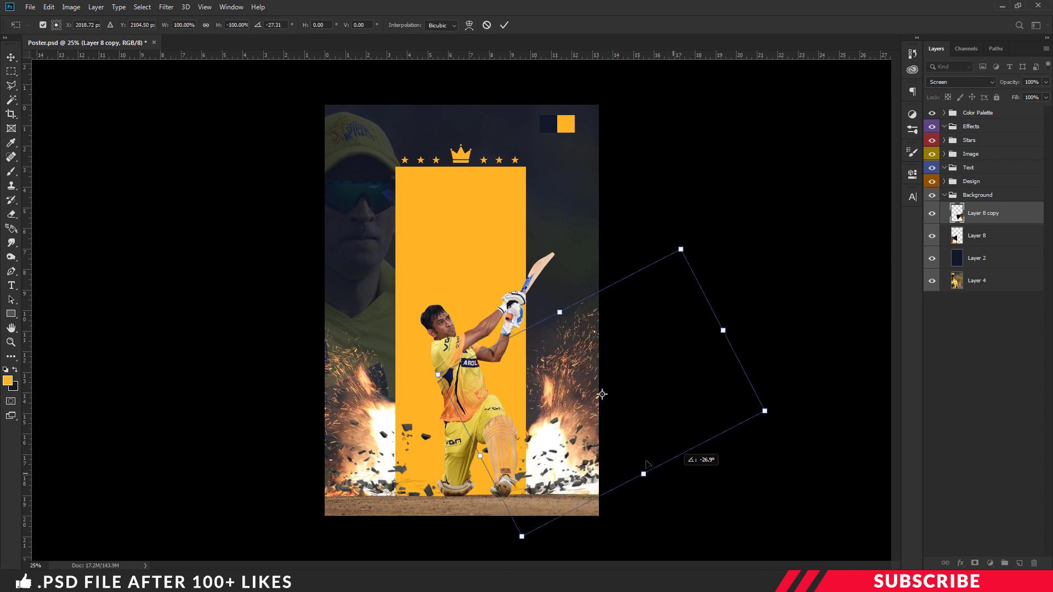
left_click_drag(579, 430, 572, 429)
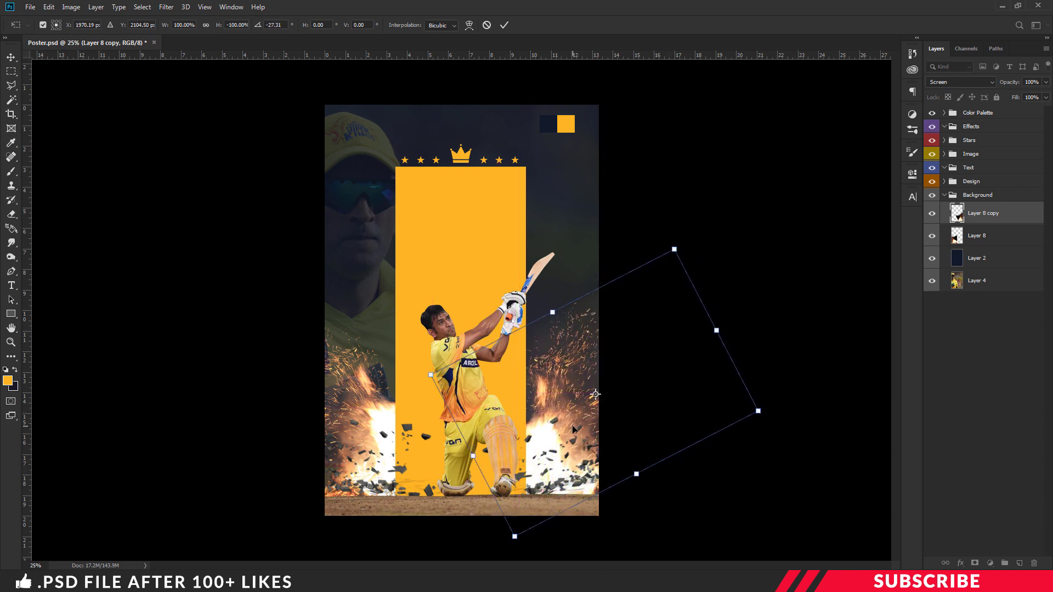
key("Return")
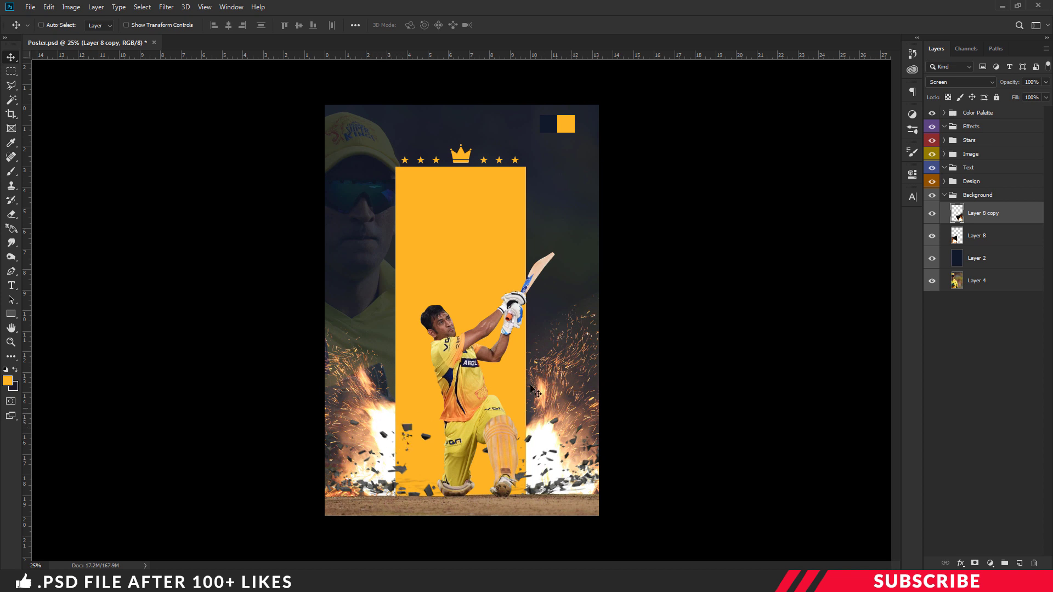
- Locate the Smoke Brush file in the project folder and add a new blank layer directly above the navy overlay layer
left_click(977, 260)
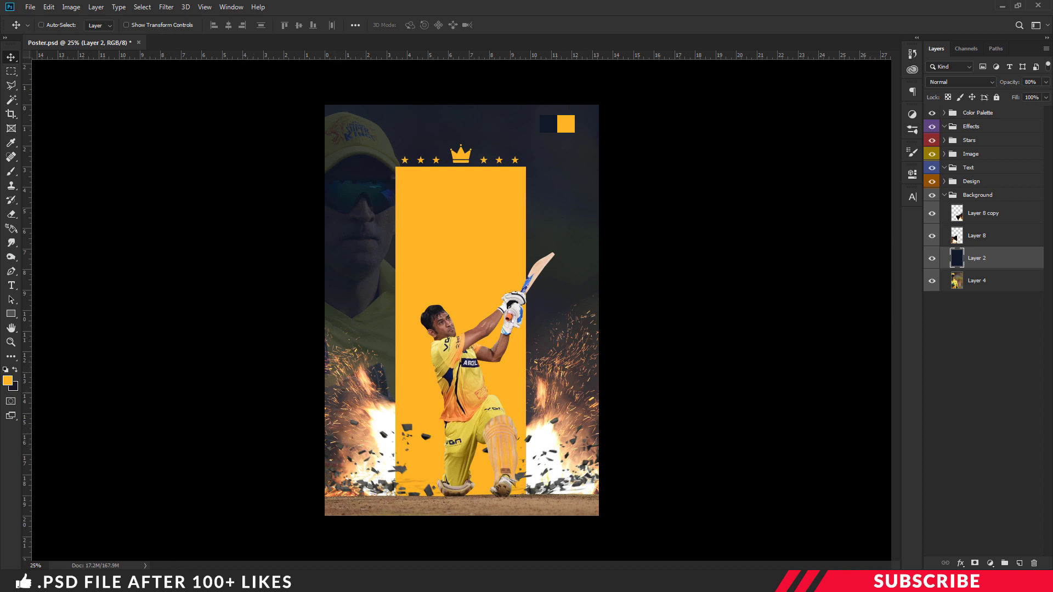
key("alt+Tab")
left_click(385, 312)
left_click(696, 197)
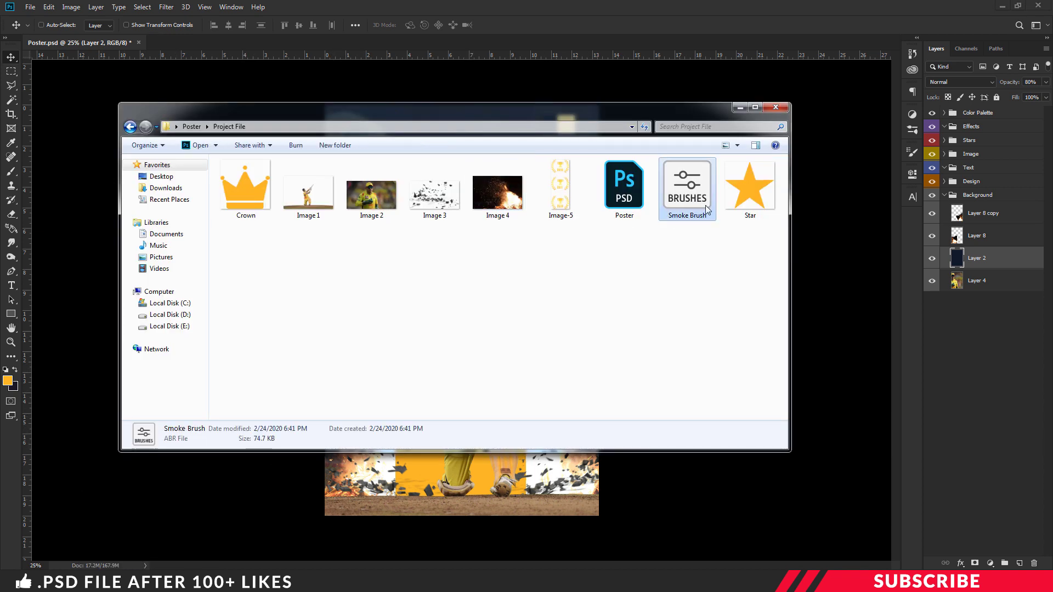
left_click(740, 107)
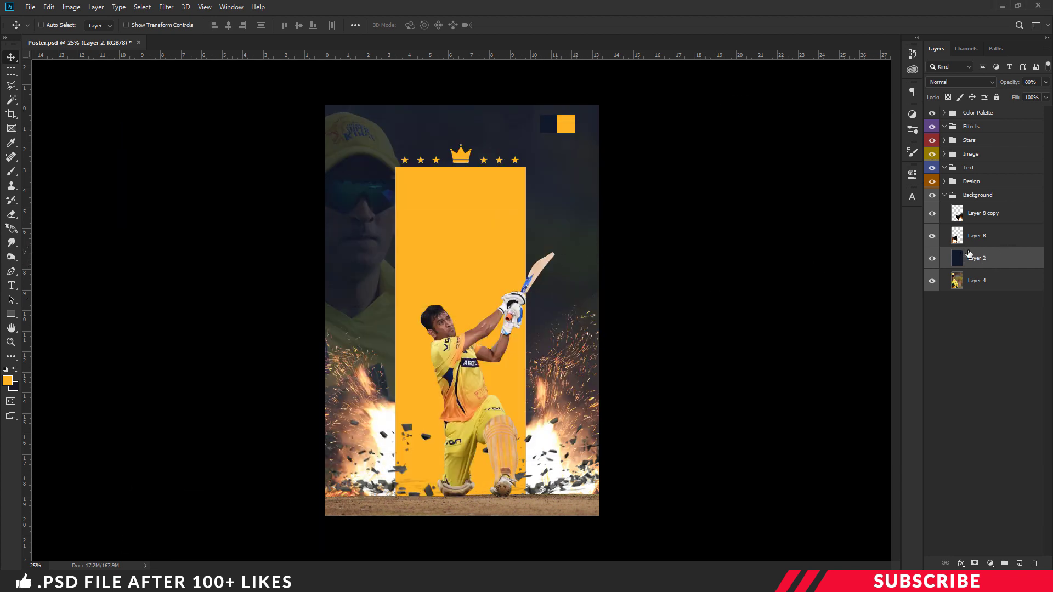
left_click(1020, 563)
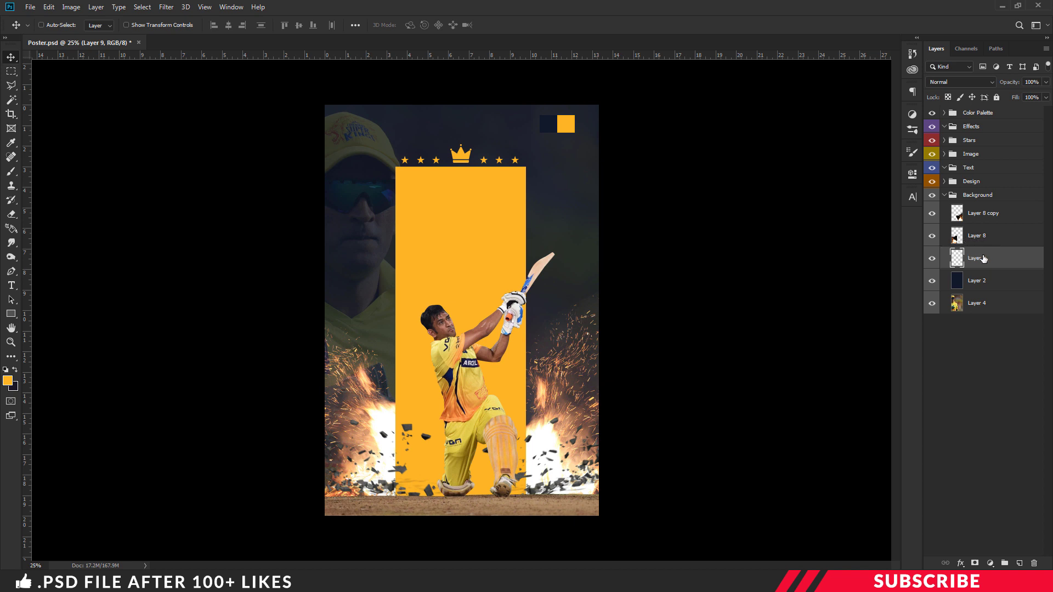
- Set the foreground colour to black (000000) and choose the Cloud6 brush from the Smoke Brush set
left_click(7, 381)
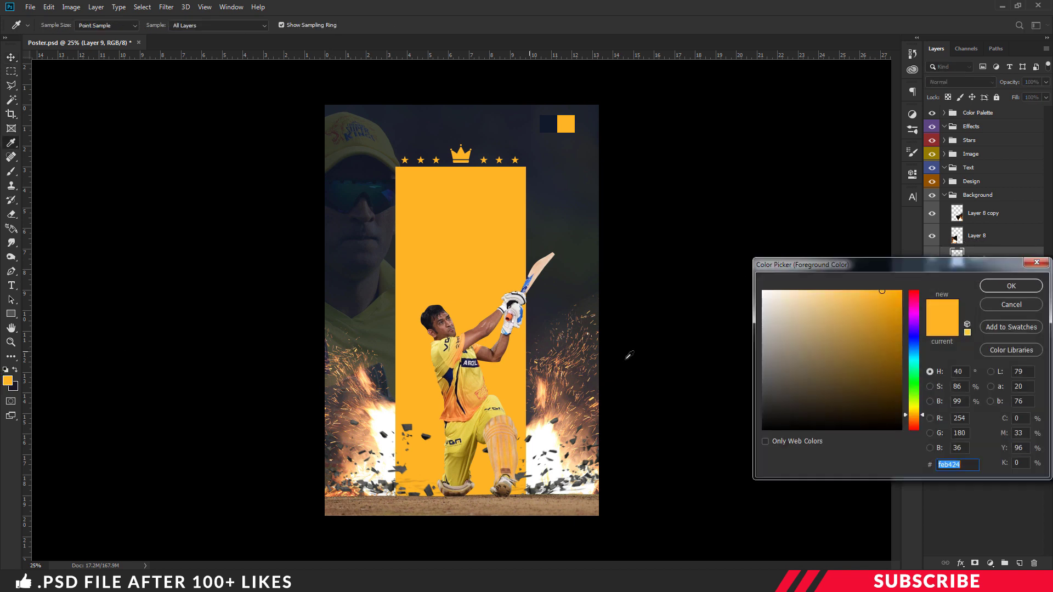
left_click_drag(788, 368, 700, 472)
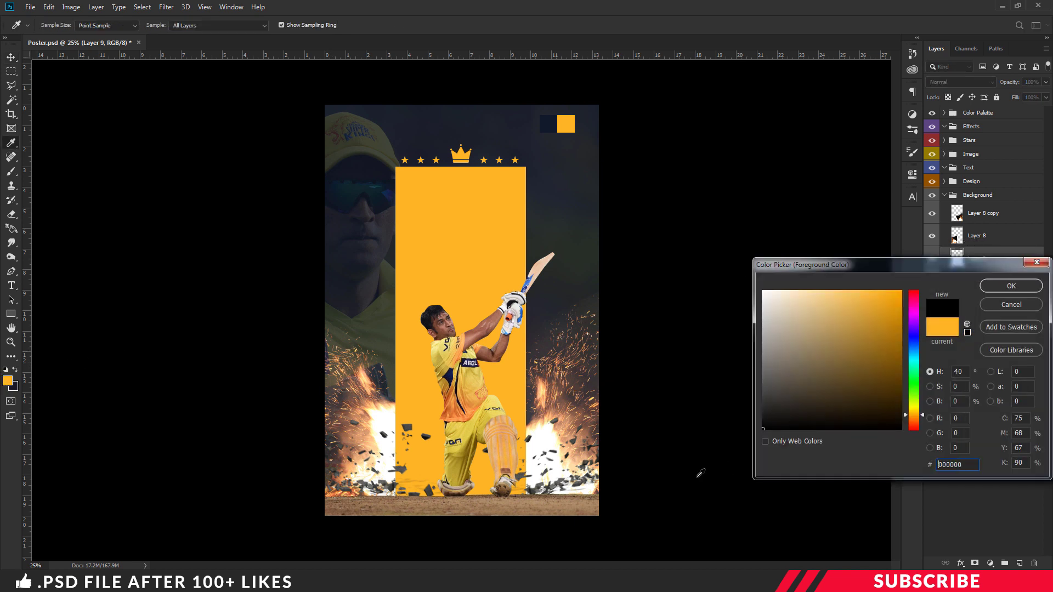
left_click(1011, 285)
key("b")
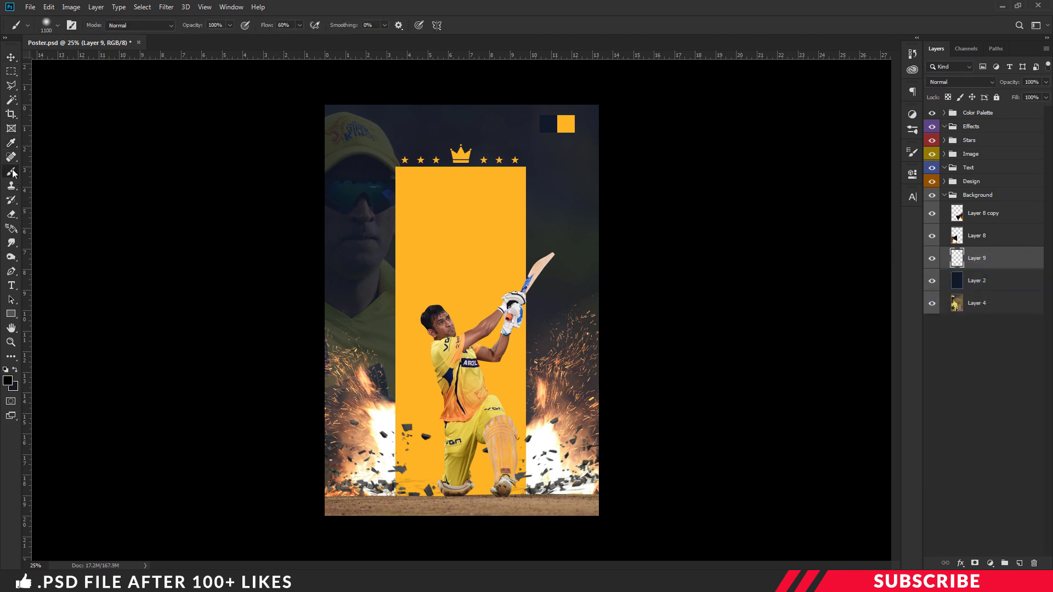
right_click(12, 172)
left_click(50, 173)
left_click(57, 25)
scroll(144, 322, "down", 5)
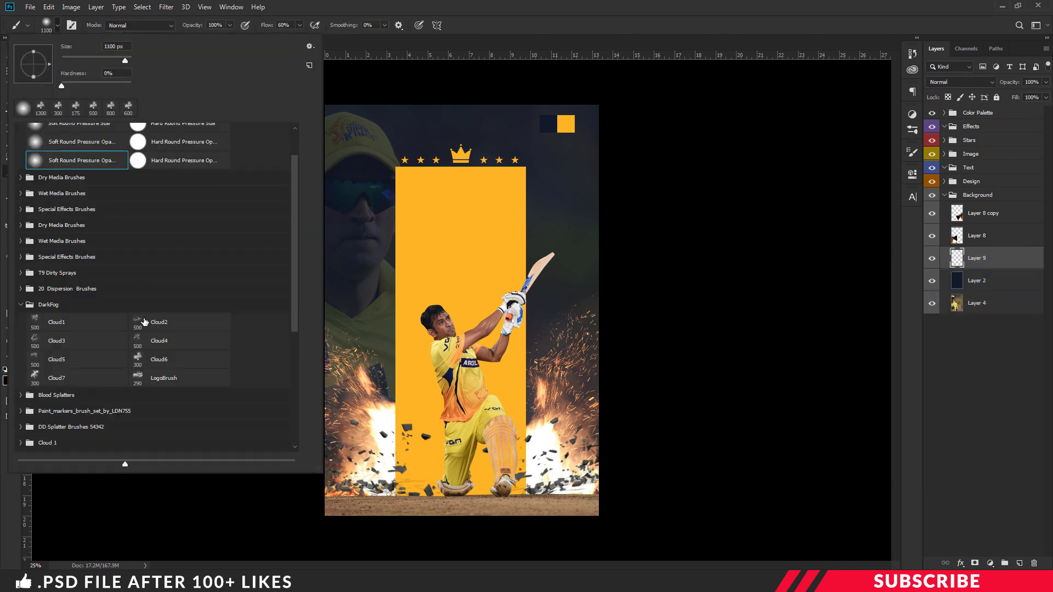
scroll(144, 322, "down", 8)
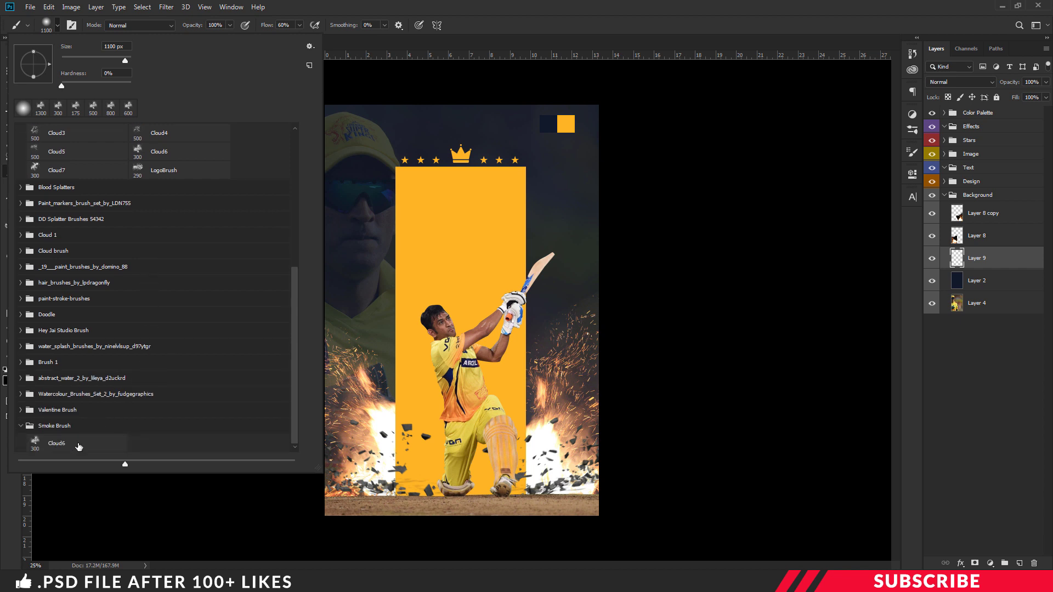
left_click(97, 449)
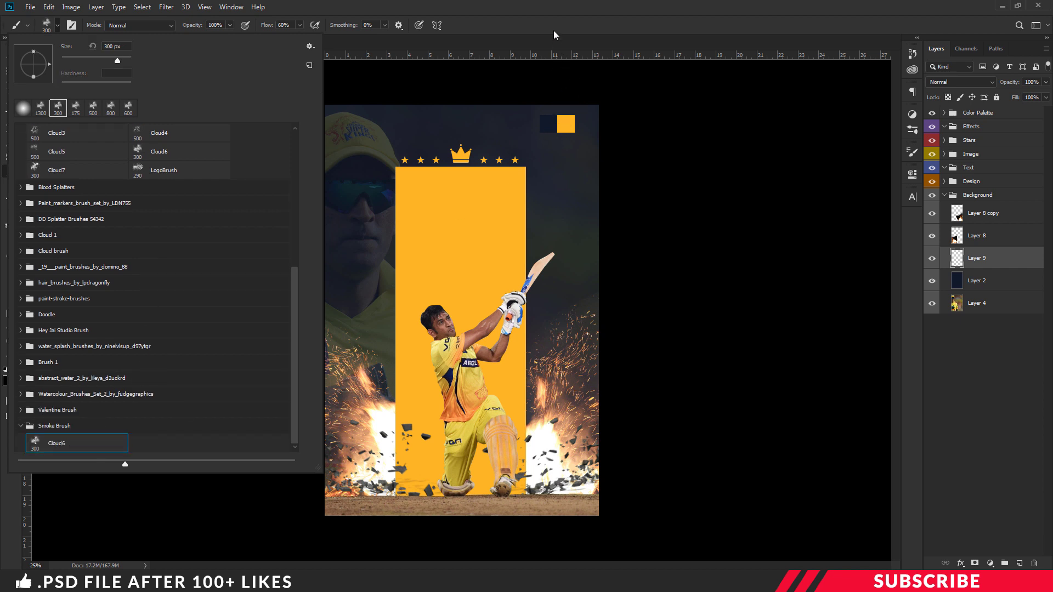
key("Return")
- Paint black smoke behind the fires on both sides of the poster on Layer 9, with brush sizes of 1200 and 1300 px
key("bracketright")
key("bracketright")
key("bracketright")
key("bracketright")
key("bracketright")
key("bracketright")
key("bracketright")
key("bracketright")
key("bracketright")
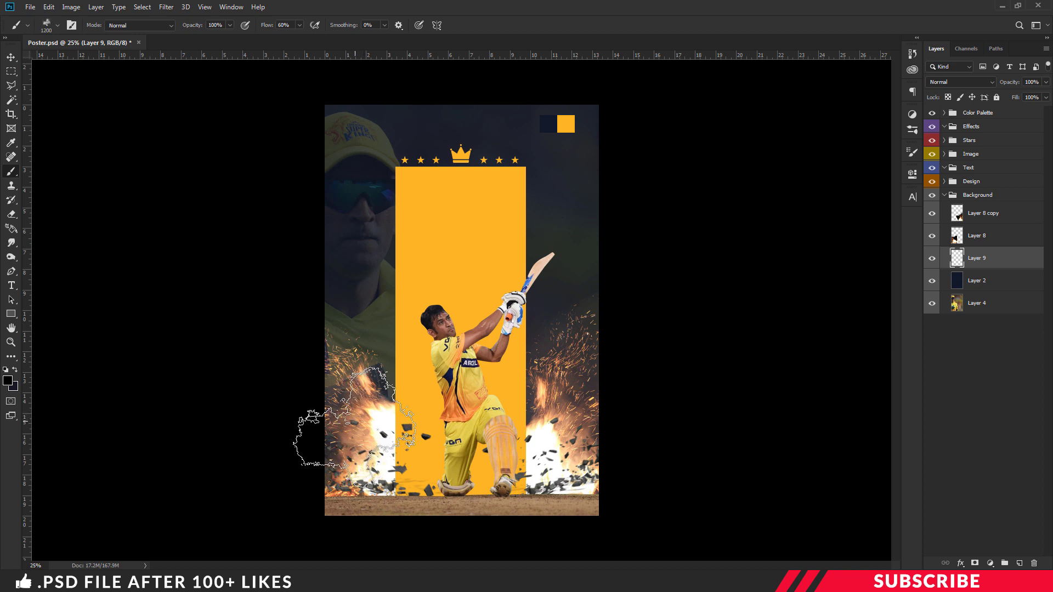
left_click(340, 425)
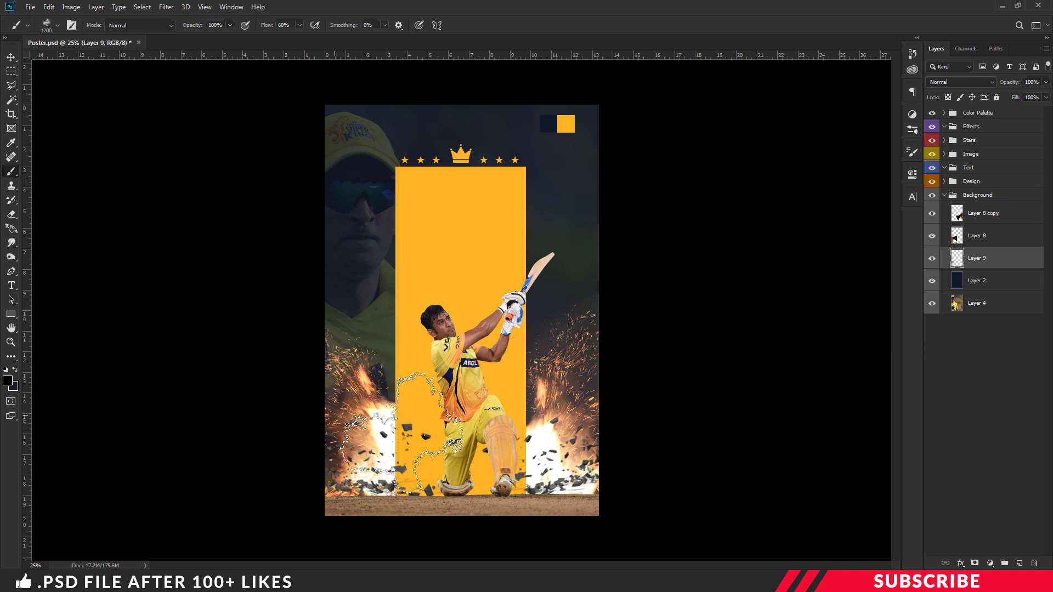
left_click(540, 422)
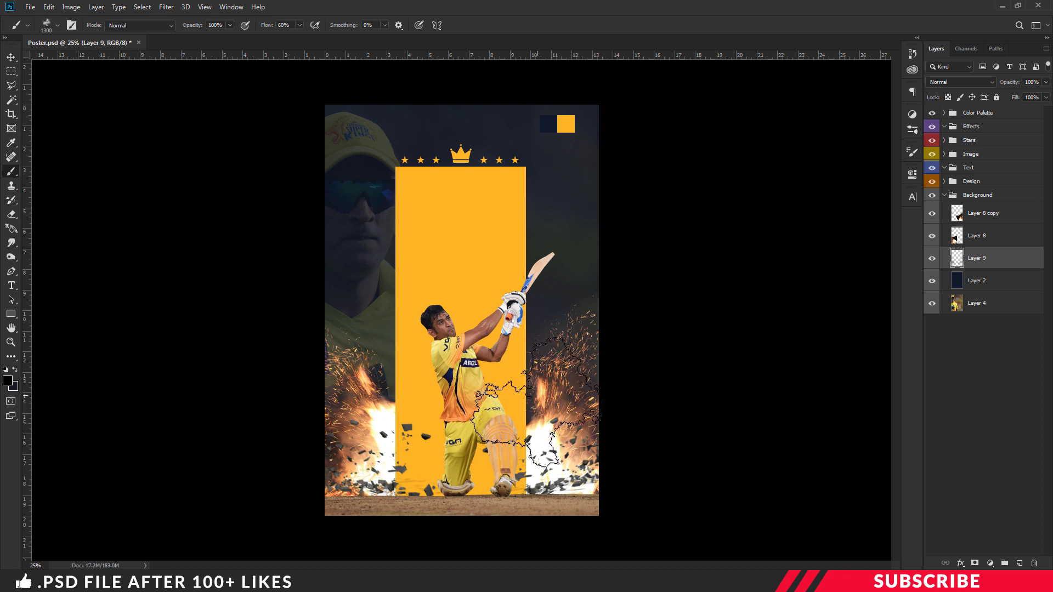
key("bracketright")
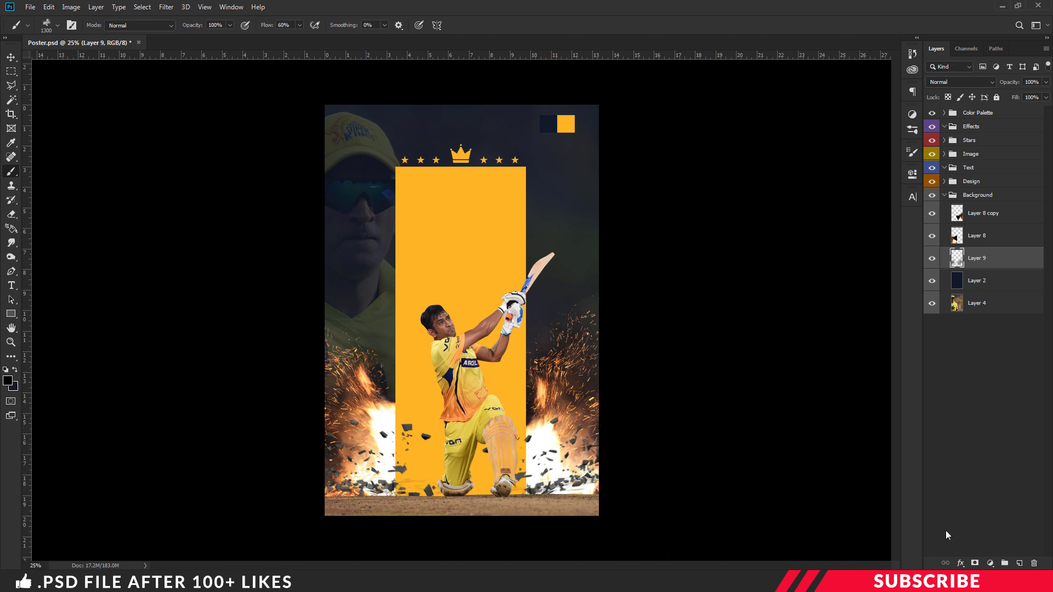
left_click(550, 381)
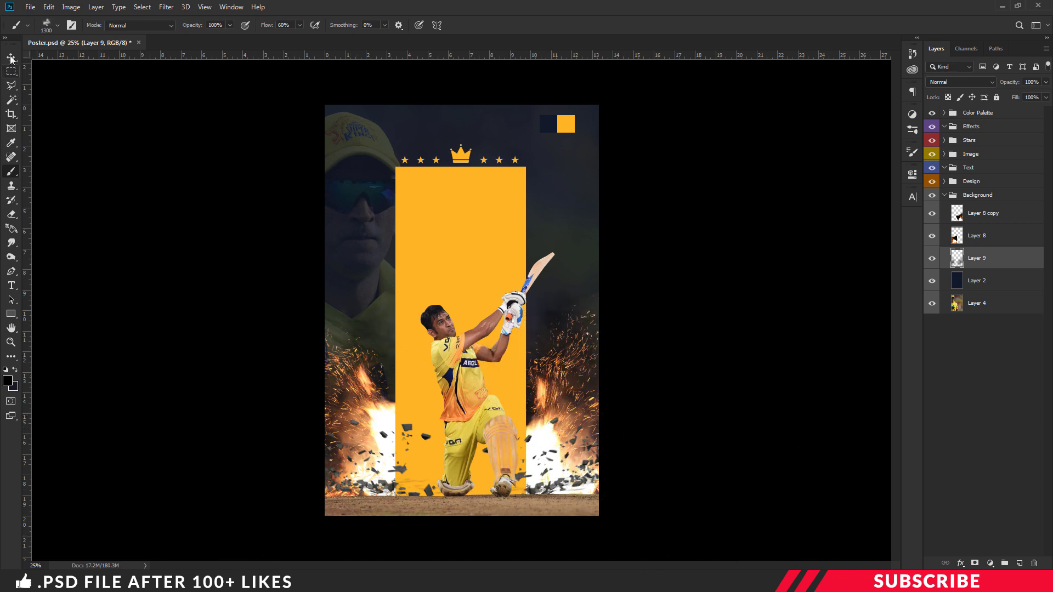
key("v")
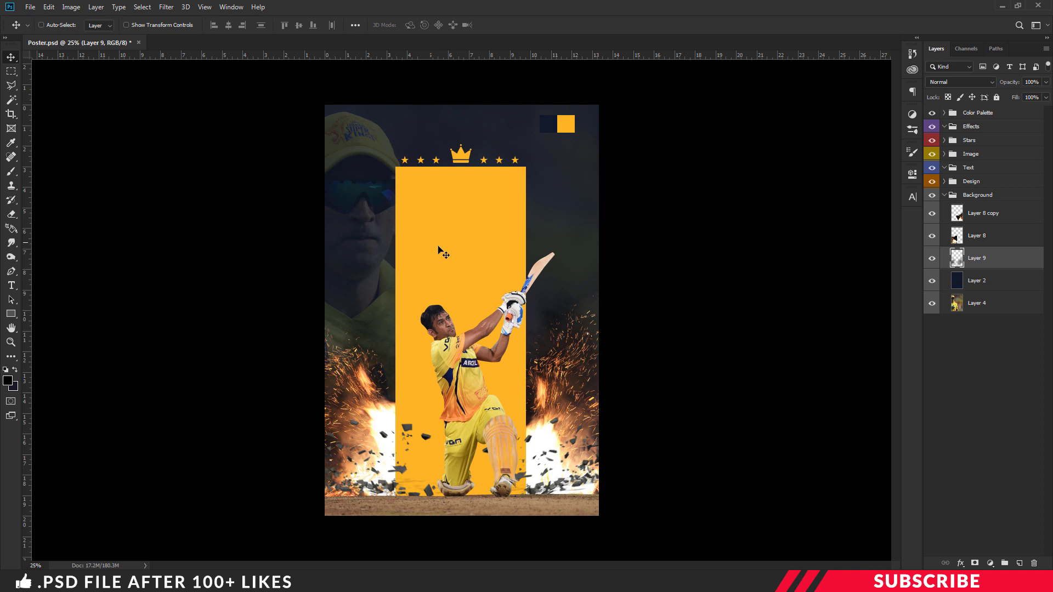
left_click(944, 195)
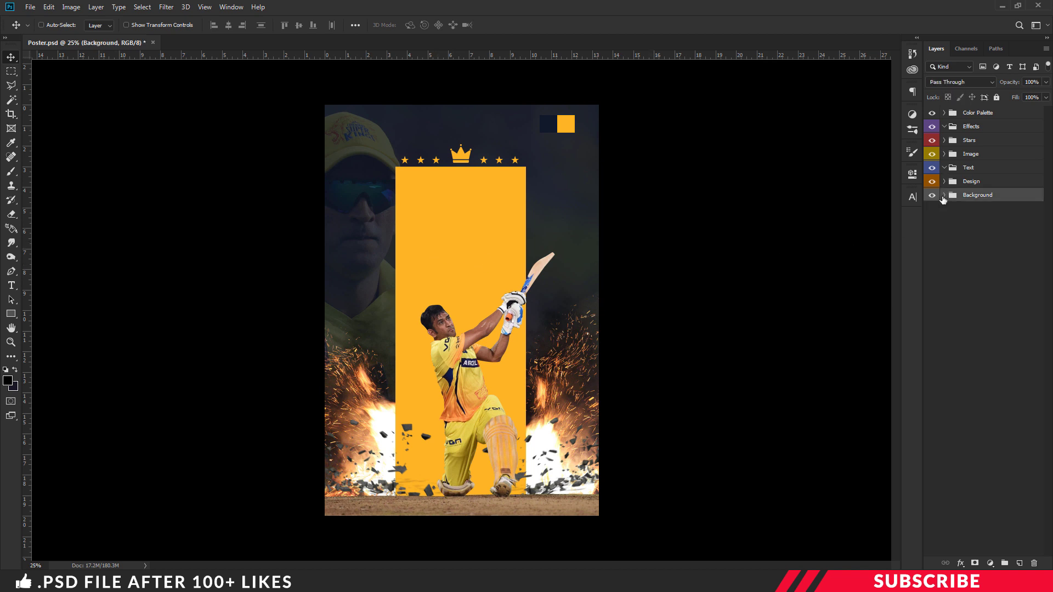
- Add a blank layer inside the Text group and set the foreground colour to white (ffffff)
left_click(977, 155)
left_click(967, 168)
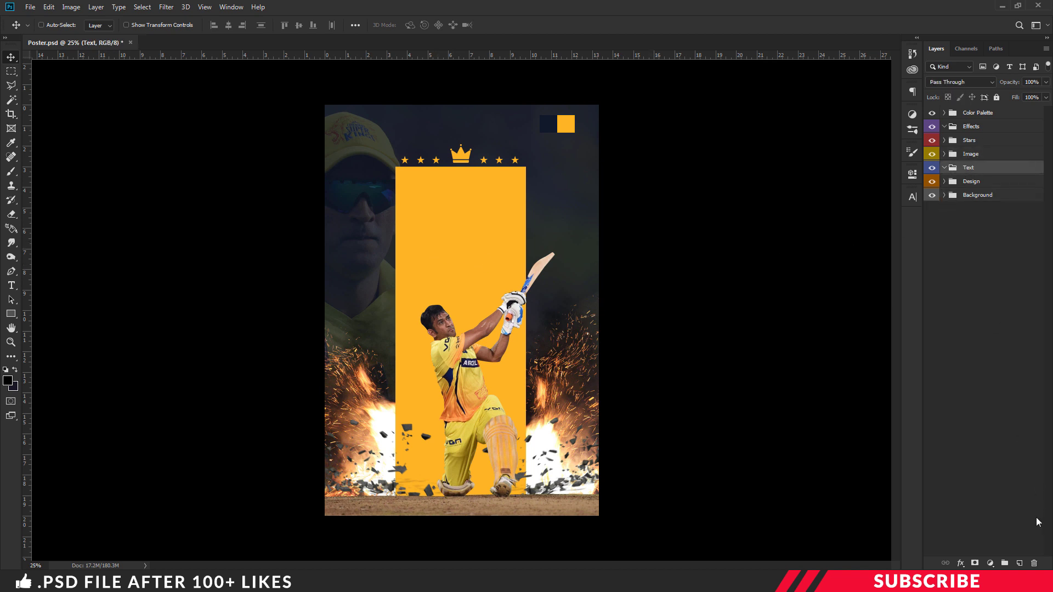
left_click(1019, 563)
left_click(6, 383)
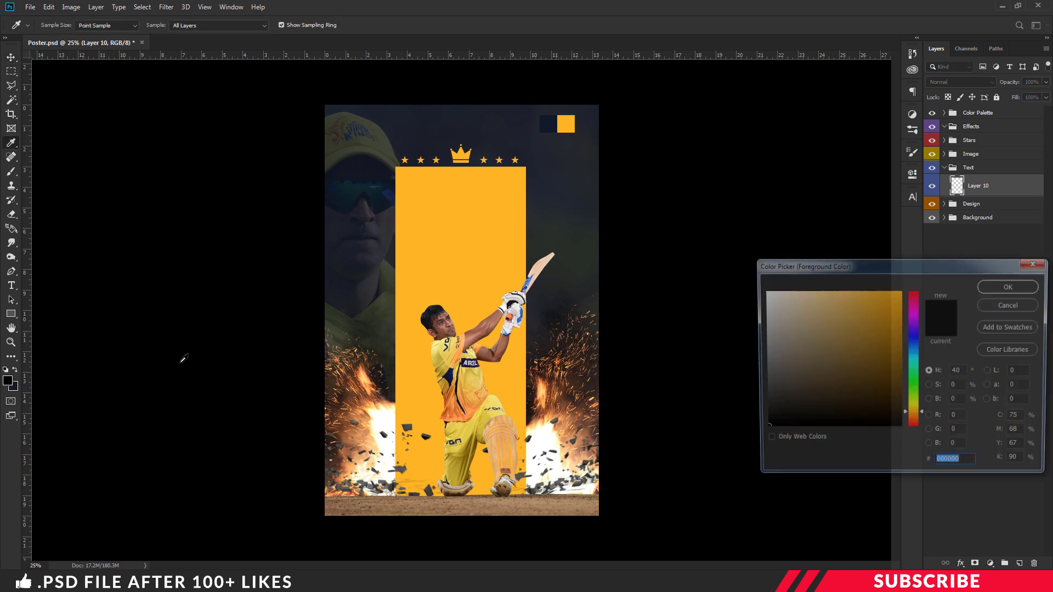
type("ffffff")
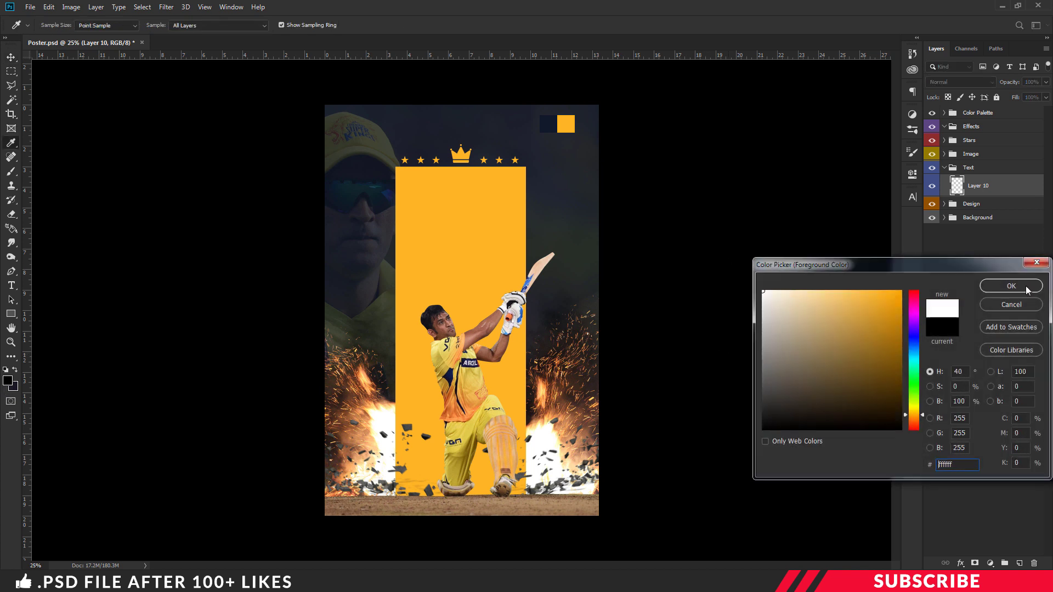
left_click(1028, 291)
- Add the white text "Thala" in the Flashing font at 227 pt over the upper part of the poster
key("t")
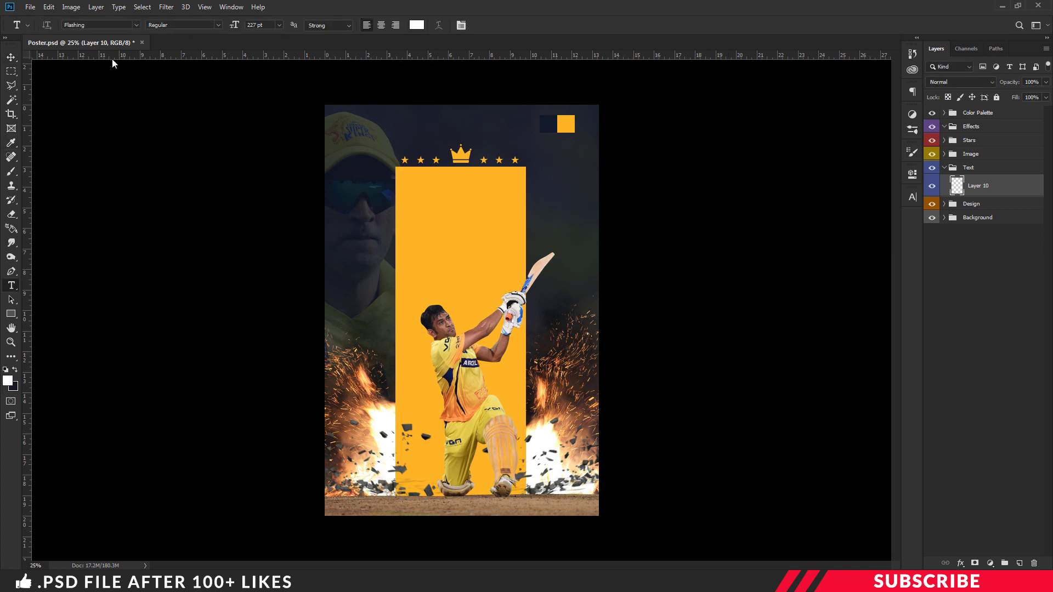
key("Return")
left_click(398, 242)
type("Thala")
key("ctrl+Return")
- Duplicate the "Thala" text diagonally below the original, above the batsman, and change the copy's wording to "Dhoni"
key("v")
left_click_drag(439, 241, 502, 275)
key("t")
left_click(471, 271)
key("ctrl+a")
type("Dhoni")
key("ctrl+Return")
key("v")
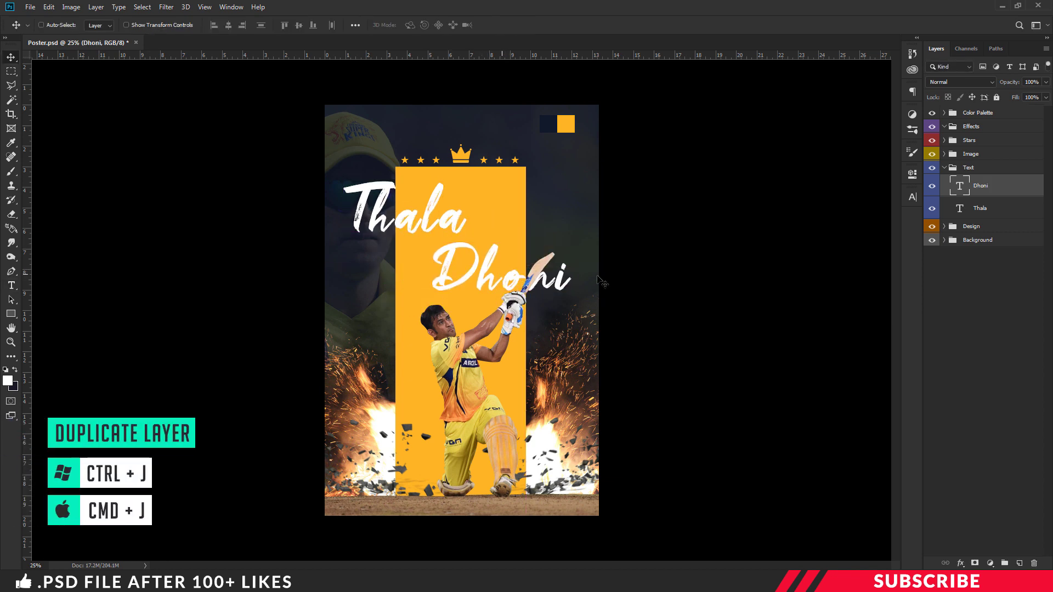
- Collapse the Text group and hide the Color Palette group
left_click(944, 168)
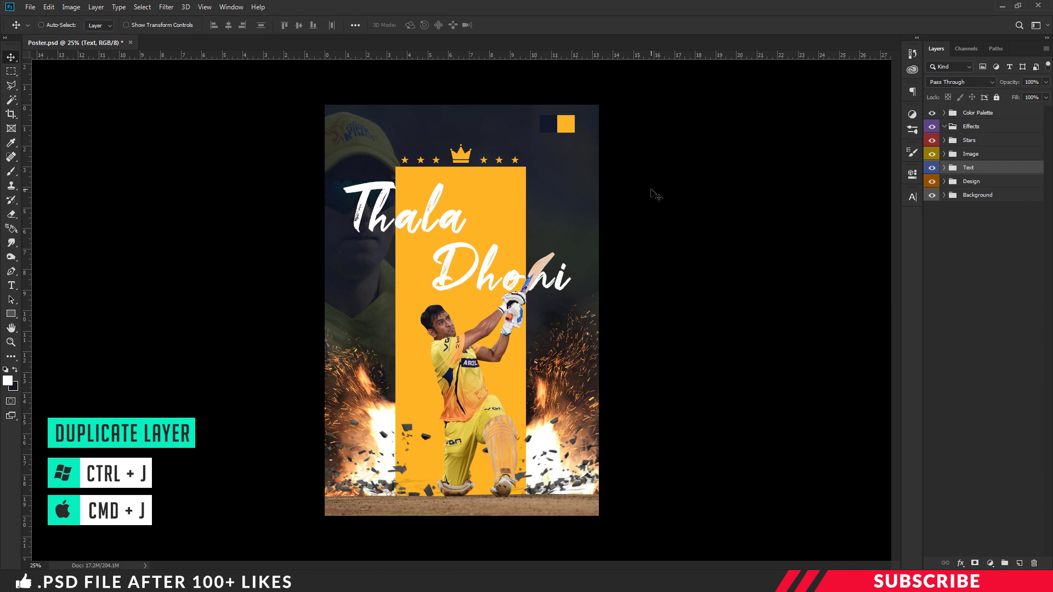
left_click(932, 113)
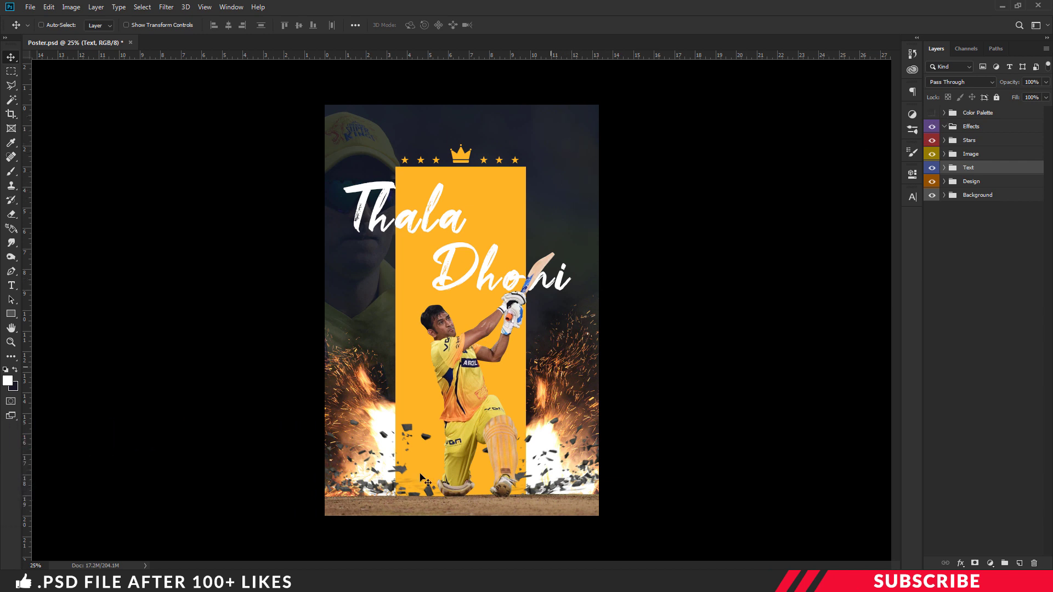
- Open the Image-5 trophy graphic from the project folder and bring it into the poster document
key("alt+Tab")
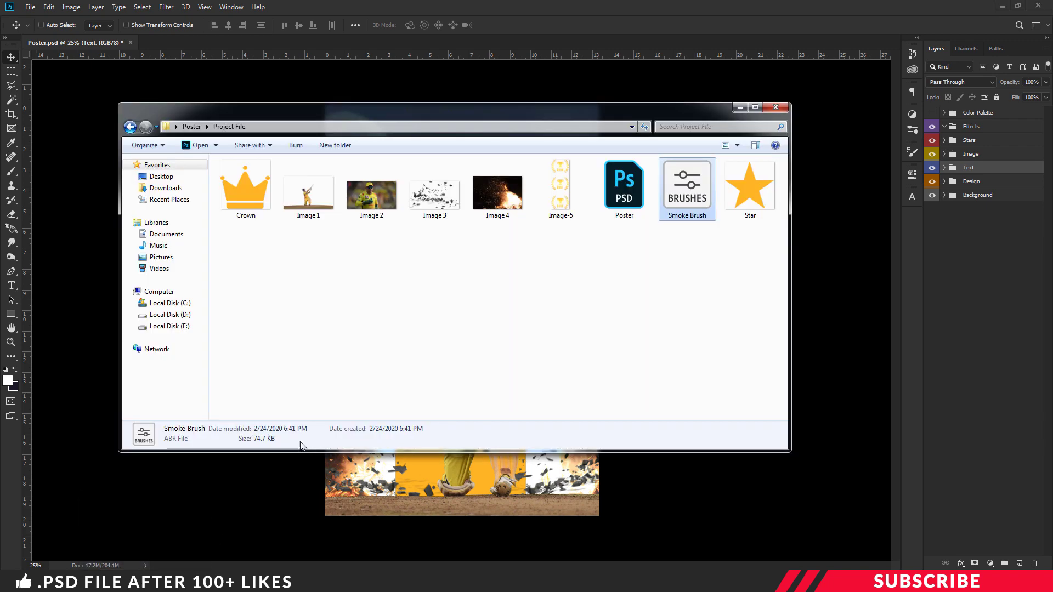
left_click(560, 196)
right_click(559, 196)
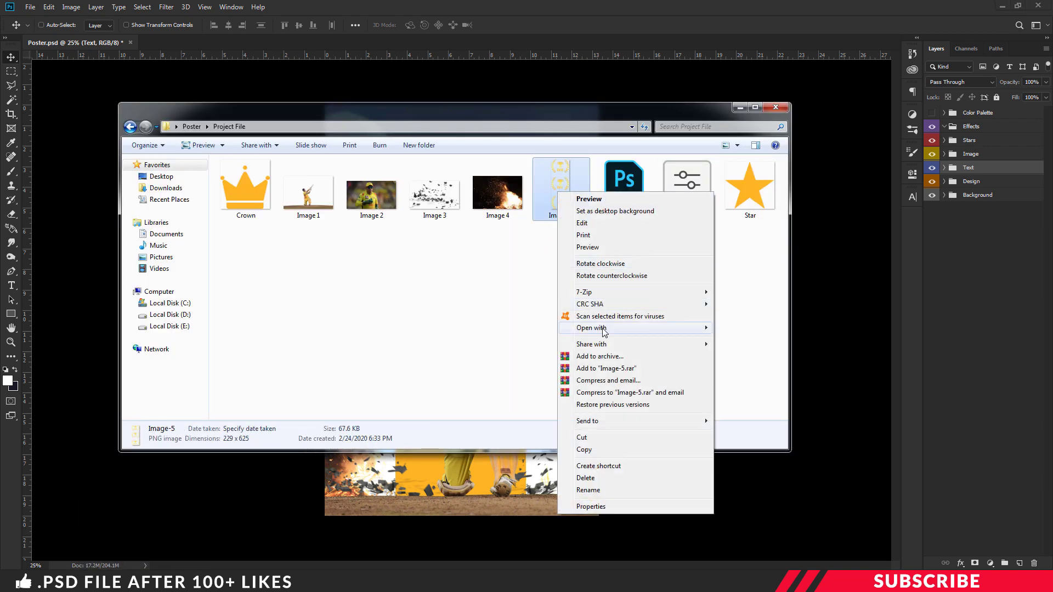
mouse_move(659, 330)
left_click(741, 329)
left_click_drag(231, 43, 220, 63)
left_click_drag(276, 196, 530, 191)
left_click(267, 62)
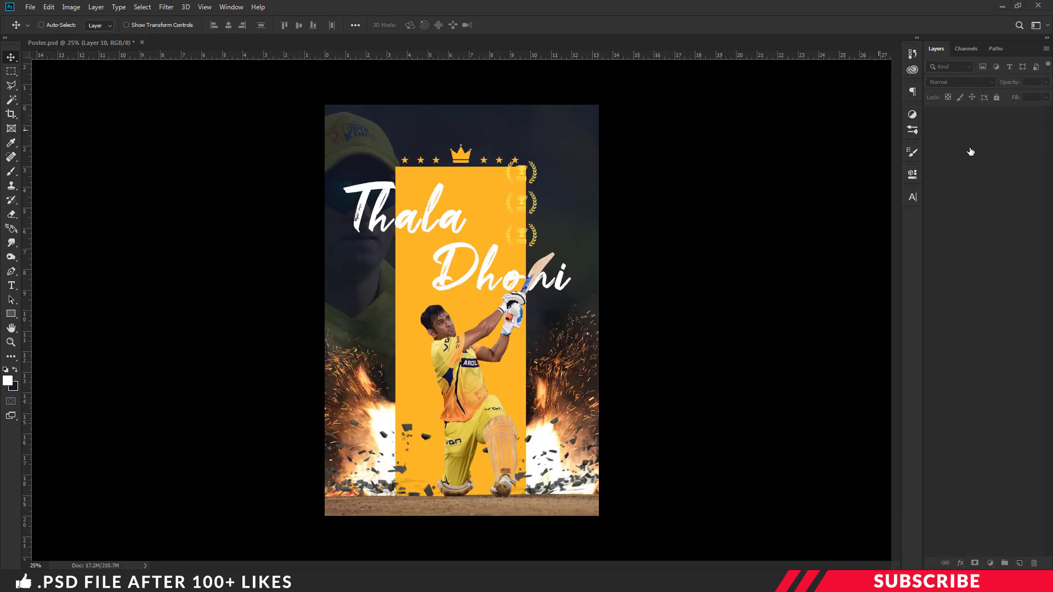
- Put the trophy layer in the Image group and position the trophies in the poster's upper right corner
left_click_drag(984, 175, 982, 155)
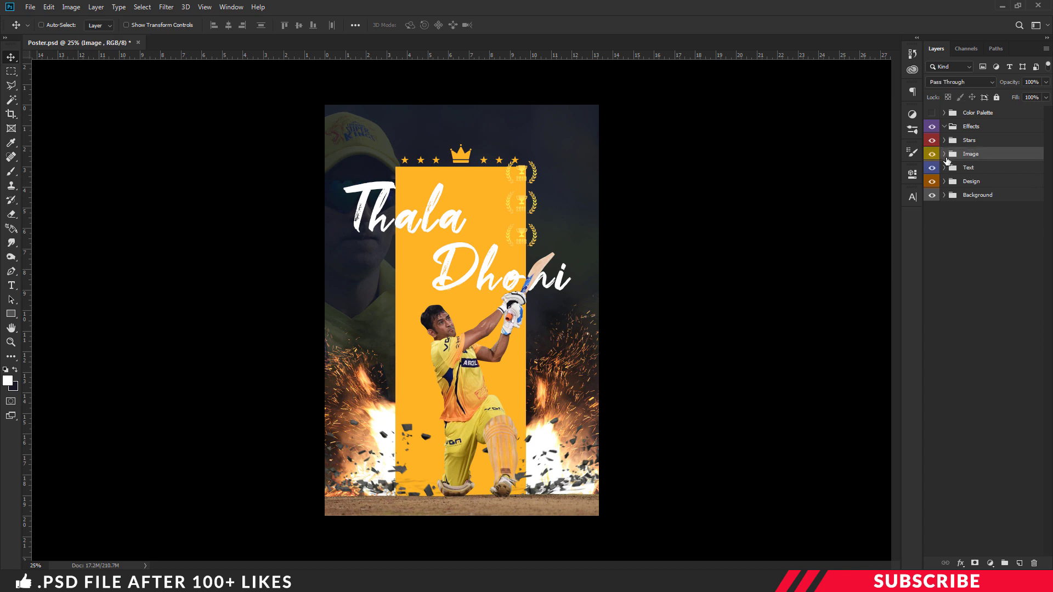
left_click(944, 153)
left_click_drag(539, 203, 581, 166)
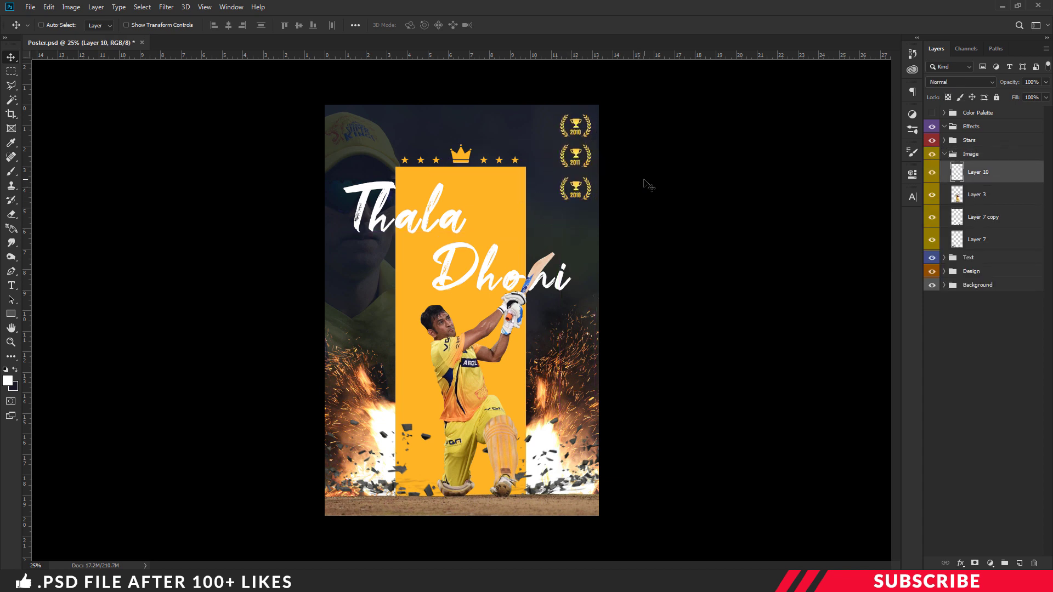
key("Down")
key("Down")
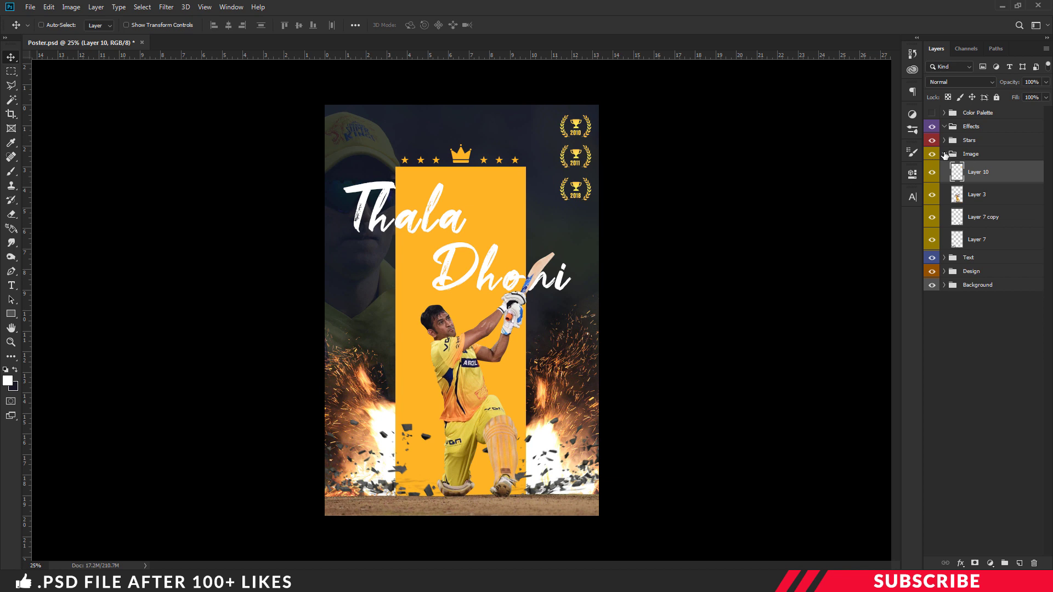
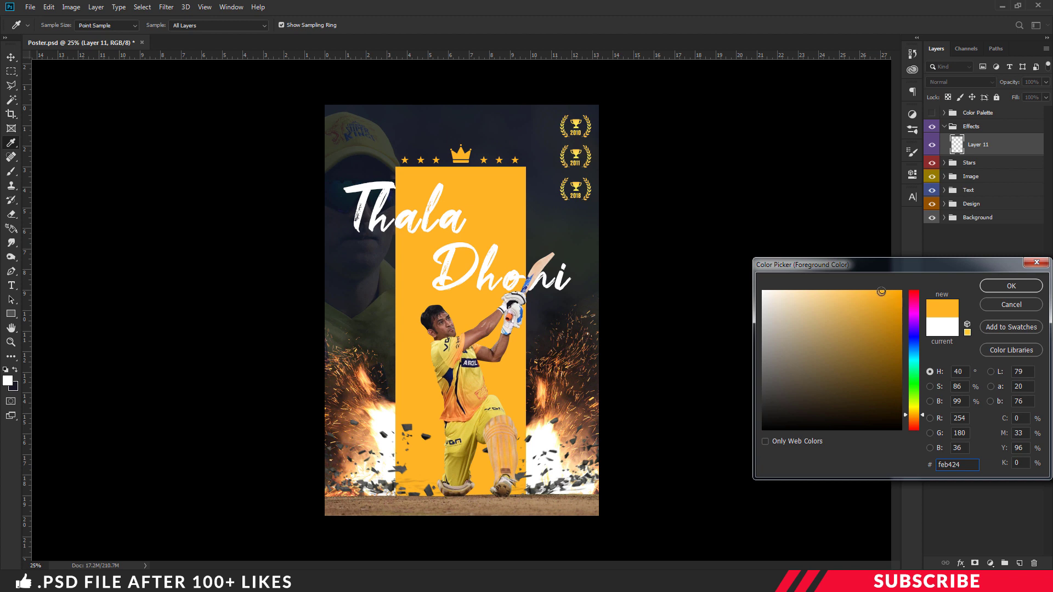
- Set the foreground colour to dark orange (886013) and the Effects group's Layer 11 to the Color Dodge blend mode
left_click_drag(881, 292, 881, 355)
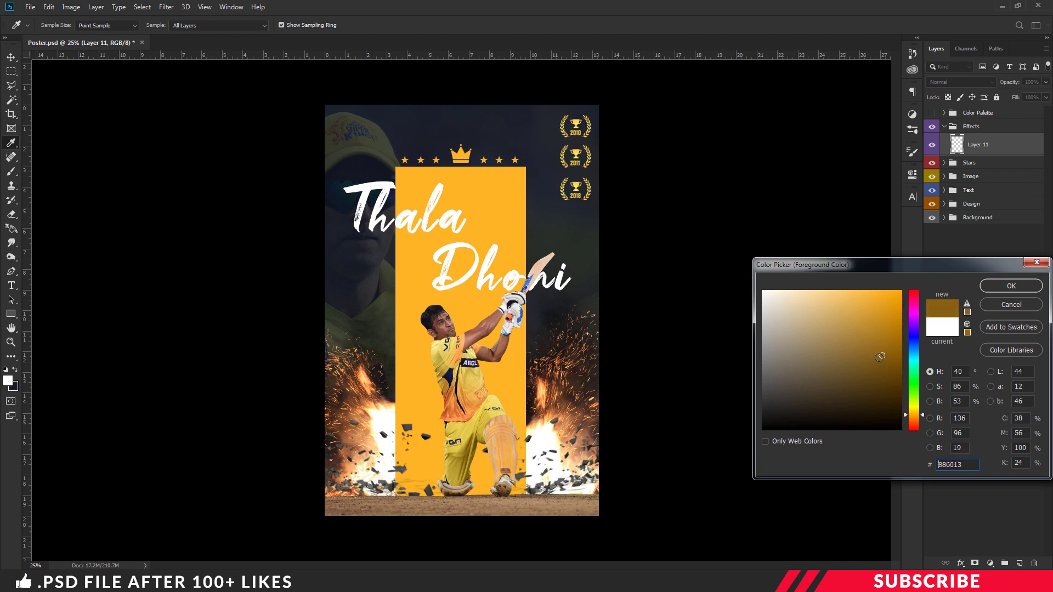
left_click(1003, 287)
key("v")
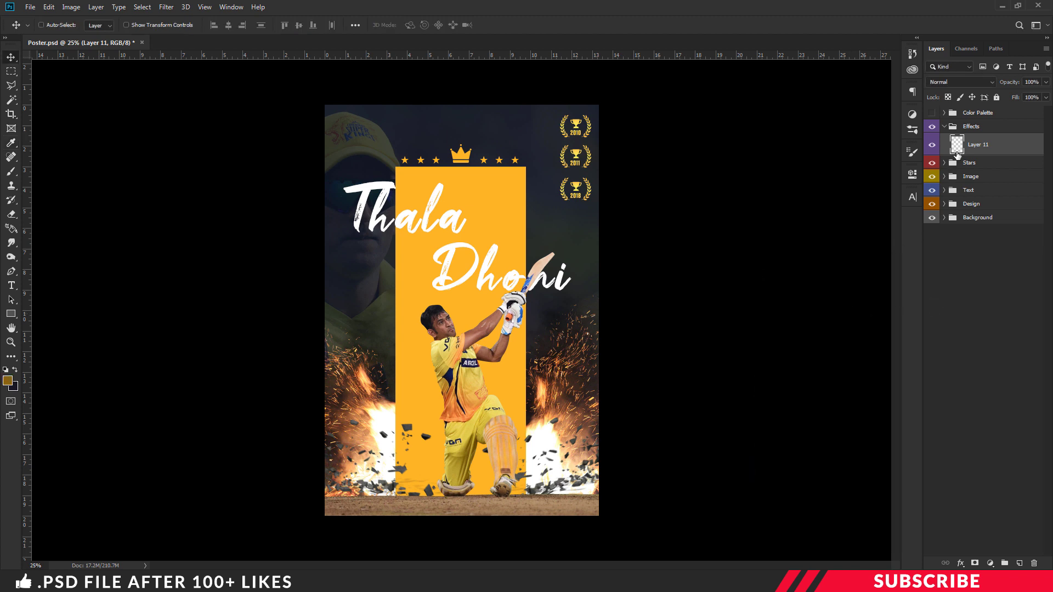
left_click(959, 81)
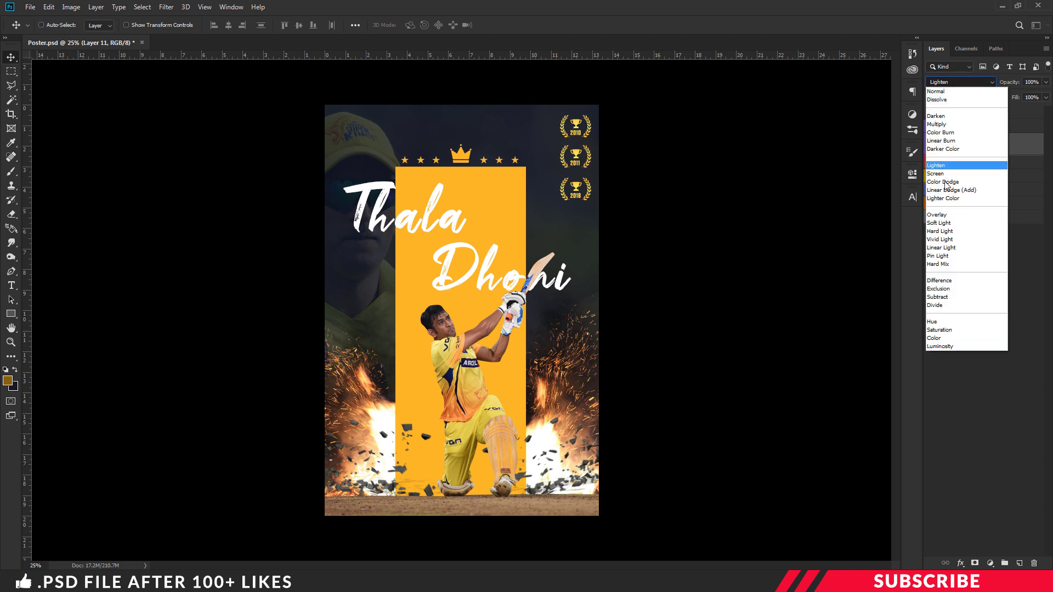
left_click(964, 183)
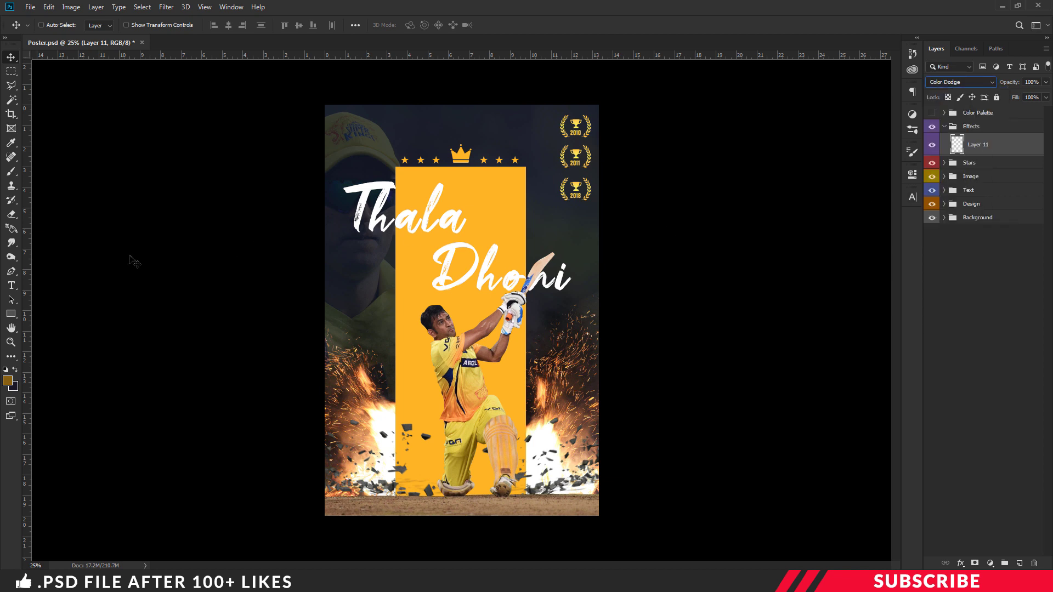
- Choose a Soft Round Pressure brush from General Brushes for painting, at 1300 px with 0% hardness
left_click(12, 171)
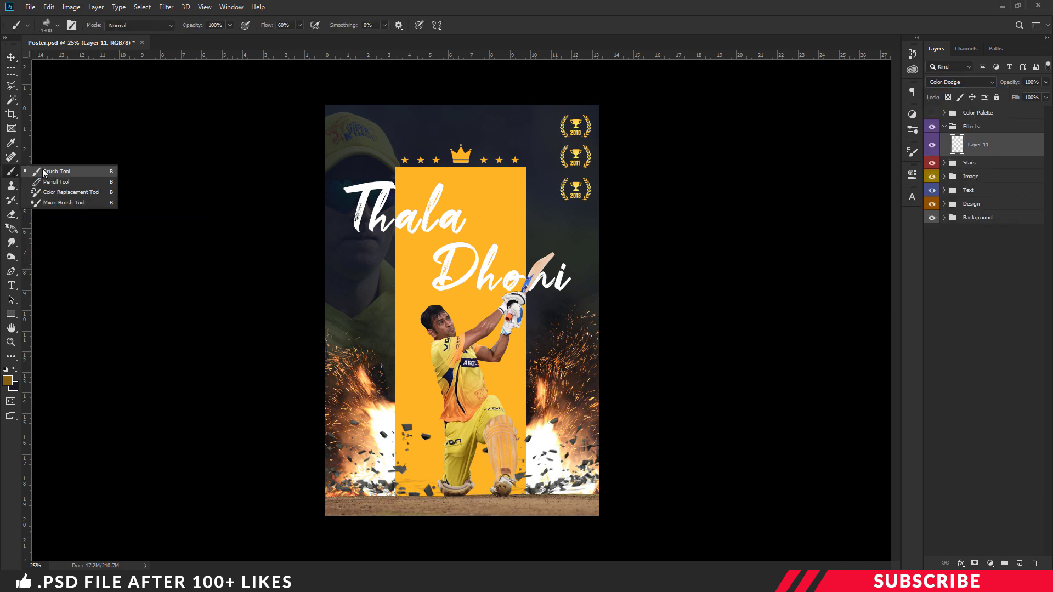
left_click(62, 172)
left_click(57, 25)
scroll(86, 298, "up", 5)
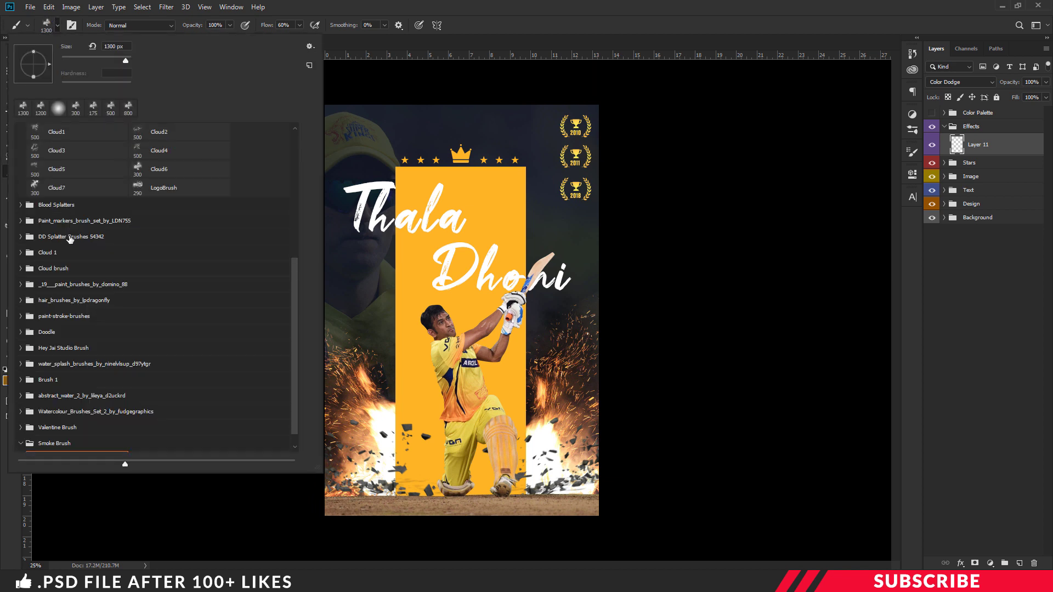
scroll(86, 285, "up", 4)
left_click(83, 204)
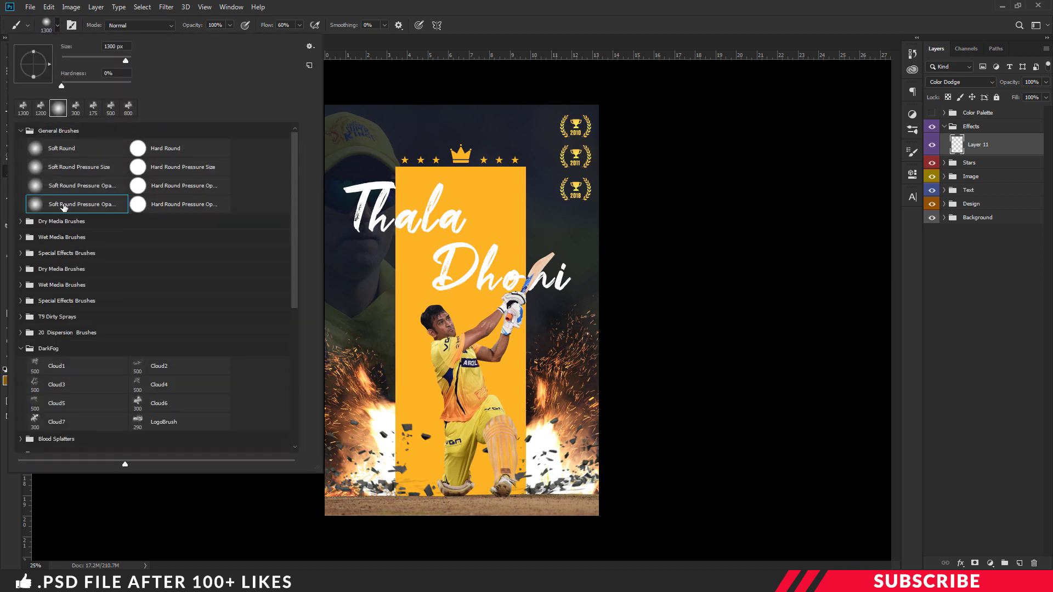
left_click(485, 25)
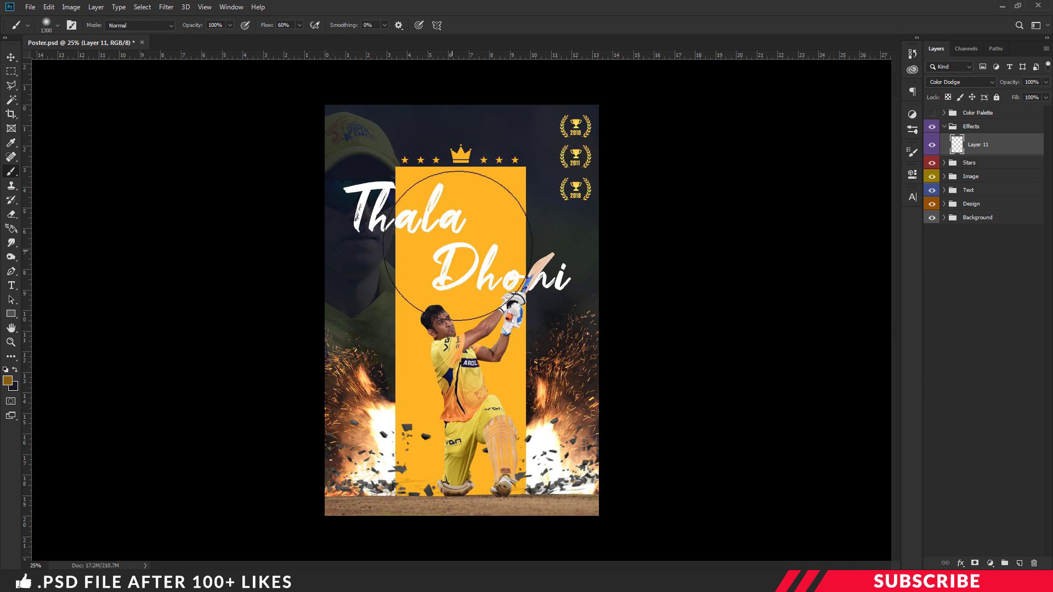
- Paint a soft glow behind the title on the upper part of the orange rectangle and set Layer 11's opacity to 89%
left_click(461, 219)
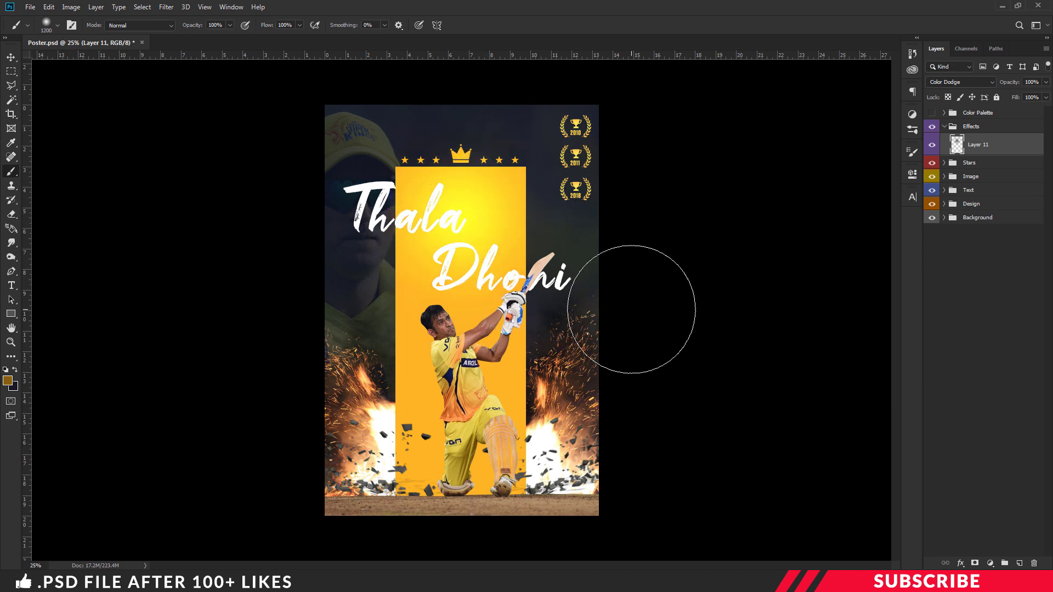
left_click_drag(1007, 81, 1018, 86)
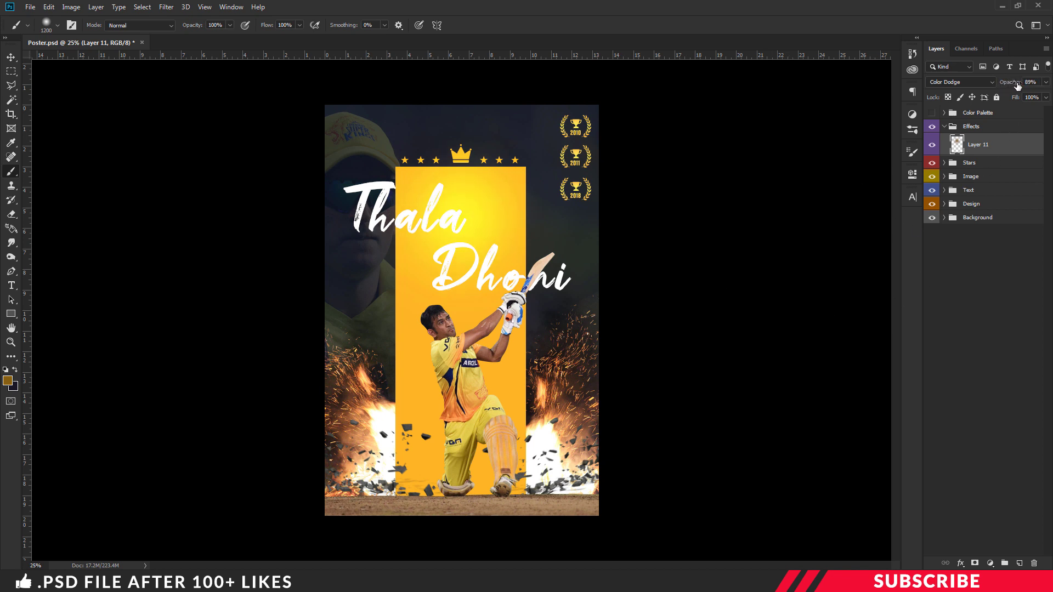
left_click(11, 57)
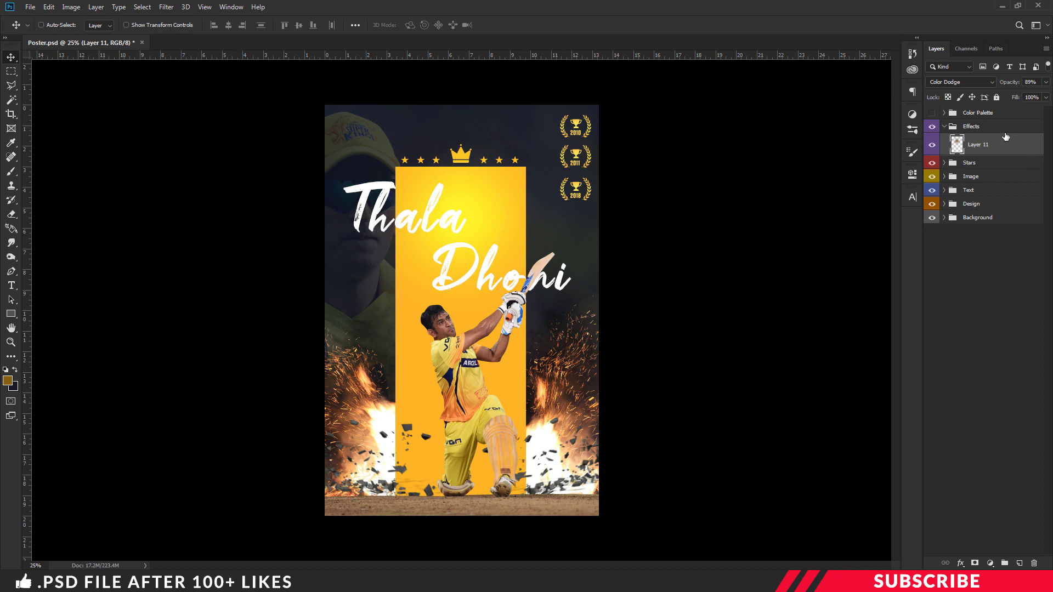
- Collapse the Effects group and stamp all visible layers into a new merged layer above it
left_click(944, 127)
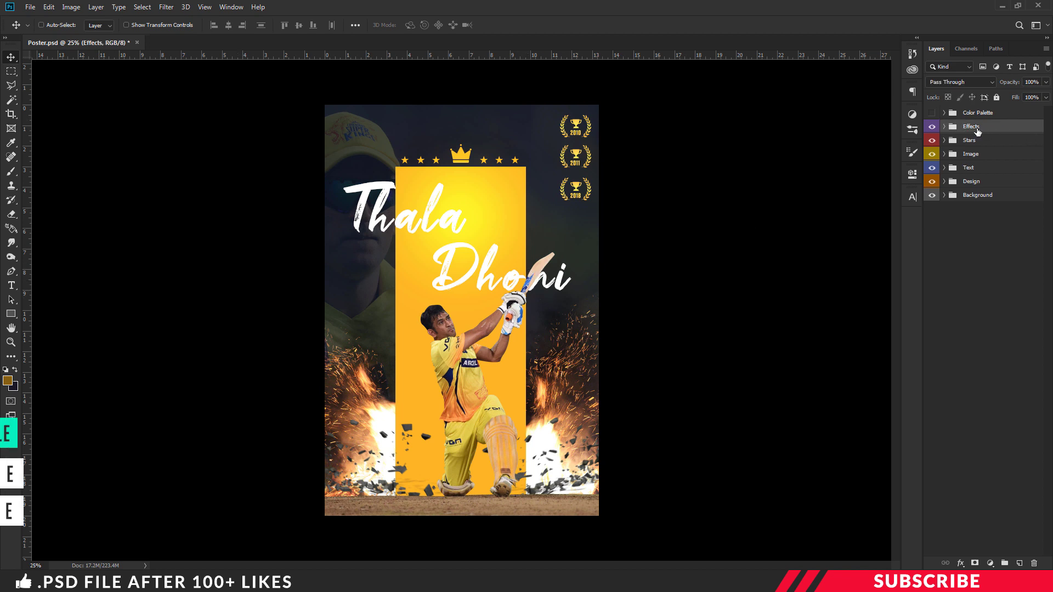
key("ctrl")
key("ctrl+alt+shift+e")
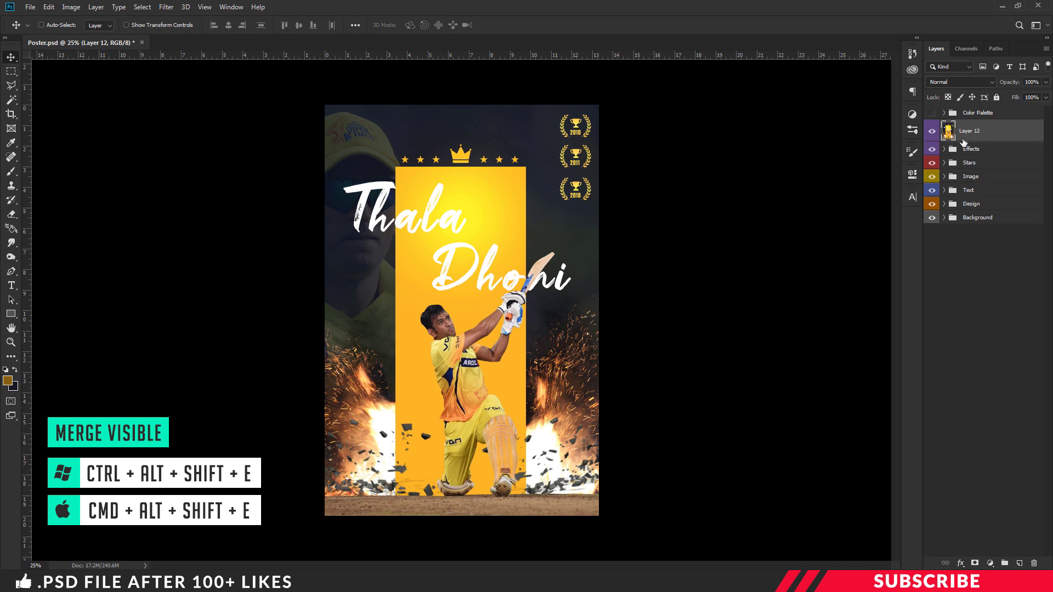
- Open the Camera Raw Filter on the merged layer and set Vibrance to +8, Saturation to +5 and Blacks to -7
left_click(166, 7)
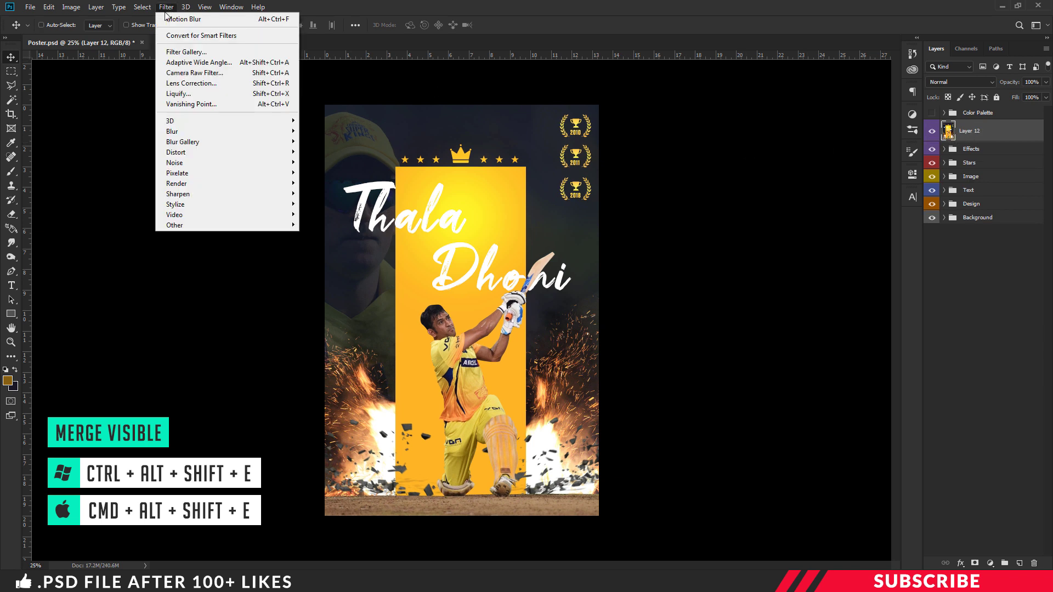
left_click(205, 74)
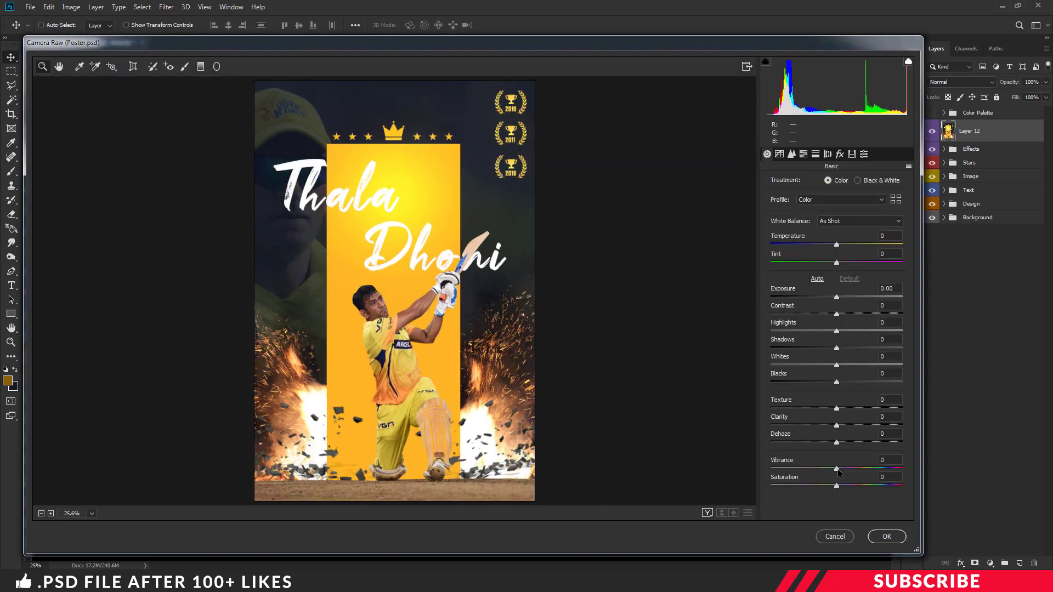
left_click_drag(837, 469, 843, 486)
left_click_drag(837, 386, 829, 387)
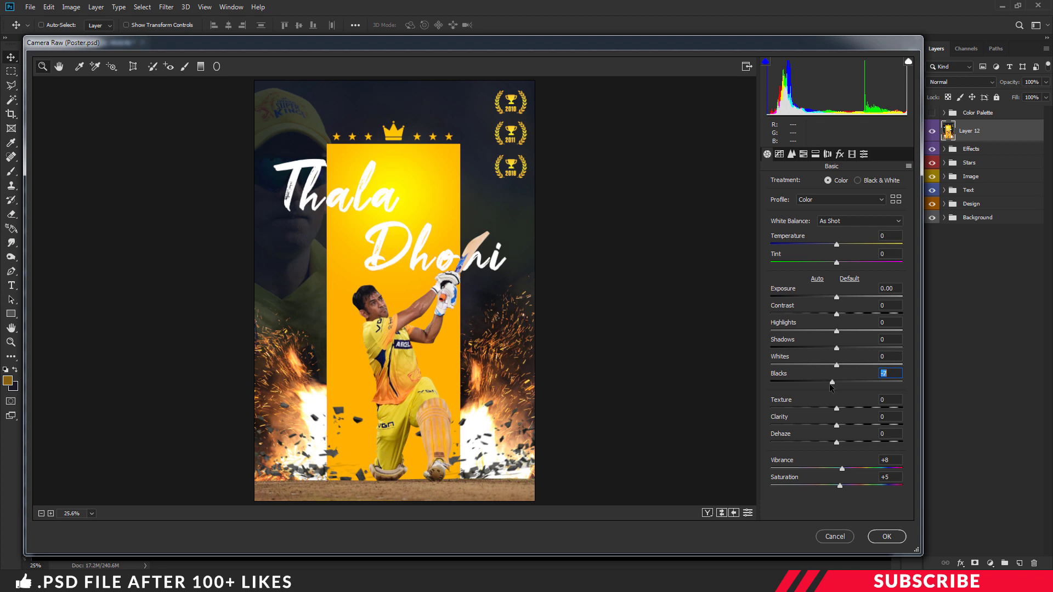
- Add the Medium vignetting and Light sharpening presets in Camera Raw and apply the filter to the merged layer
left_click(864, 154)
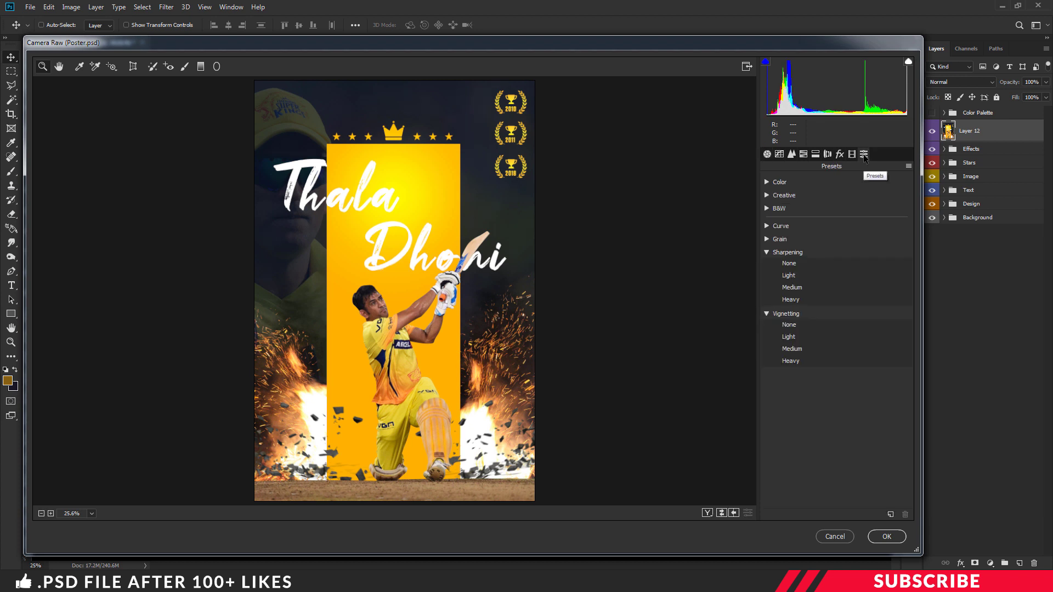
left_click(791, 360)
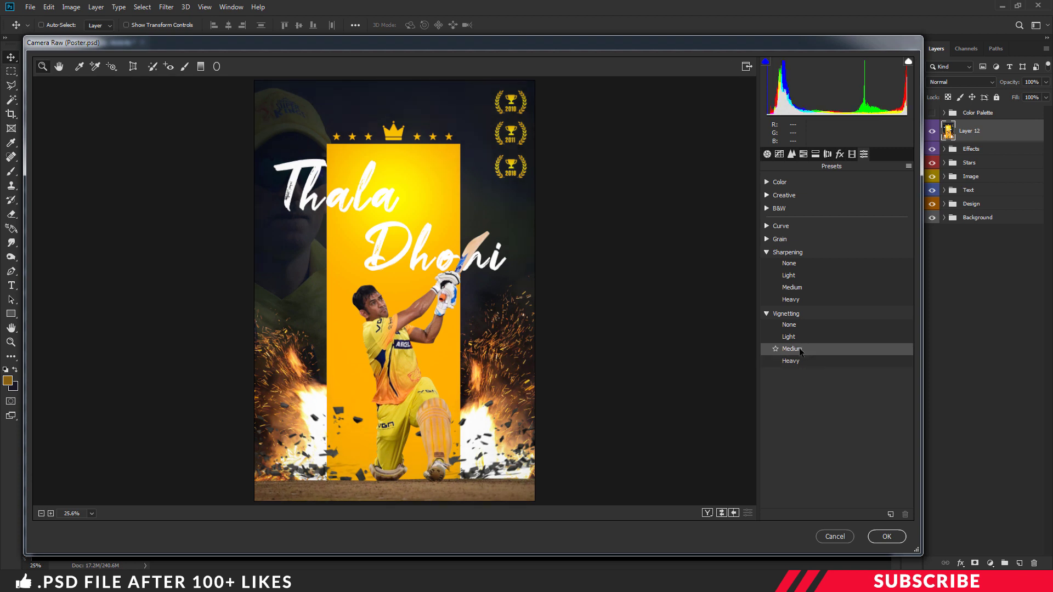
left_click(800, 350)
left_click(801, 351)
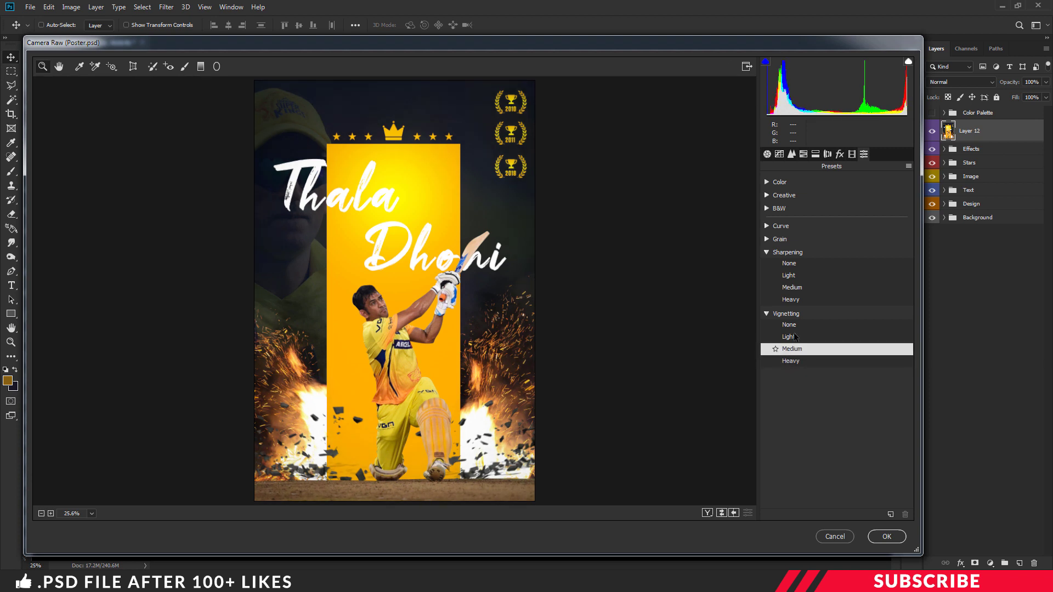
left_click(795, 277)
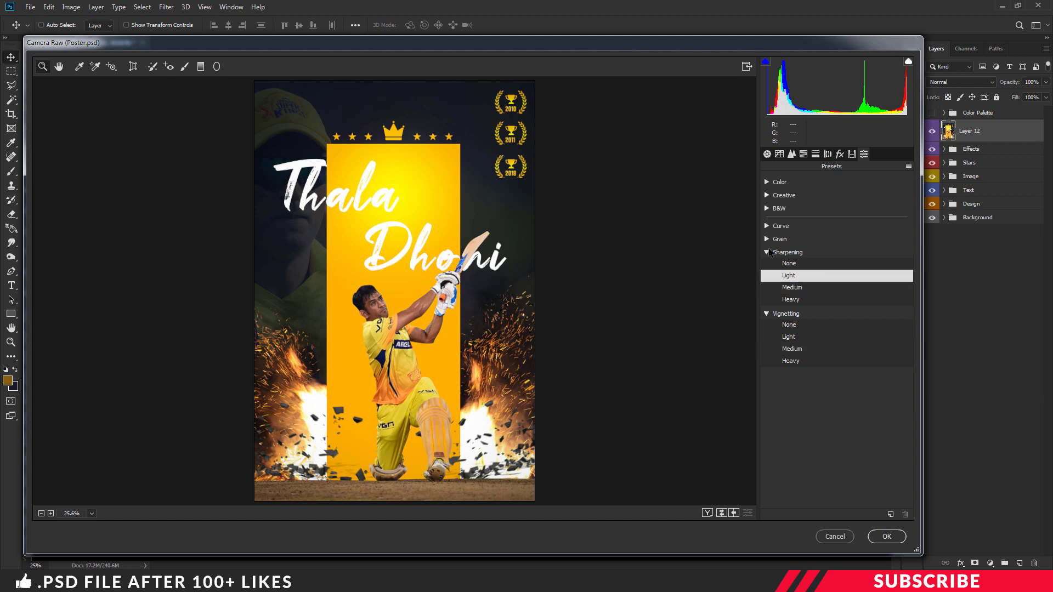
left_click(880, 539)
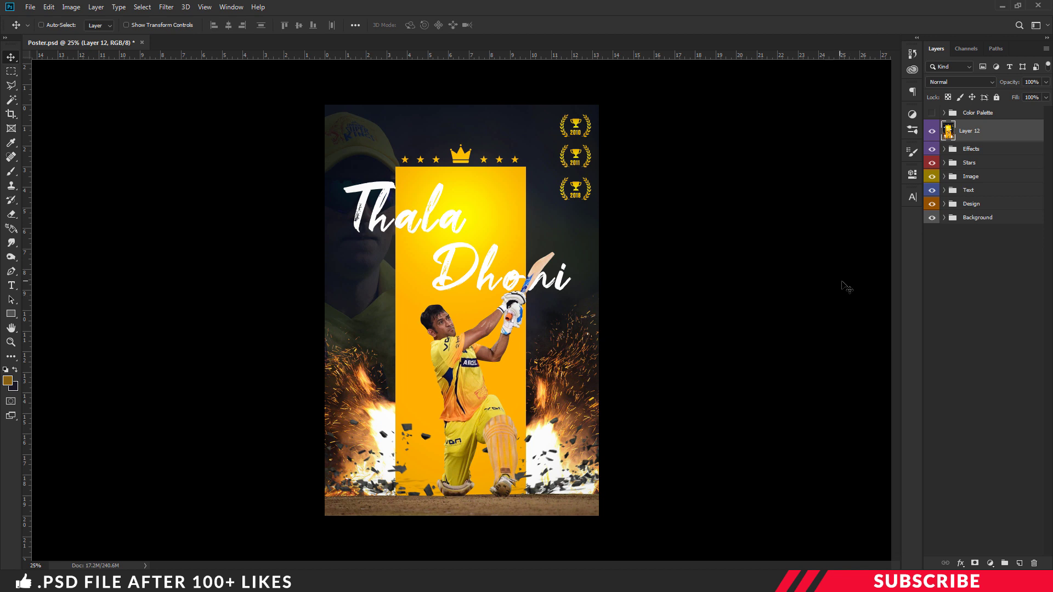